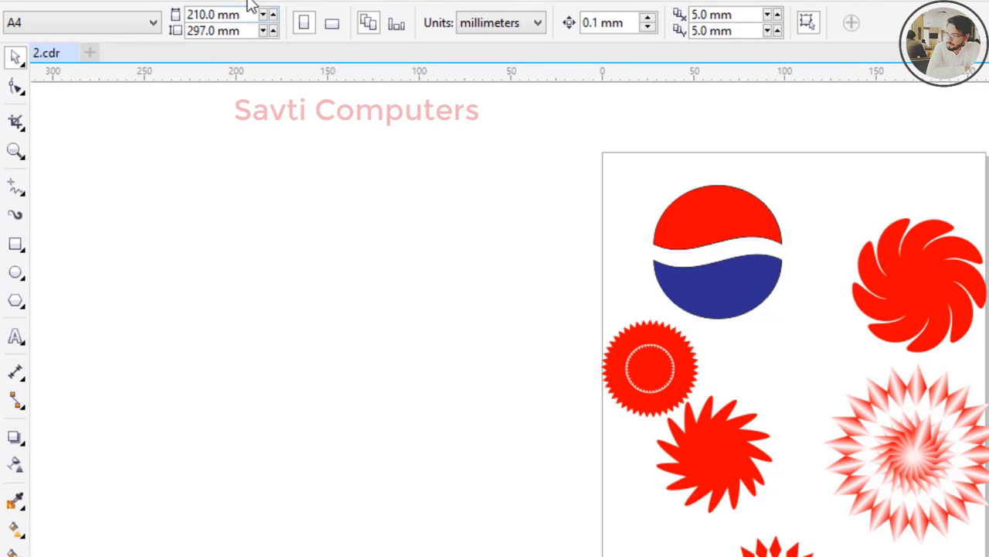
click(198, 31)
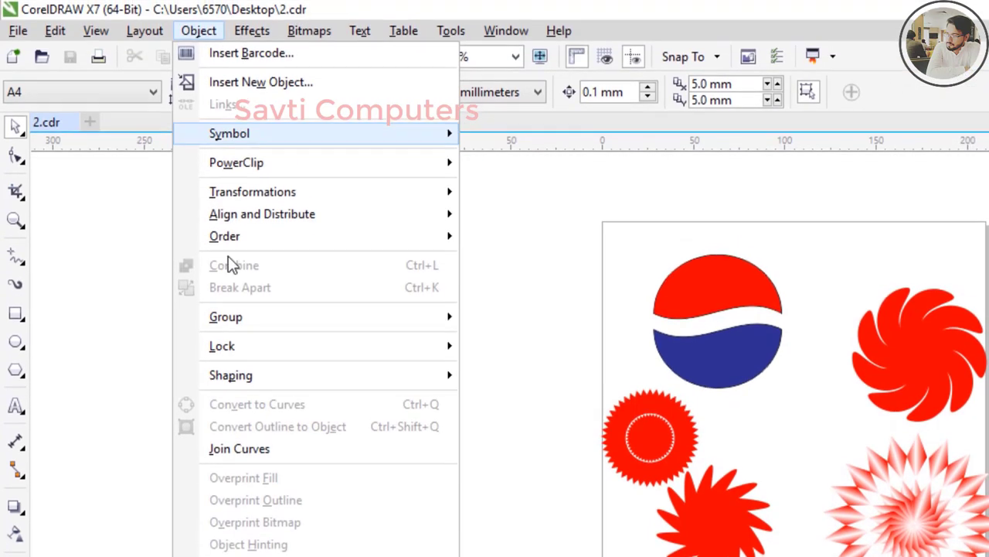
mouse_move(281, 391)
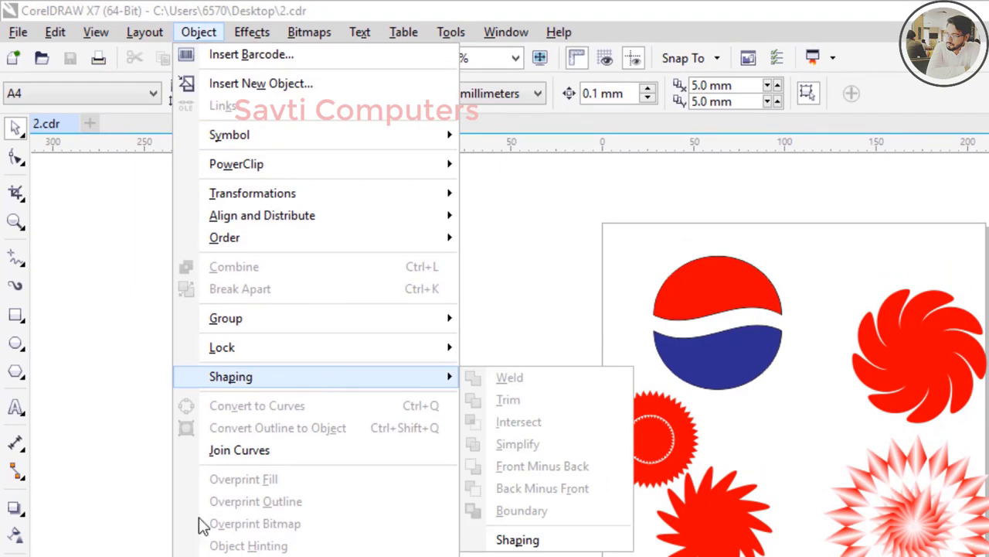
key(Escape)
key(Escape)
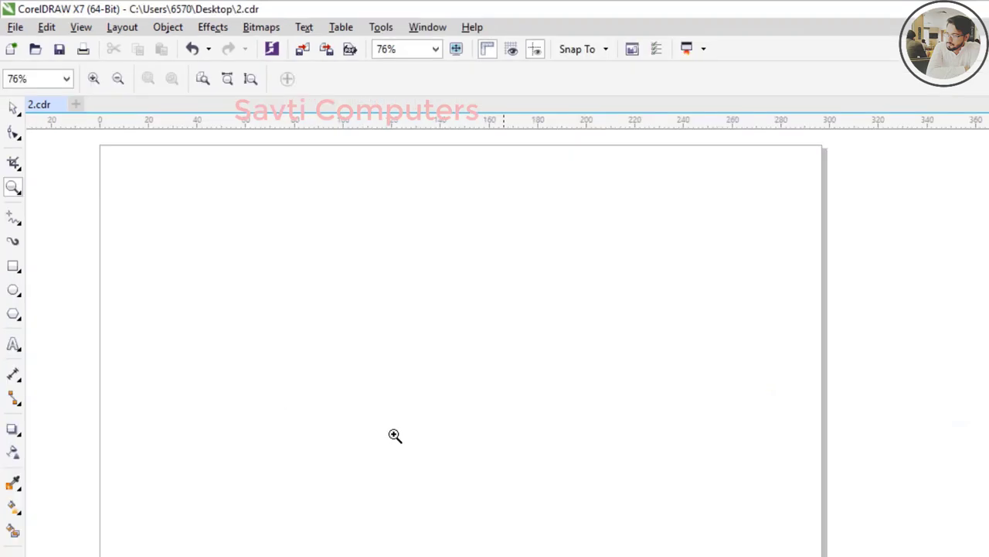
Draw an ellipse about 151 by 72 mm, with two small ones about 28 by 25 mm and 31 by 31 mm overlapping its upper edge.
click(13, 290)
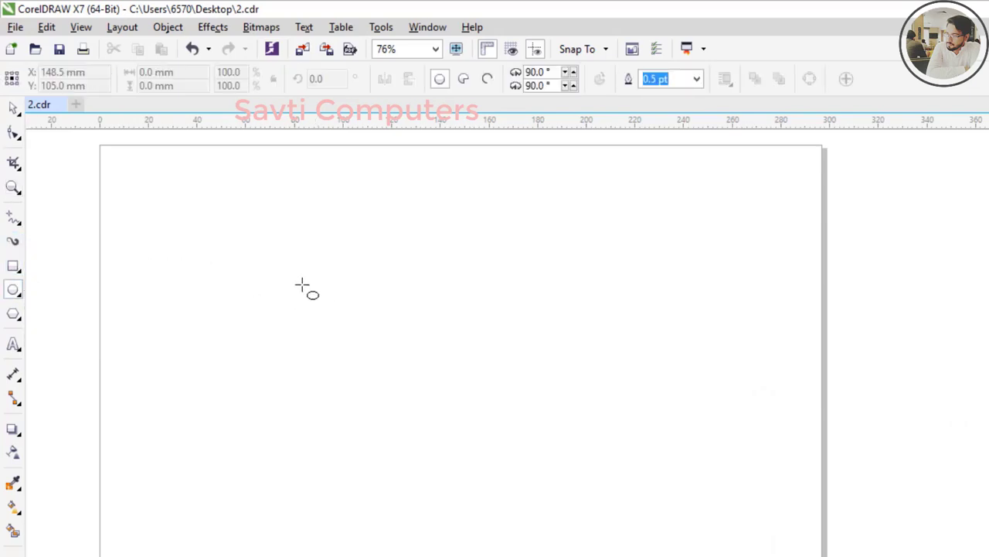
drag(159, 273, 530, 448)
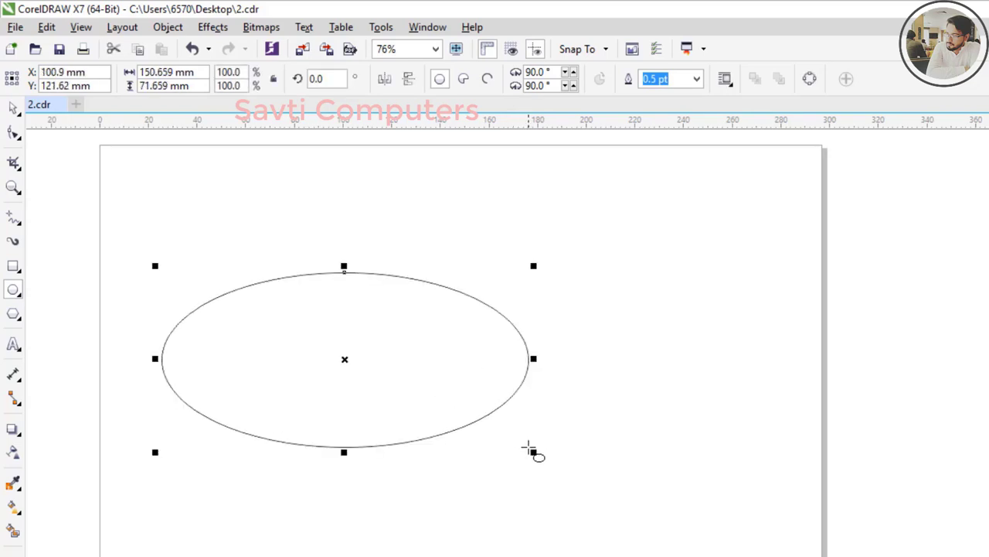
click(214, 252)
drag(215, 252, 284, 316)
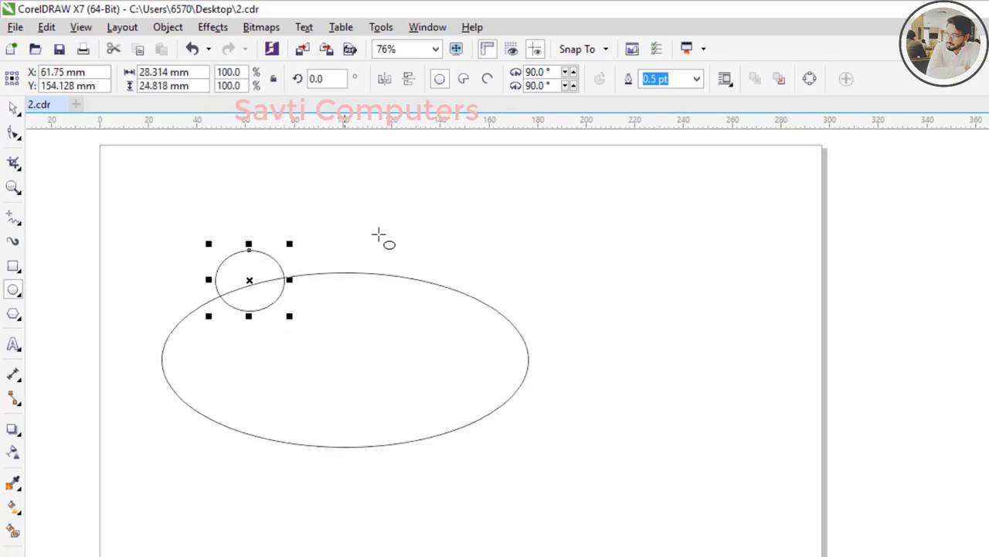
drag(367, 241, 443, 320)
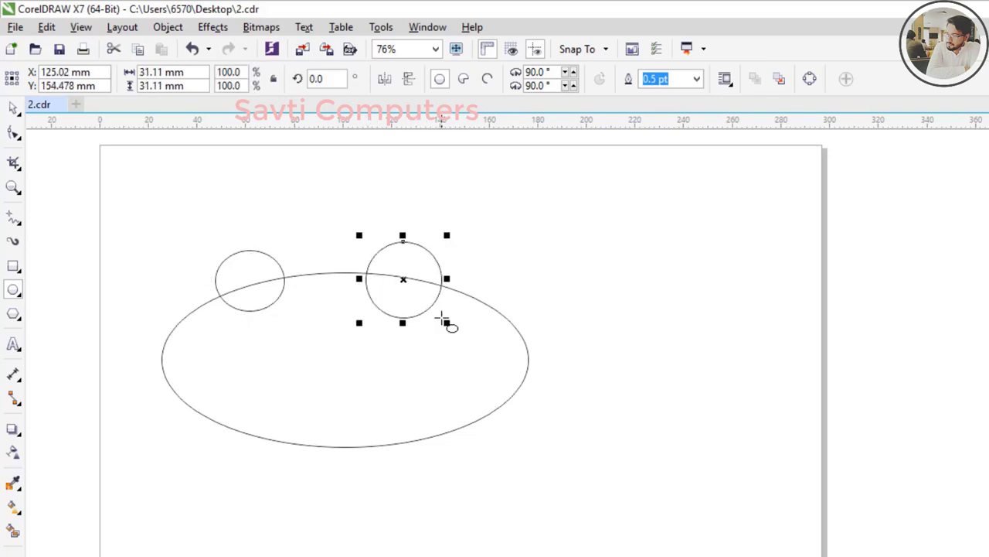
Fill the large ellipse with red and the two small circles on its upper edge with blue.
click(13, 110)
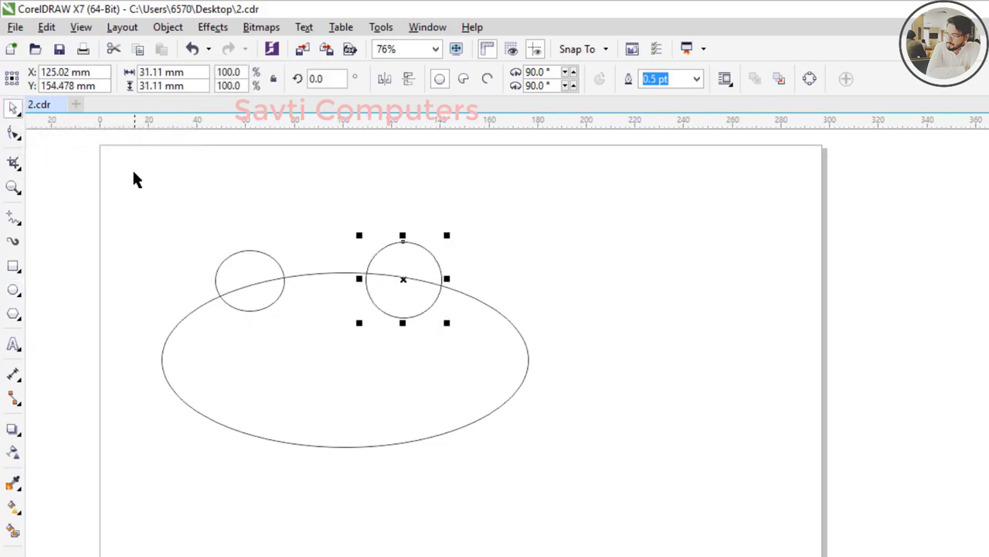
drag(132, 168, 541, 460)
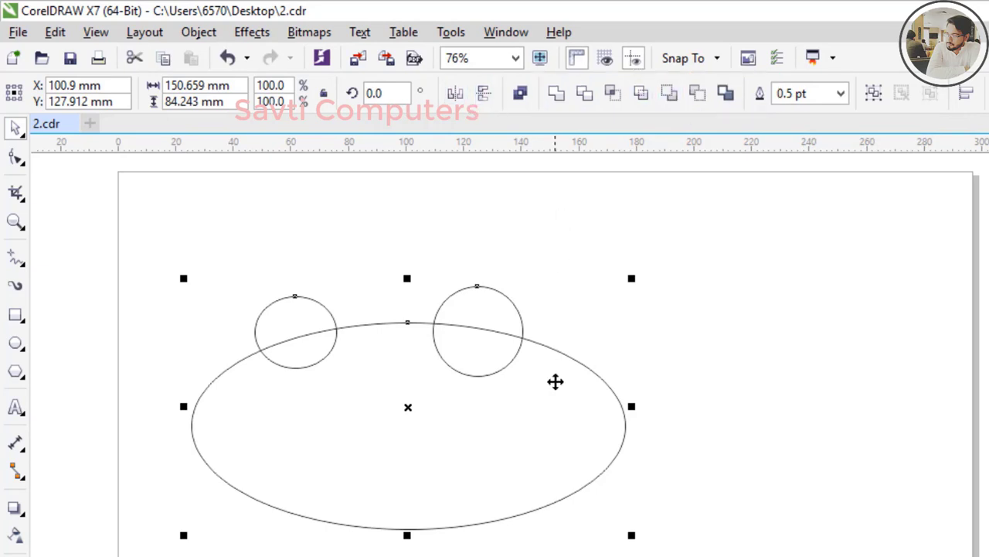
click(555, 398)
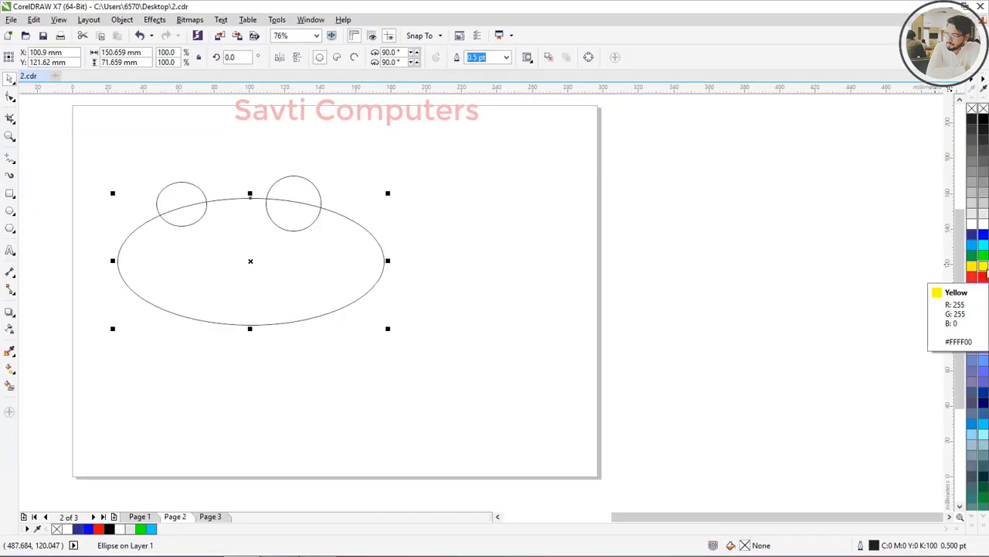
click(983, 276)
click(301, 199)
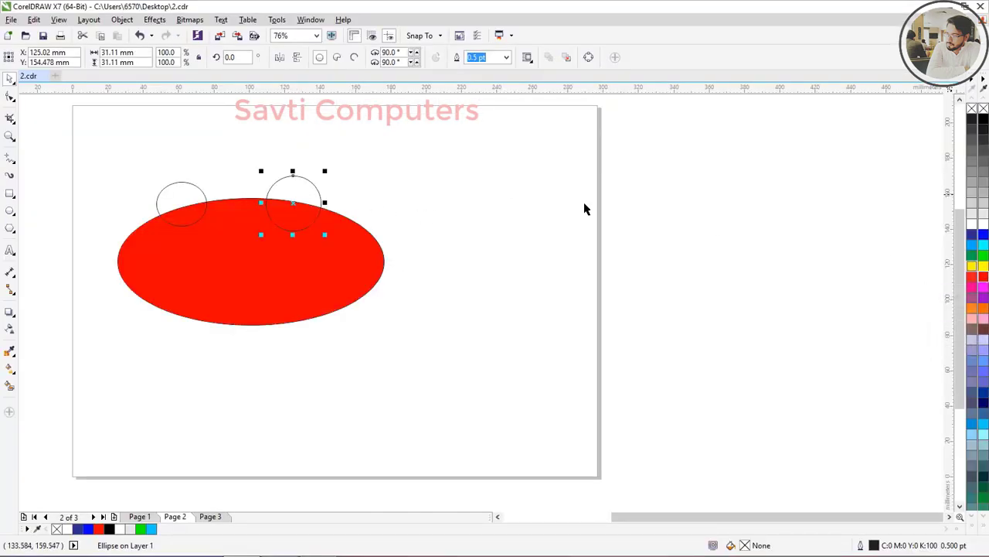
click(982, 234)
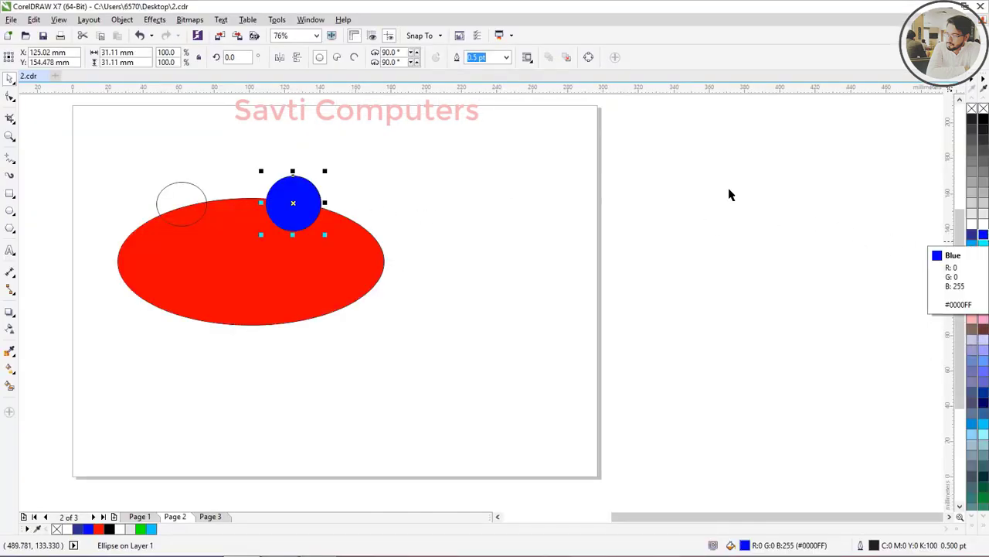
click(181, 192)
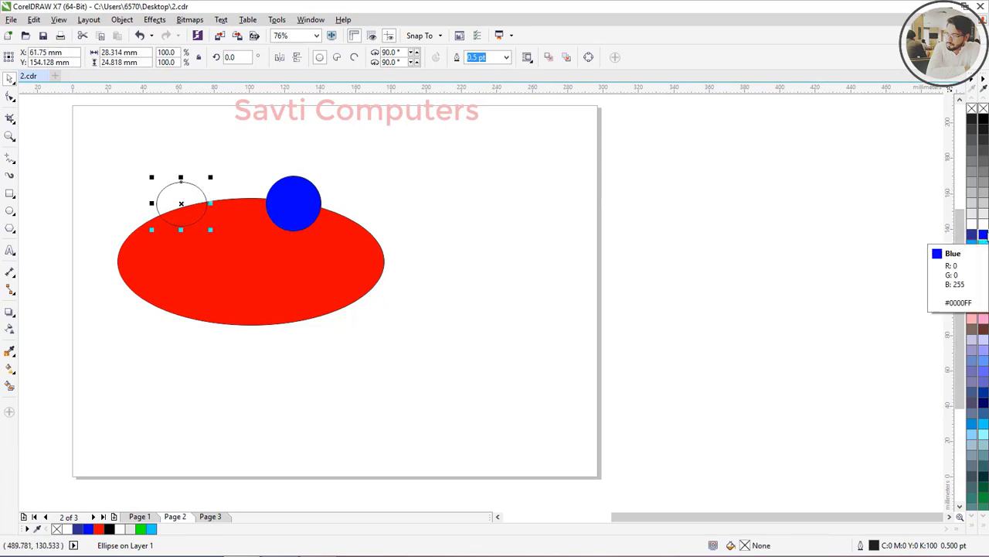
click(982, 234)
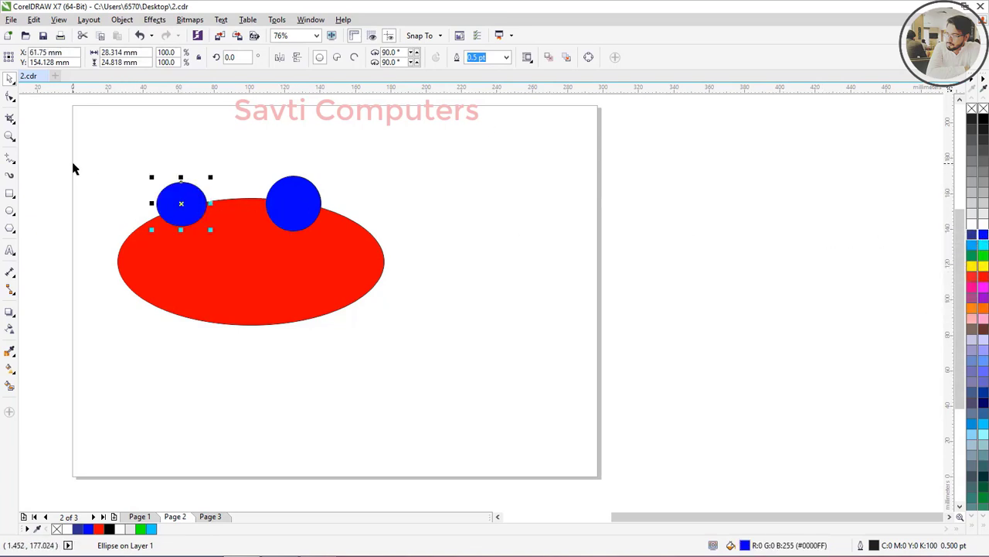
Weld the red ellipse and both blue circles into a single shape and shift the result slightly upward.
drag(74, 168, 402, 340)
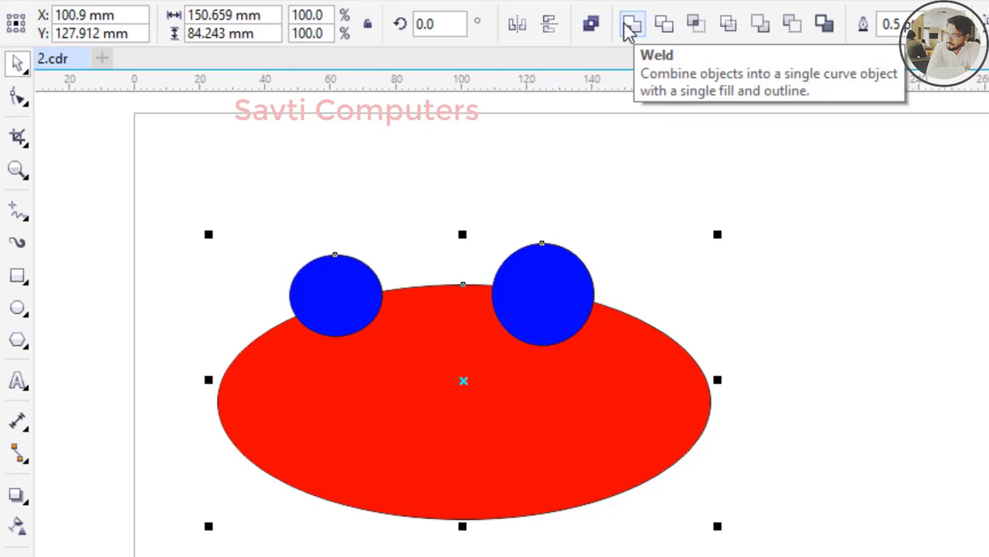
click(632, 27)
drag(494, 397, 470, 345)
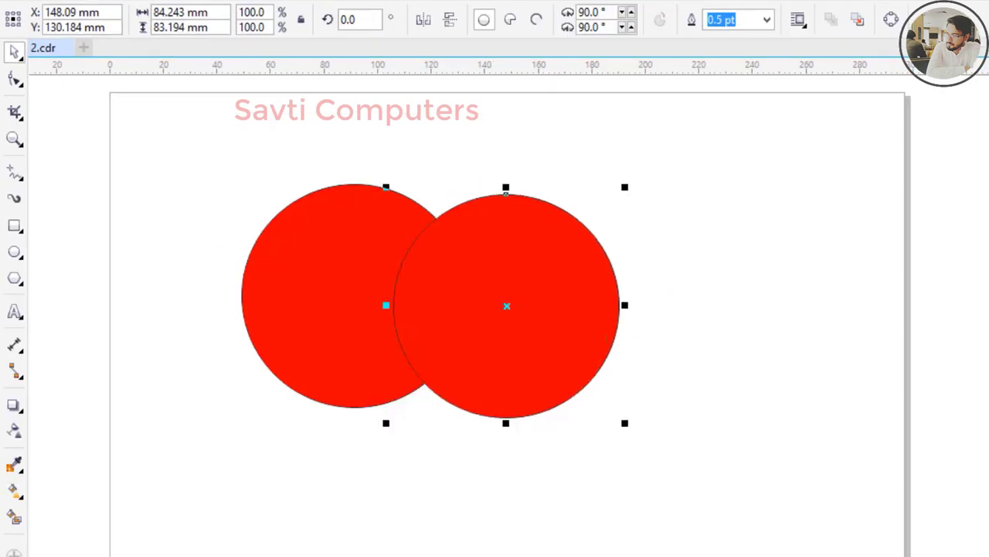
Try to trim the red circle with the overlapping blue circle, moving the blue one aside to expose the cut.
click(186, 122)
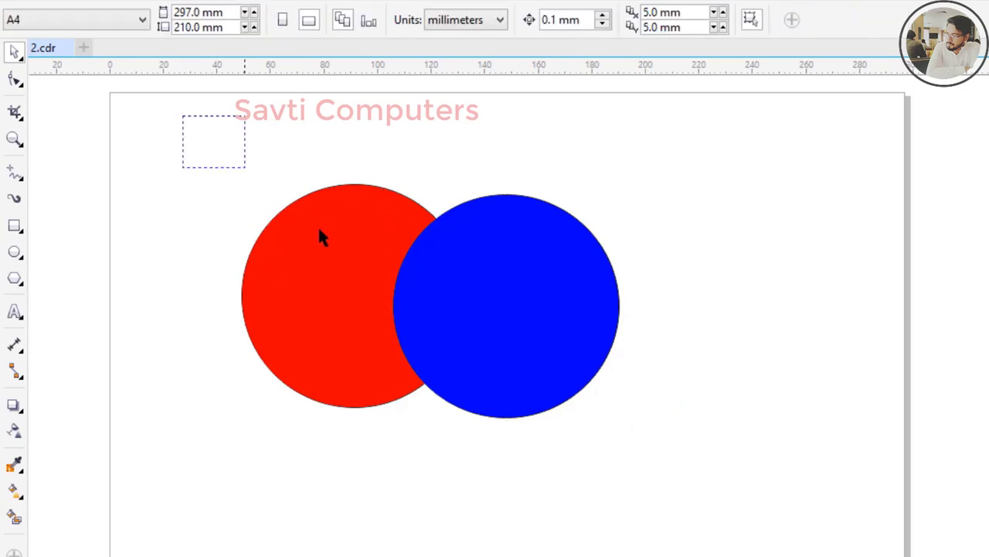
drag(322, 238, 626, 487)
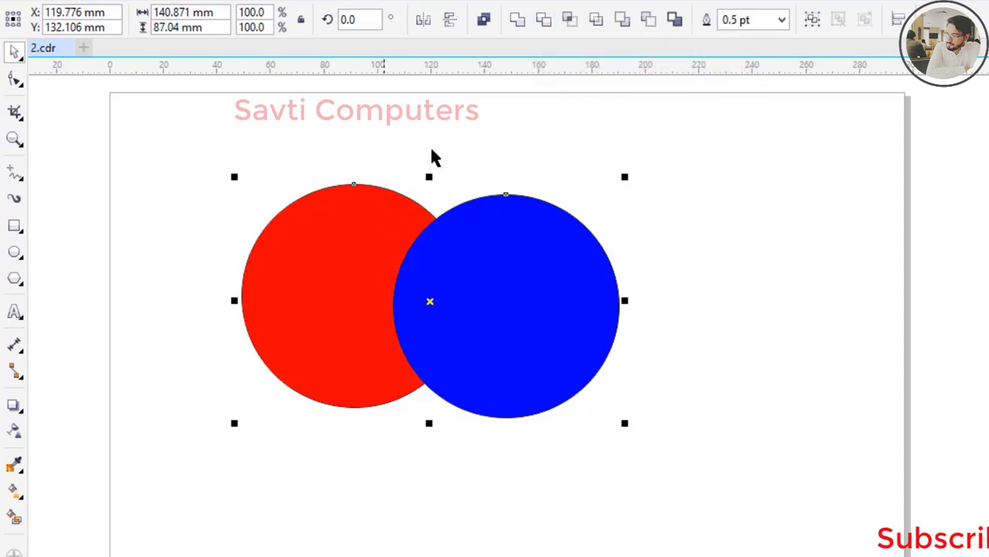
click(543, 19)
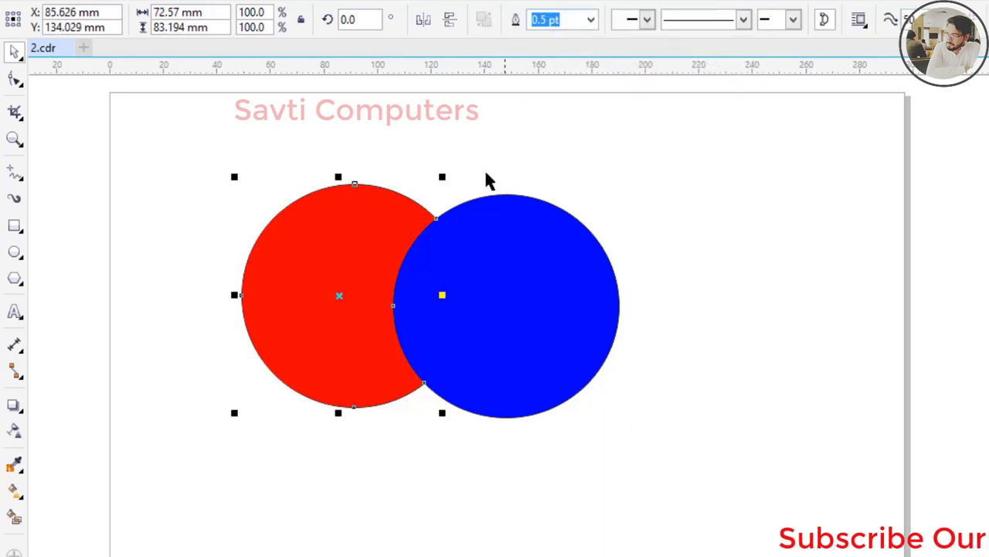
drag(487, 265, 660, 287)
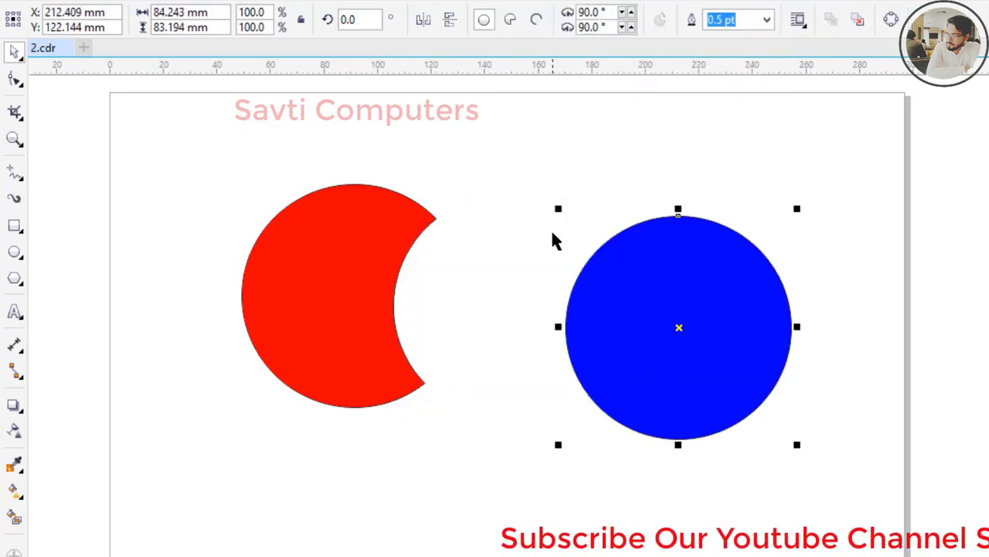
key(ctrl+z)
key(ctrl+z)
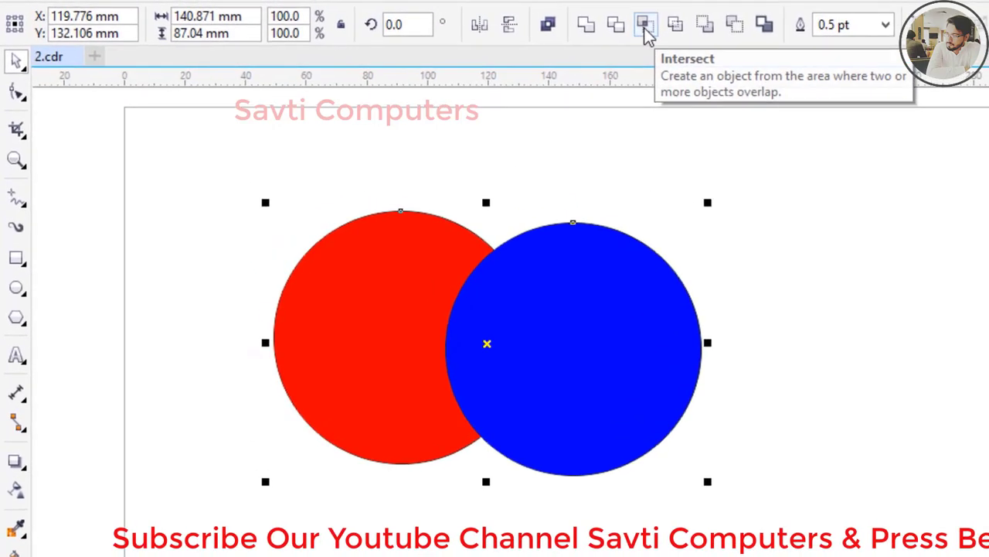
Try Intersect on the red and blue circles, moving both circles away from the overlap piece.
click(645, 25)
drag(625, 302, 881, 252)
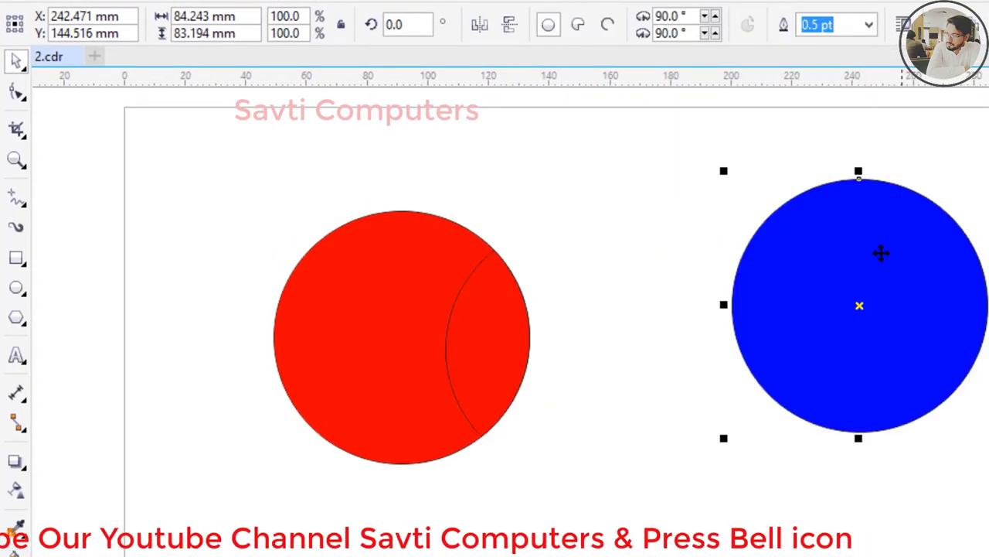
drag(399, 296, 239, 242)
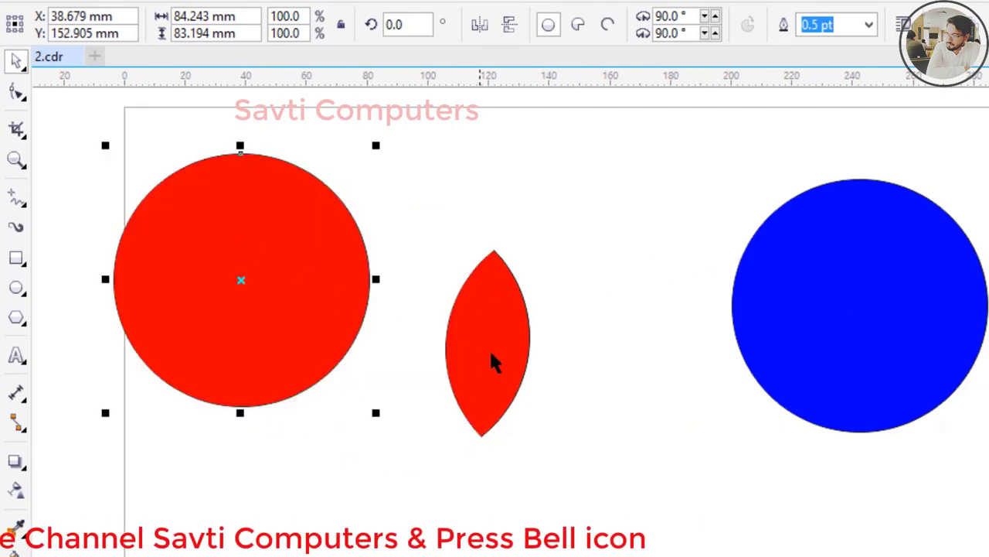
drag(491, 354, 506, 378)
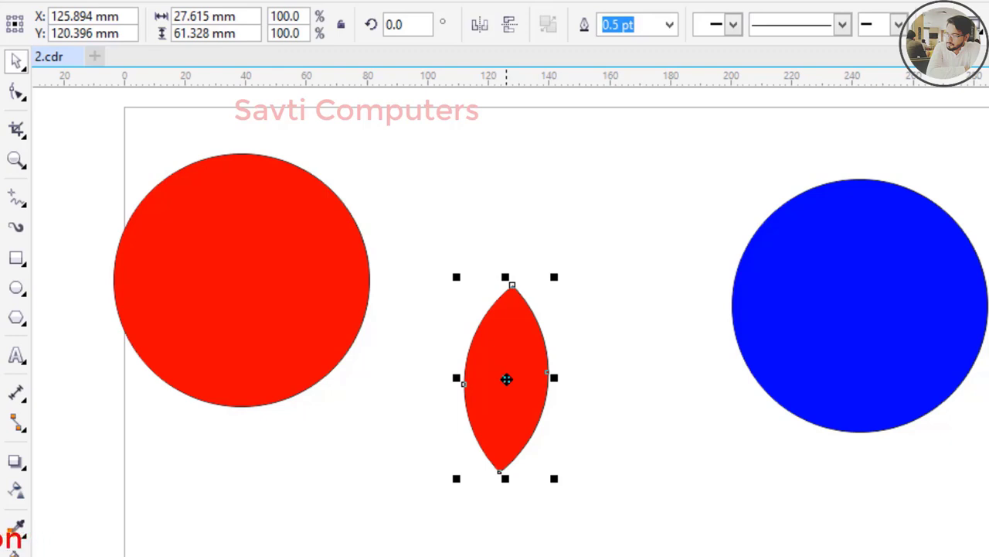
key(ctrl+z)
key(ctrl+z)
key(ctrl+z)
Try to trim the red circle with the blue circle covering most of it, moving the red crescent away.
drag(167, 186, 554, 471)
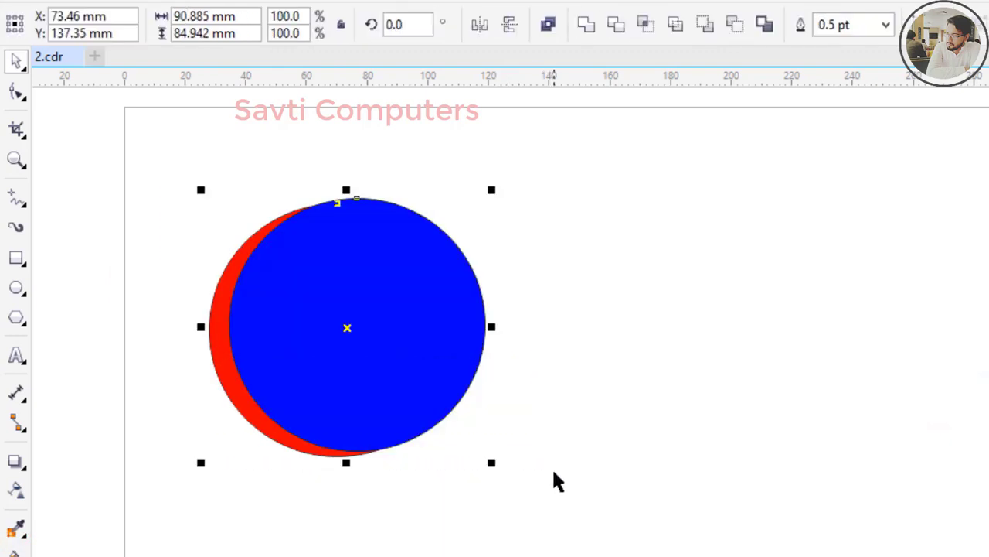
click(616, 28)
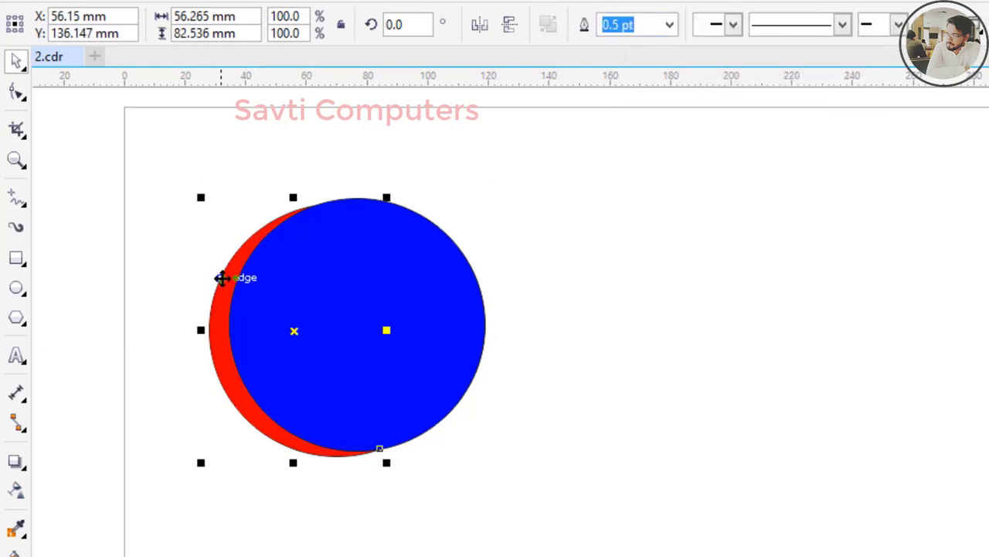
drag(222, 279, 158, 249)
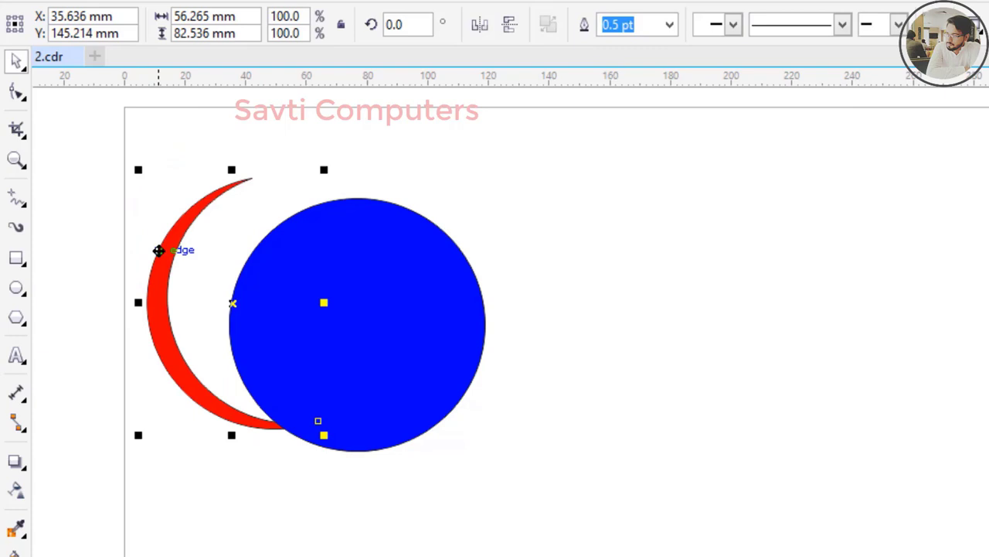
key(ctrl+z)
key(ctrl+z)
click(310, 541)
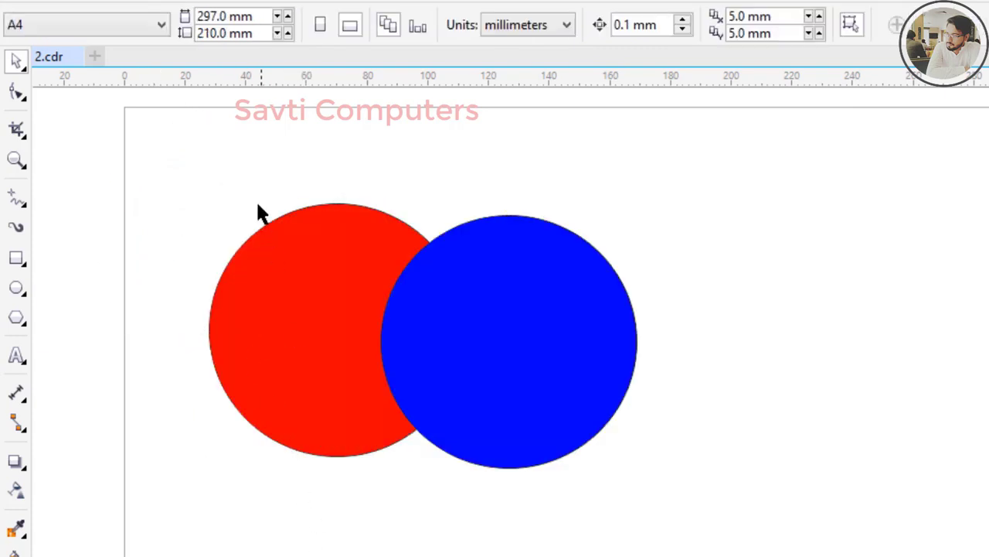
Try moving the red and blue circles together, and the red circle separately away from the blue one.
drag(190, 189, 662, 513)
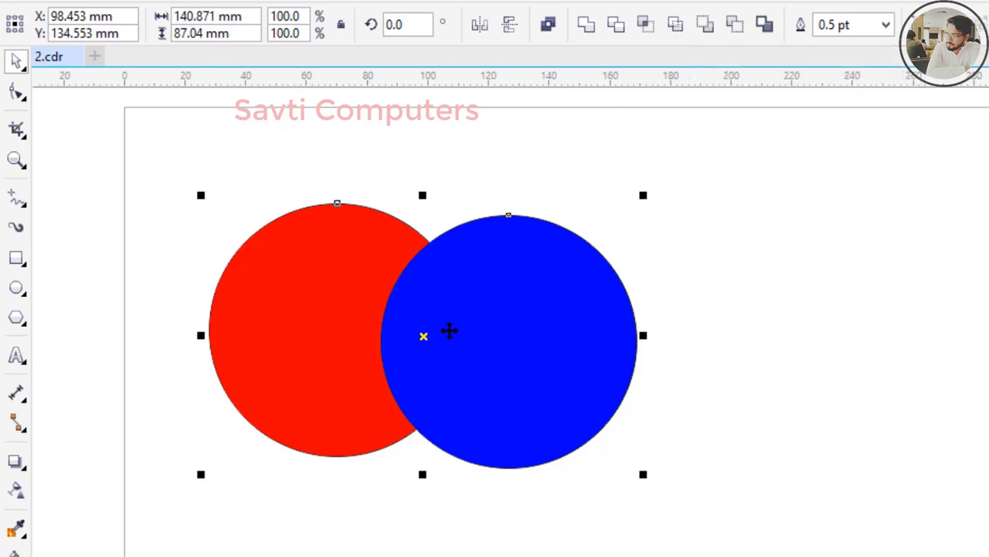
drag(448, 332, 562, 365)
click(255, 258)
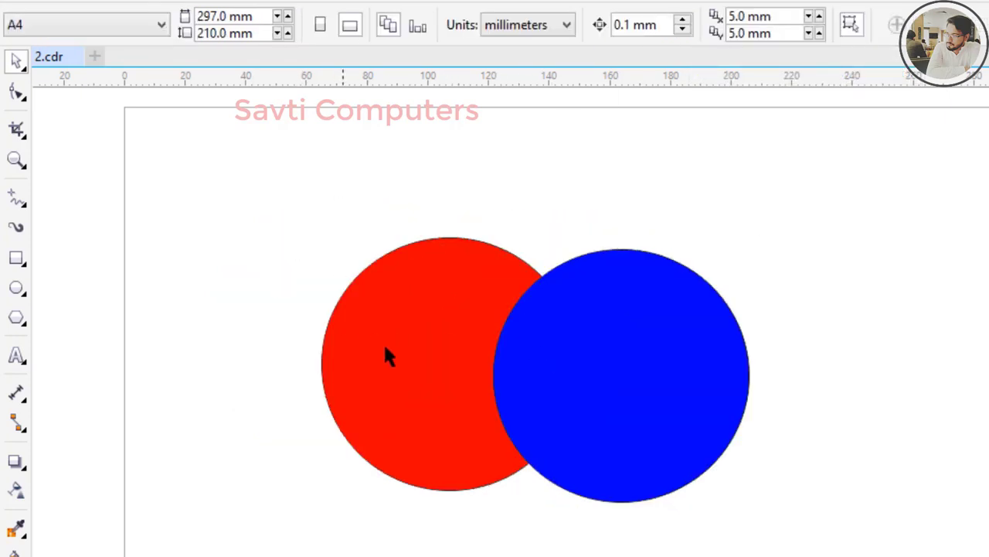
drag(387, 350, 274, 316)
key(ctrl+z)
key(ctrl+z)
key(ctrl+z)
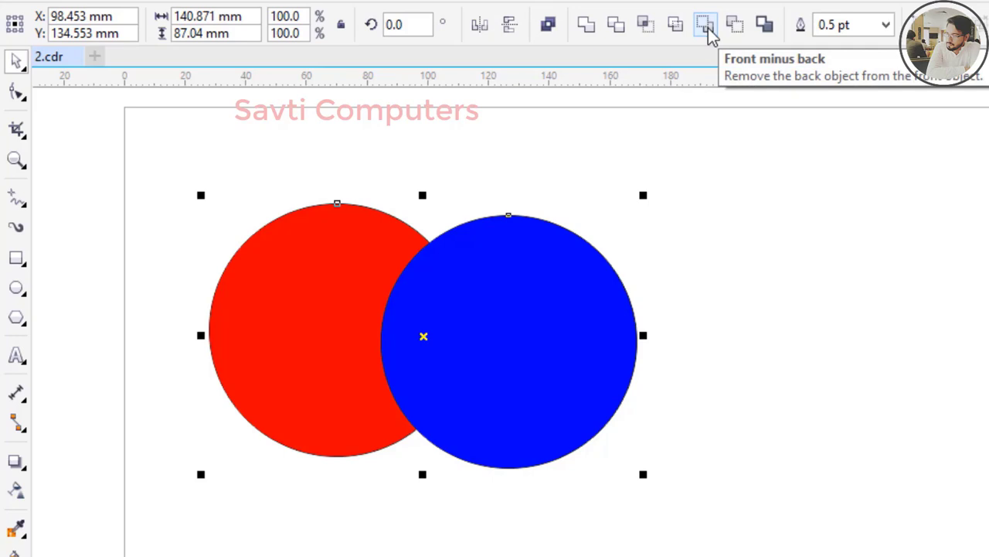
Try Front minus back and, after undoing it, Back minus front on the overlapping red and blue circles.
click(708, 29)
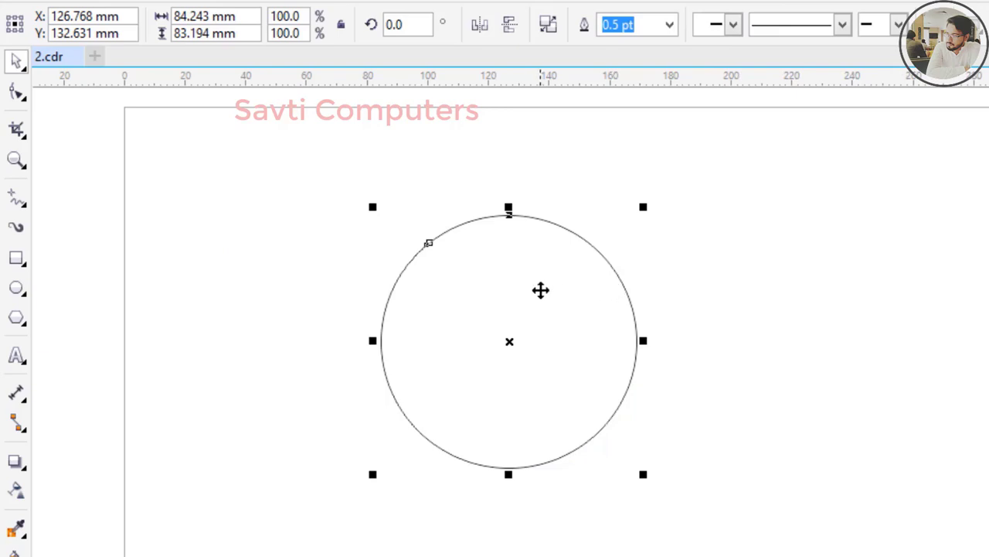
key(ctrl+z)
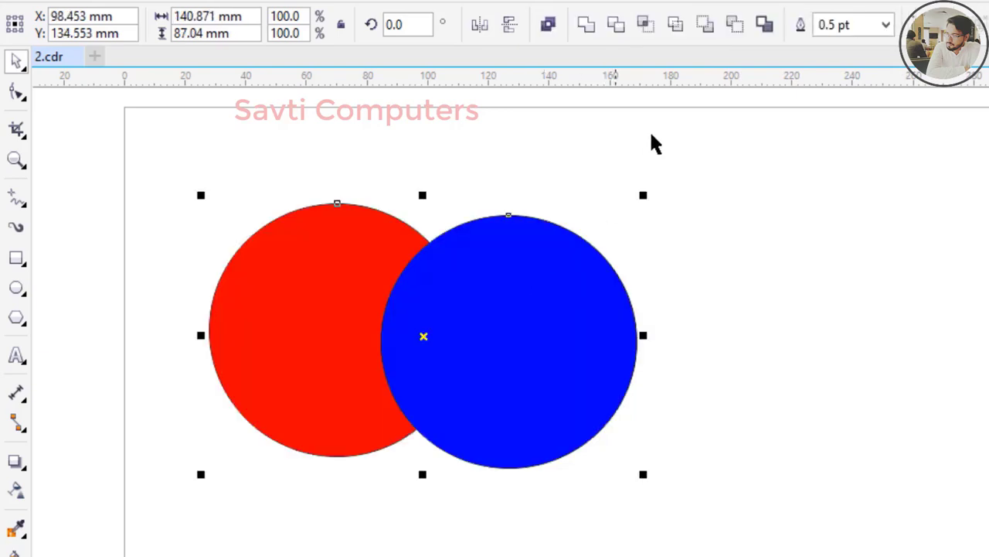
click(735, 25)
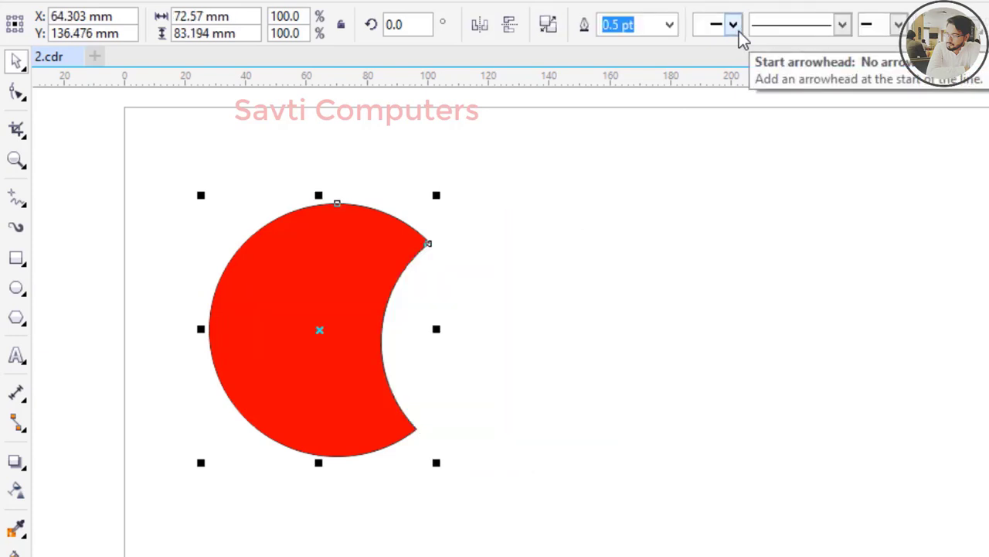
key(ctrl+z)
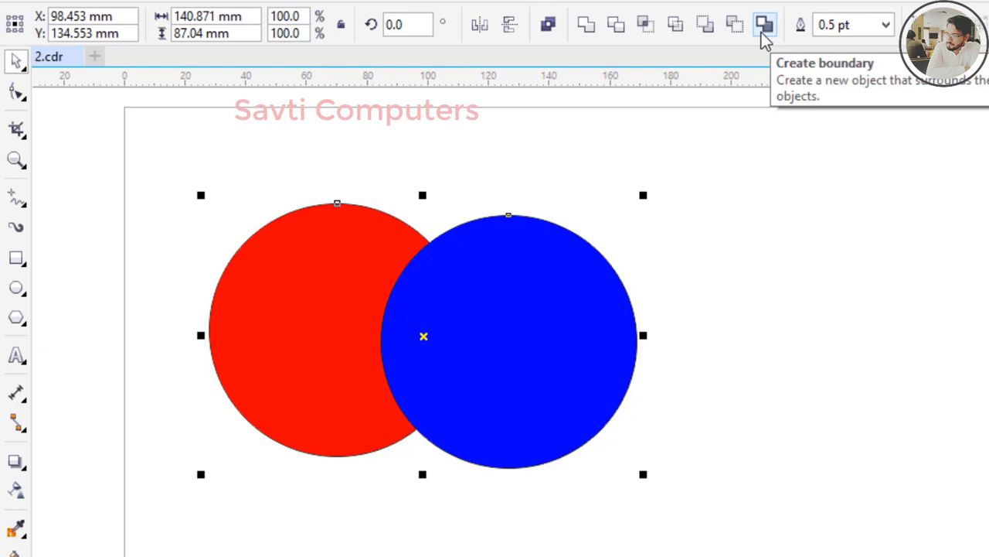
Try Create boundary on the overlapping red and blue circles, moving the resulting outline shape below them with a cyan fill.
click(763, 25)
drag(474, 302, 446, 546)
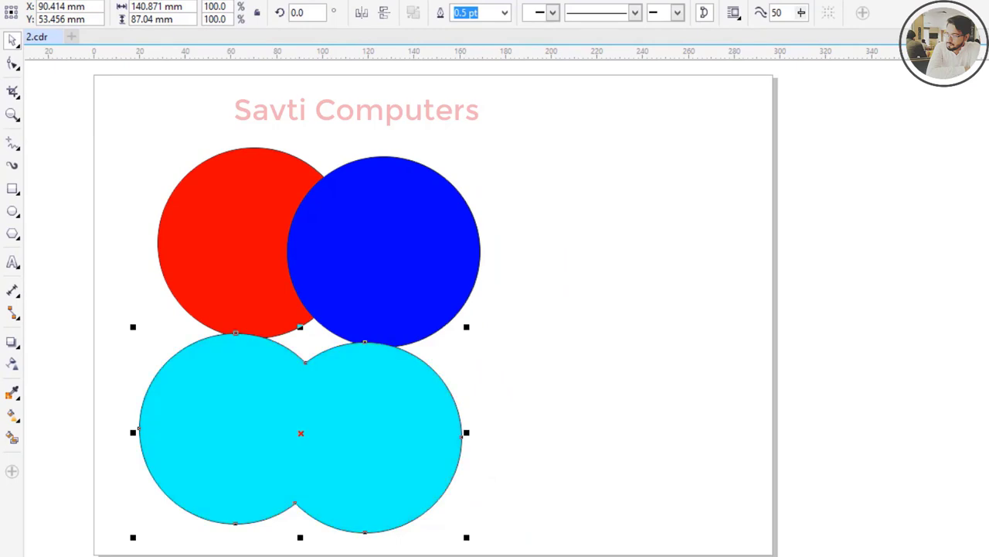
key(ctrl+z)
key(ctrl+z)
key(ctrl+z)
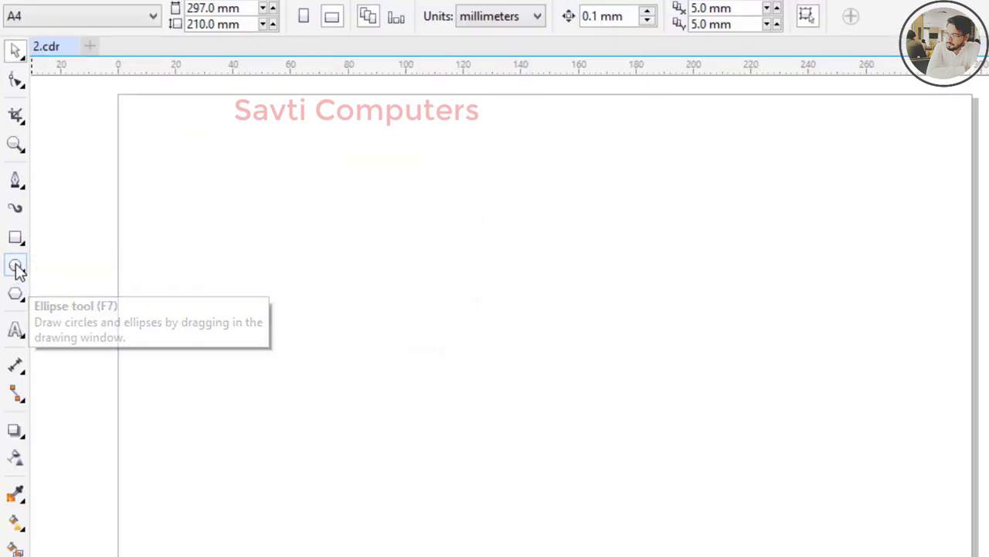
Draw an ellipse about 80 mm wide and 82.5 mm tall on the empty page and fill it blue.
click(16, 265)
drag(211, 198, 443, 435)
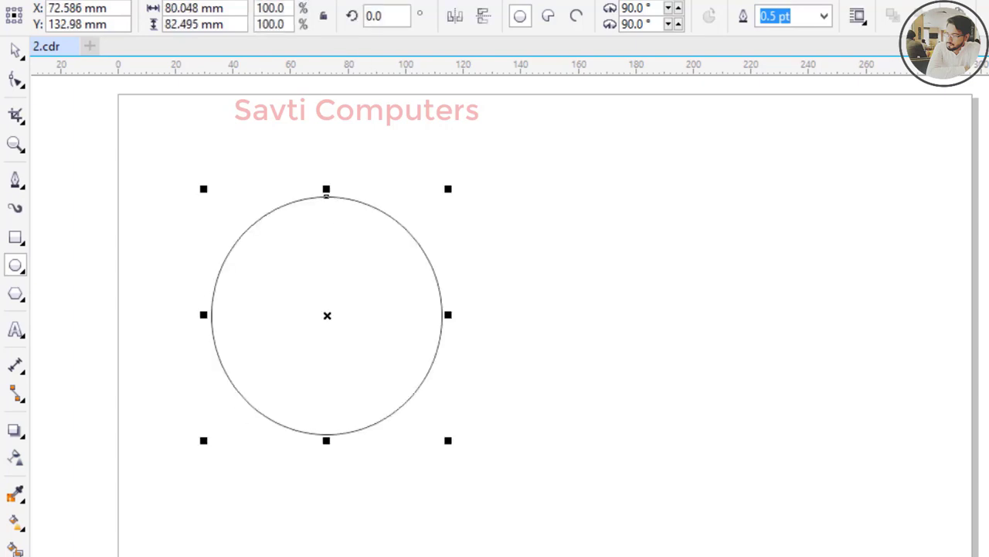
click(986, 232)
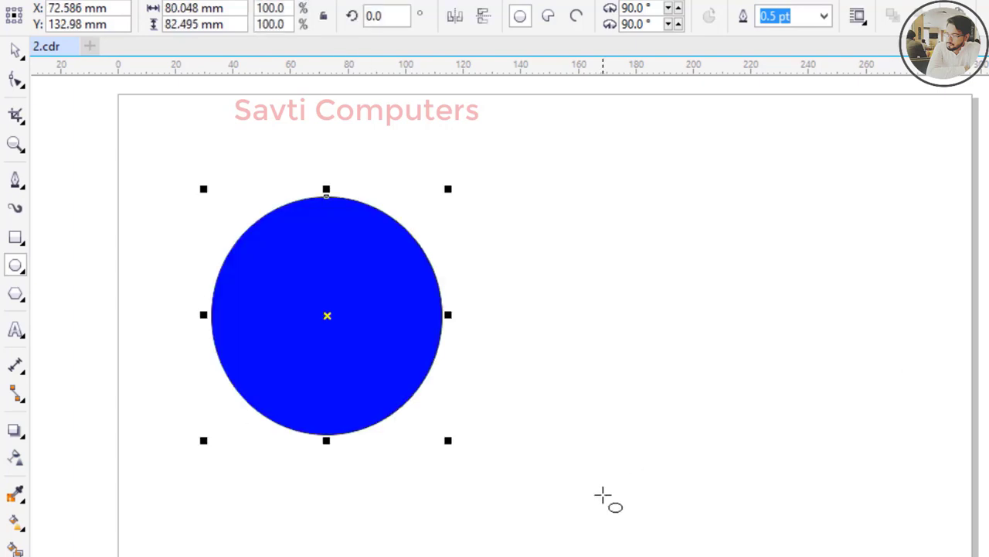
key(space)
key(Escape)
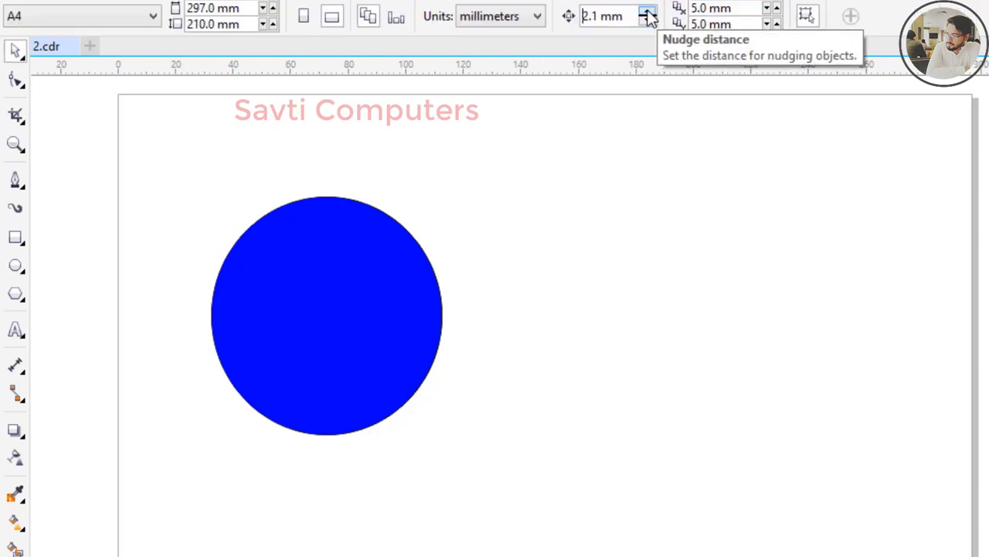
Set the nudge distance to 2.4 mm and duplicate the blue ellipse, nudging the copy about 45.6 mm to the right.
click(647, 13)
click(367, 280)
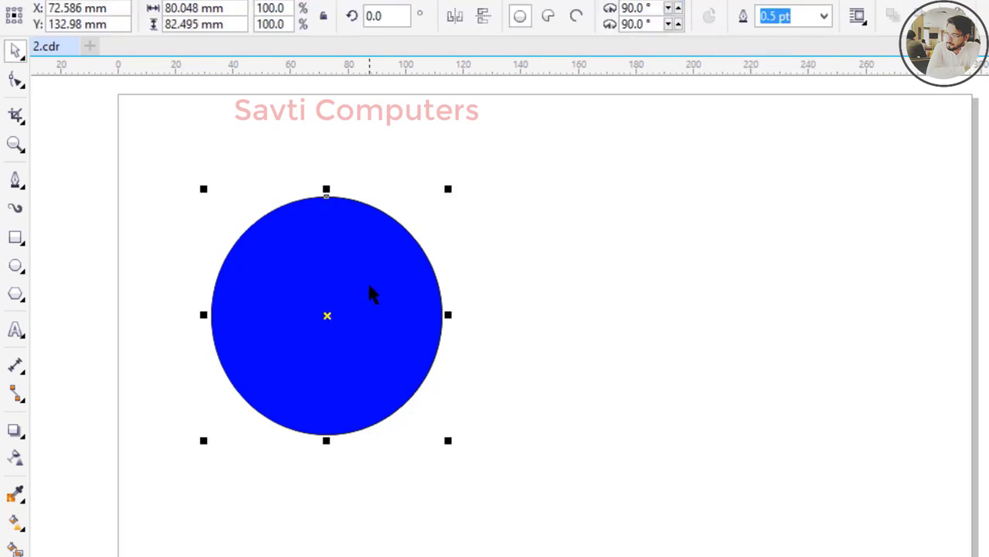
key(KP_Add)
key(Right)
key(Right)
key(Right)
key(Right)
key(Right)
key(Right)
key(Right)
key(Right)
key(Right)
key(Right)
key(Right)
key(Right)
key(Right)
key(Right)
key(Right)
key(Right)
key(Right)
key(Right)
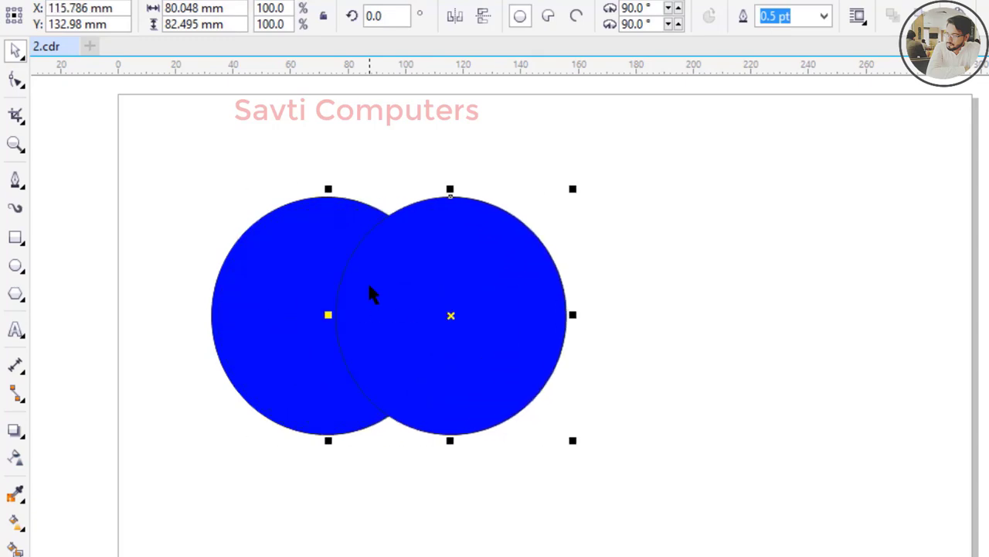
key(Right)
key(Right)
key(Left)
click(779, 242)
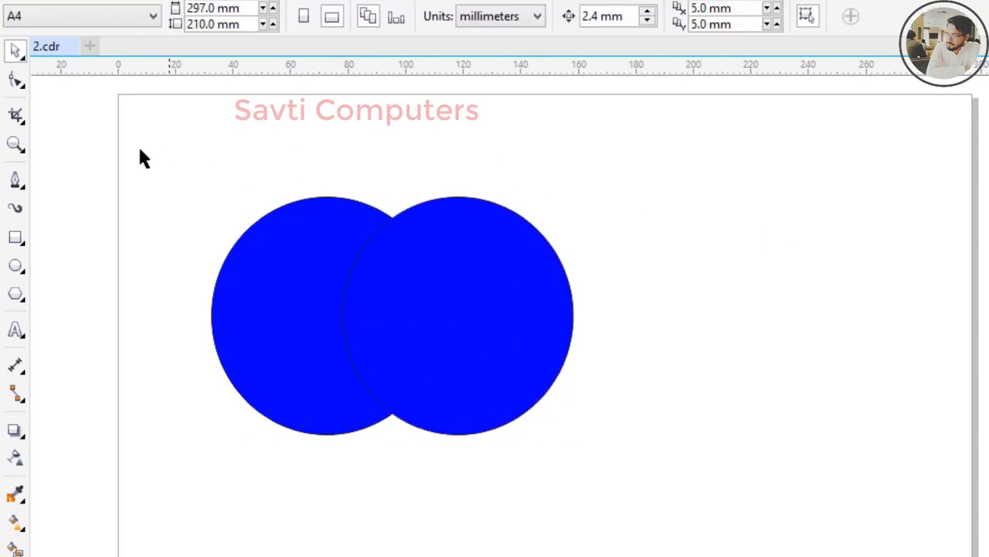
Intersect the two overlapping blue ellipses and move both originals away from the leaf-shaped overlap piece.
drag(142, 146, 630, 545)
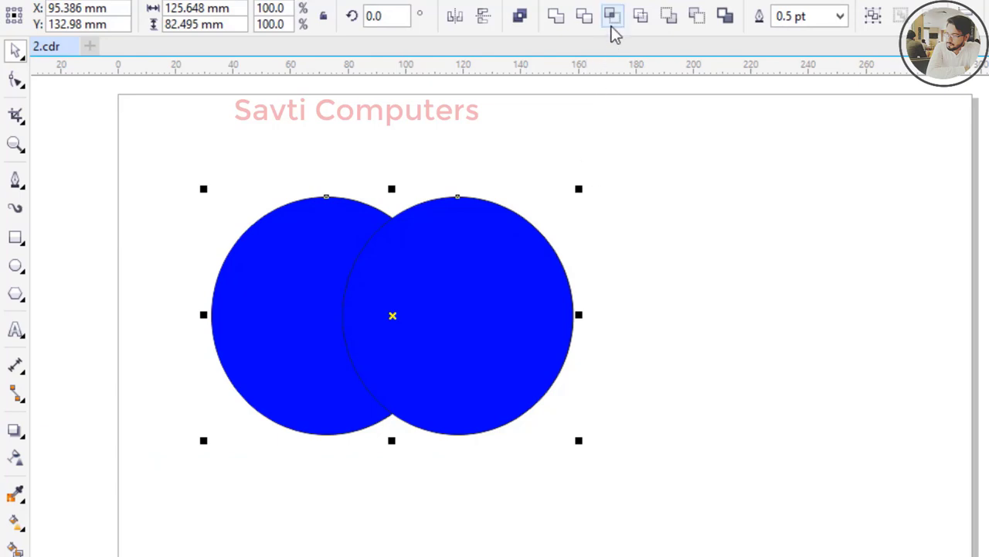
click(609, 21)
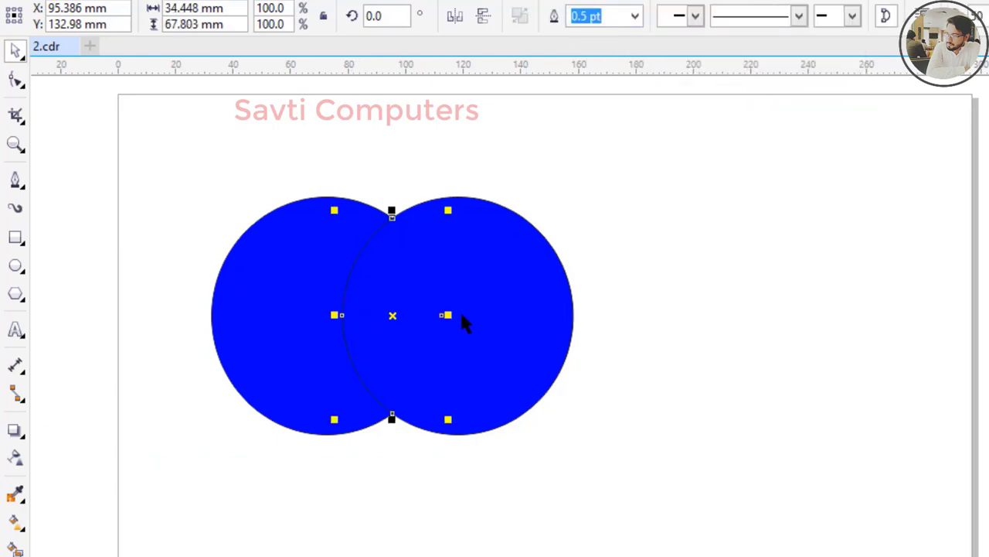
drag(464, 323, 822, 271)
click(205, 290)
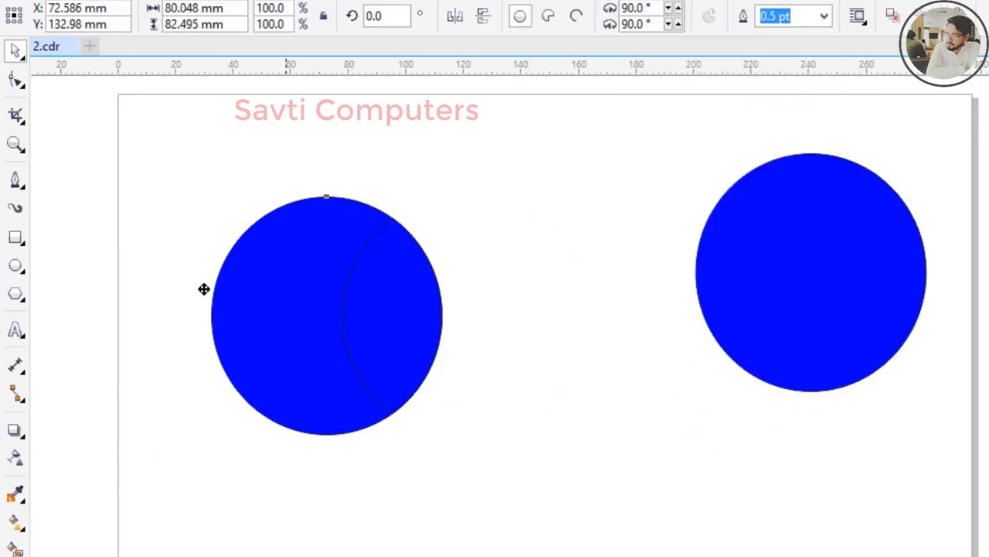
drag(203, 289, 7, 228)
click(469, 324)
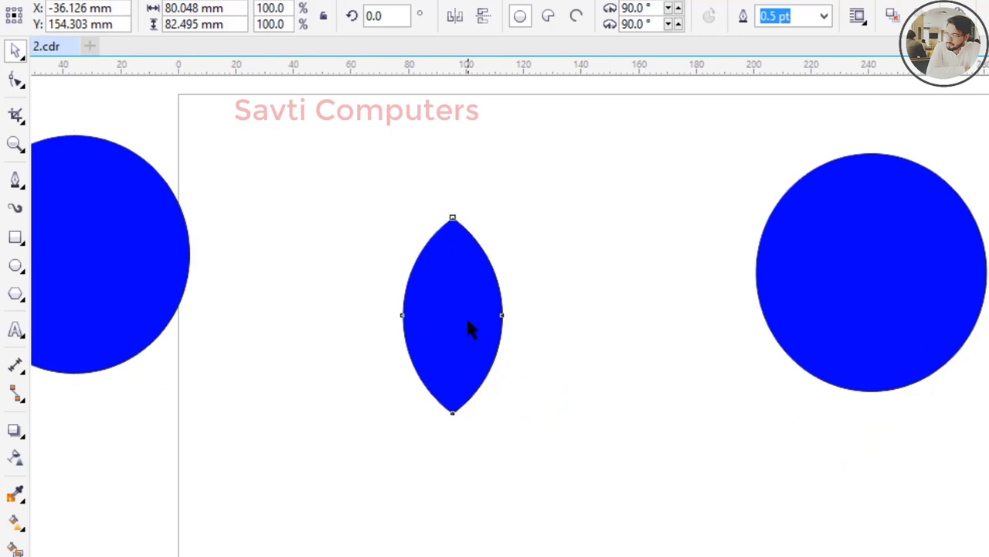
Delete the two original blue ellipses, keeping only the leaf-shaped piece.
click(113, 255)
key(Delete)
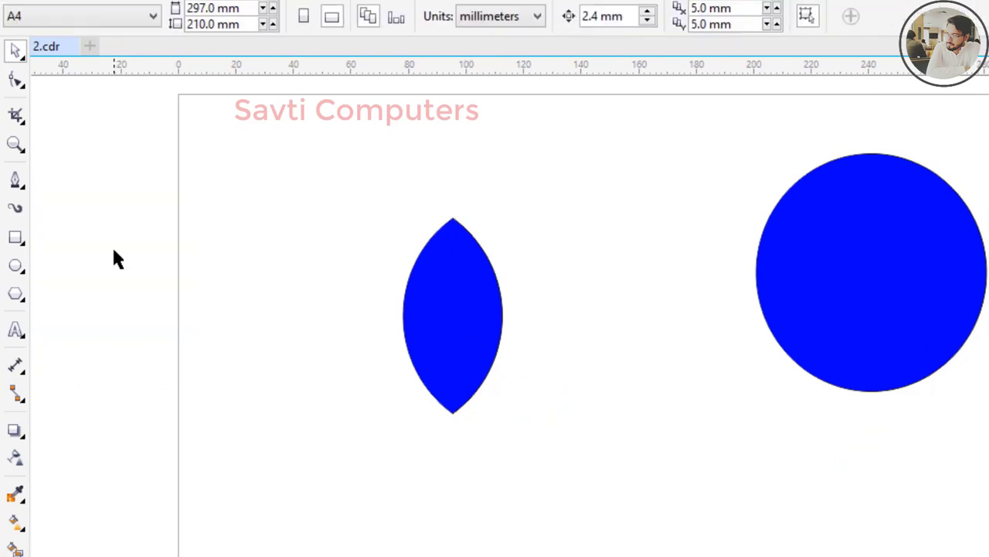
click(860, 276)
key(Delete)
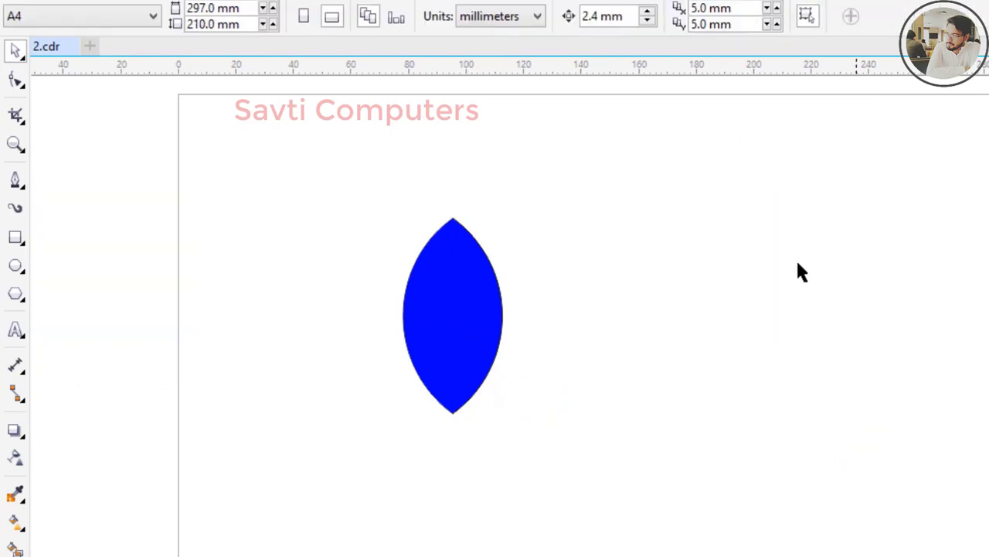
Pull the leaf's bottom node down until it is about 78 mm tall, and place the leaf slightly higher on the page, filled black.
click(17, 81)
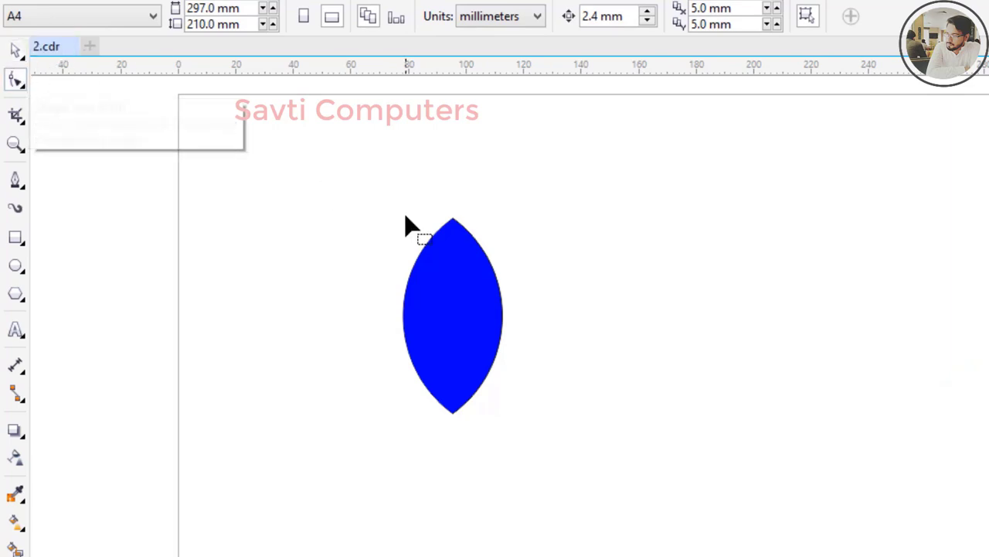
click(445, 244)
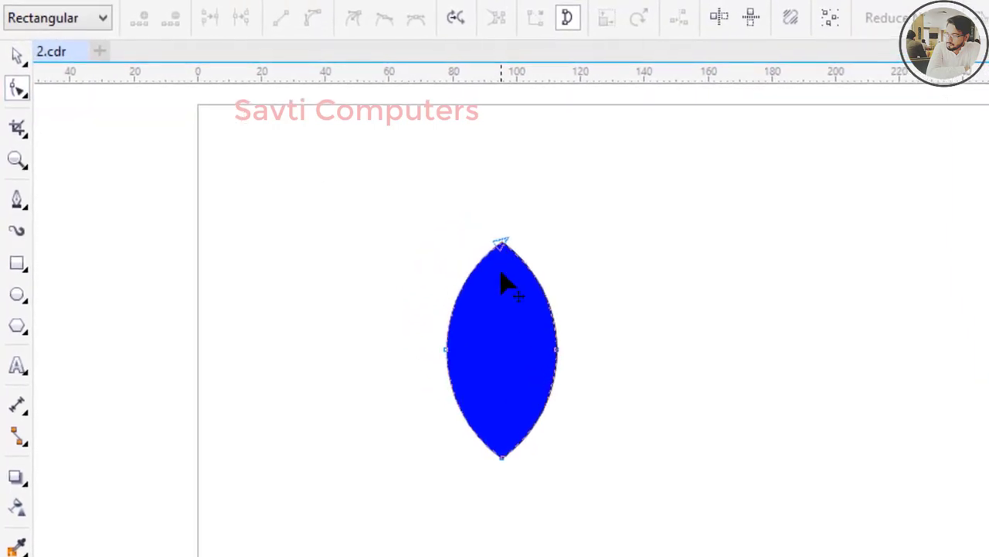
drag(505, 459, 508, 498)
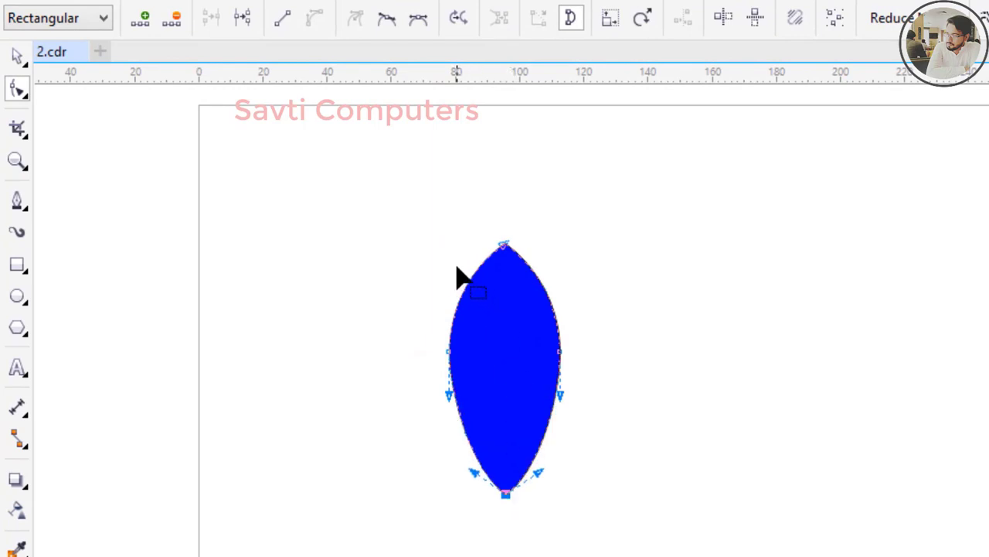
click(17, 57)
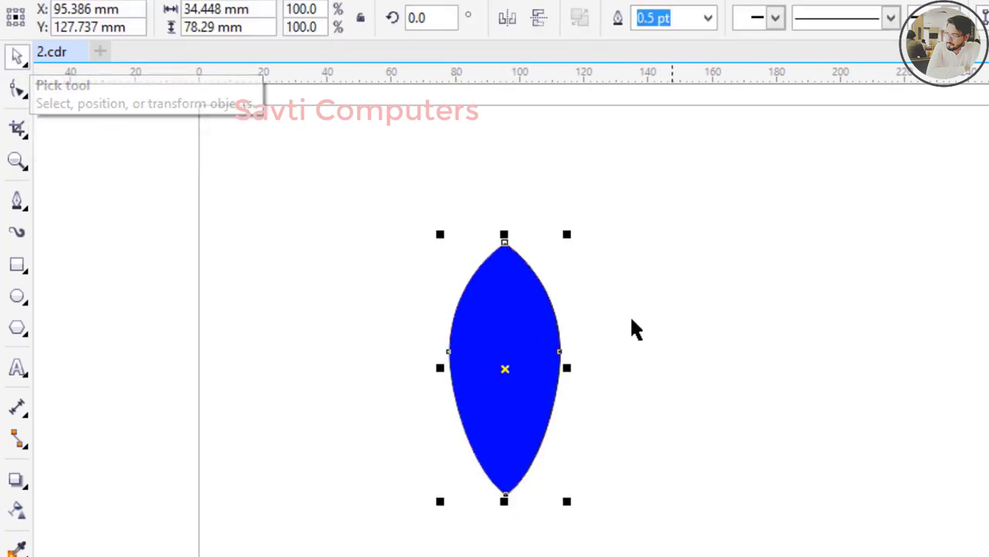
drag(502, 290, 489, 211)
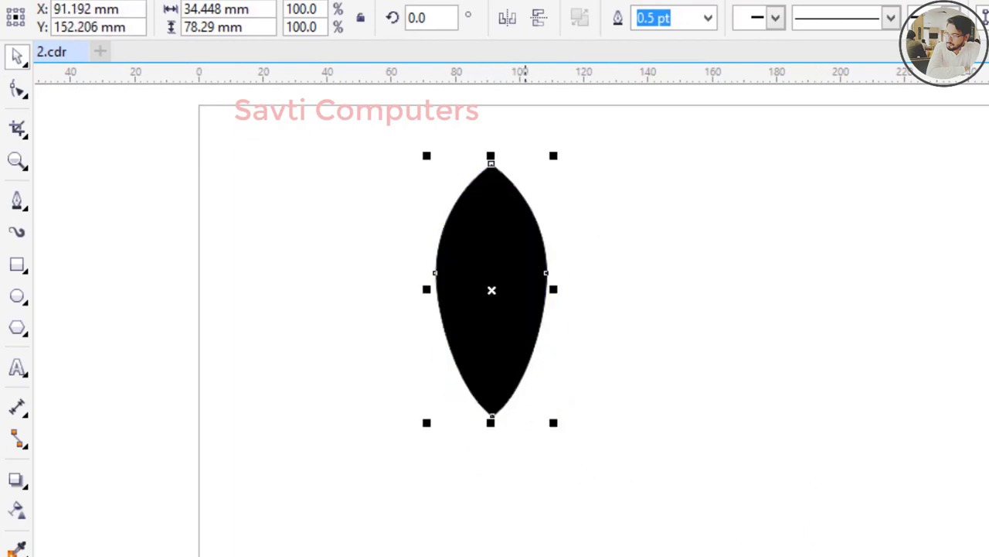
Place the leaf's rotation centre on its bottom tip and rotate a copy about 53 degrees counterclockwise.
click(533, 340)
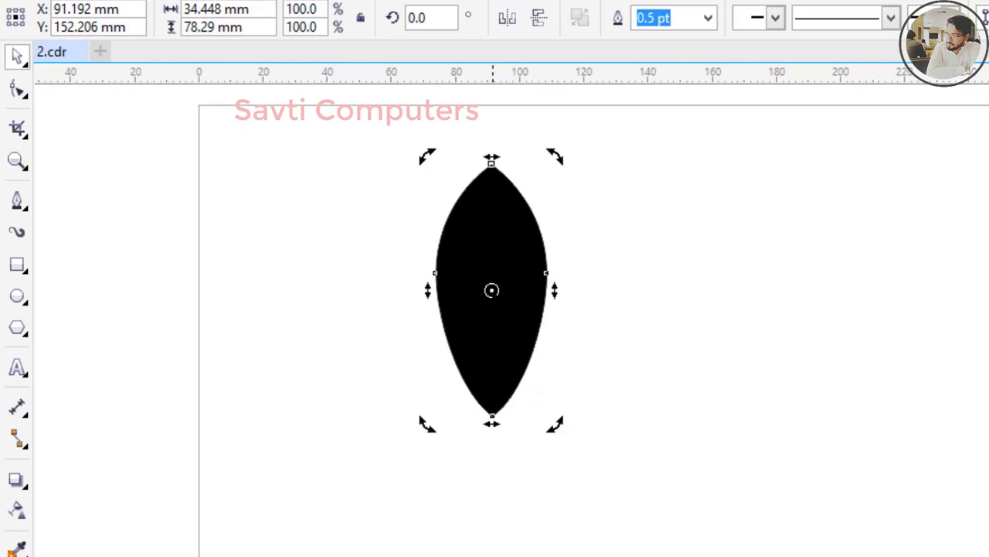
drag(492, 289, 493, 415)
drag(432, 154, 205, 297)
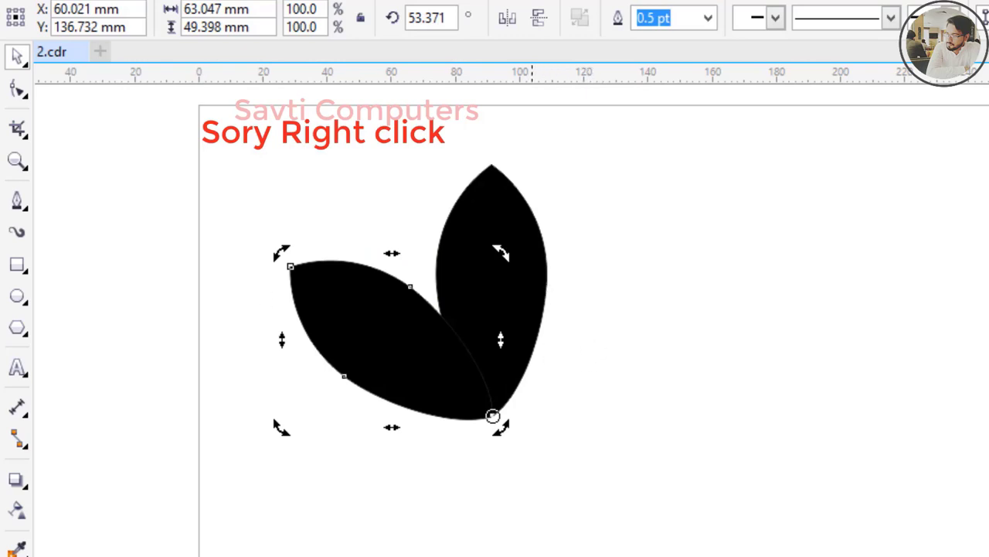
Rotate a copy of the upright leaf clockwise around its bottom tip to an angle of about 303.6 degrees.
key(Tab)
click(533, 204)
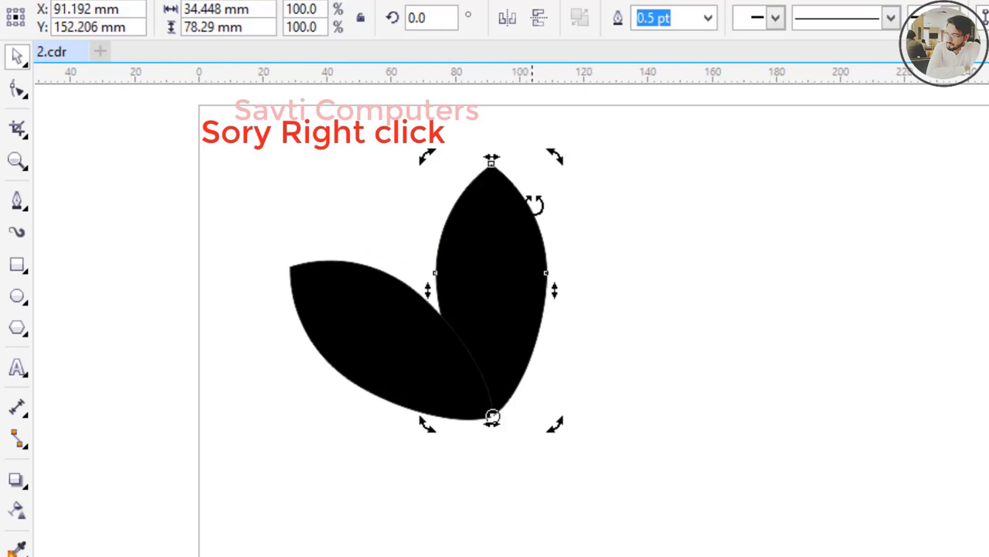
drag(556, 157, 714, 331)
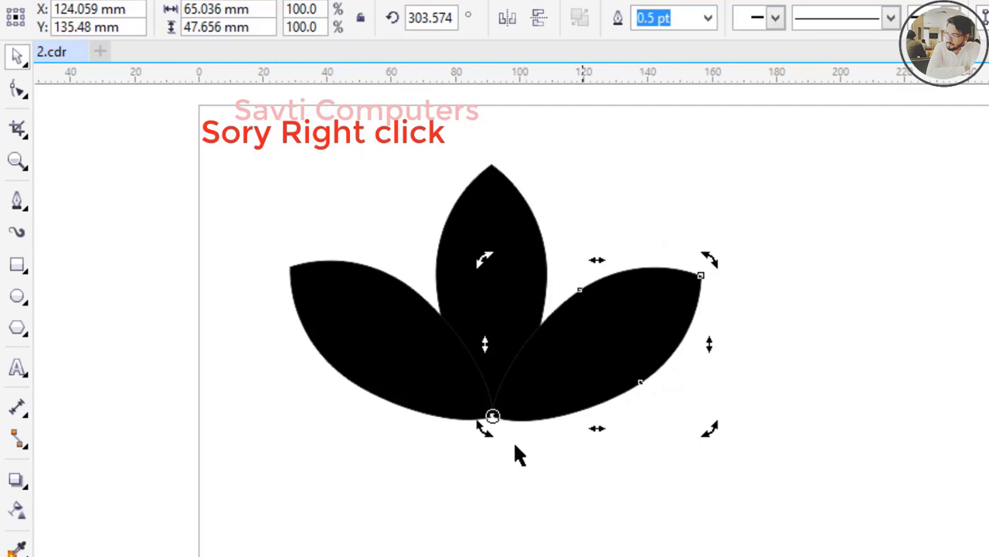
key(Escape)
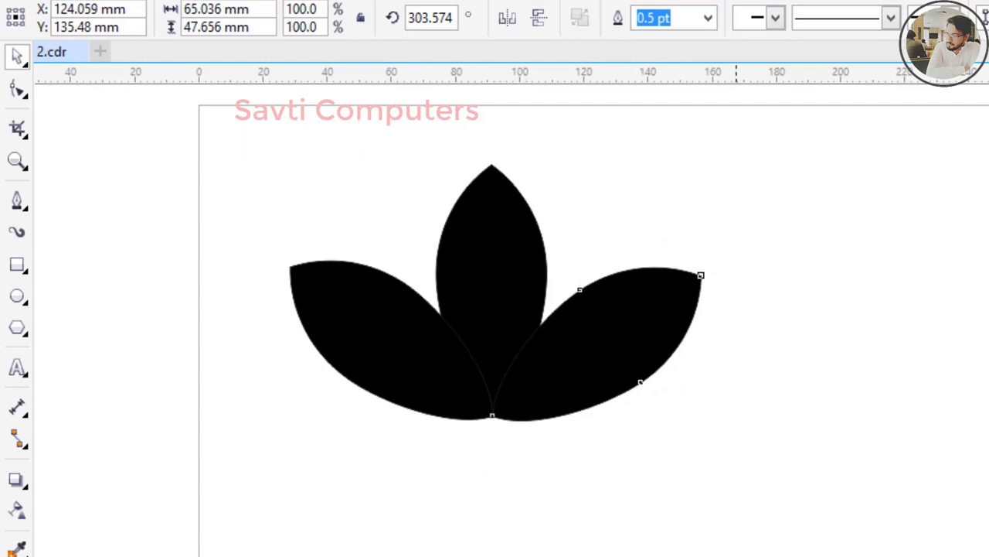
Shift the right leaf 2.4 mm to the right and the left leaf 2.4 mm to the left of the upright leaf.
click(618, 332)
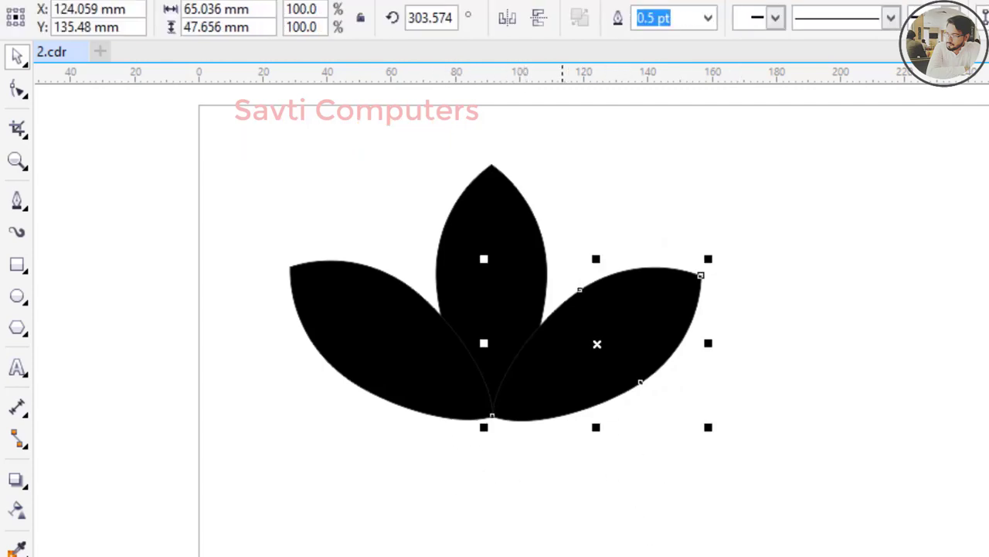
drag(619, 332, 640, 333)
key(Left)
key(Left)
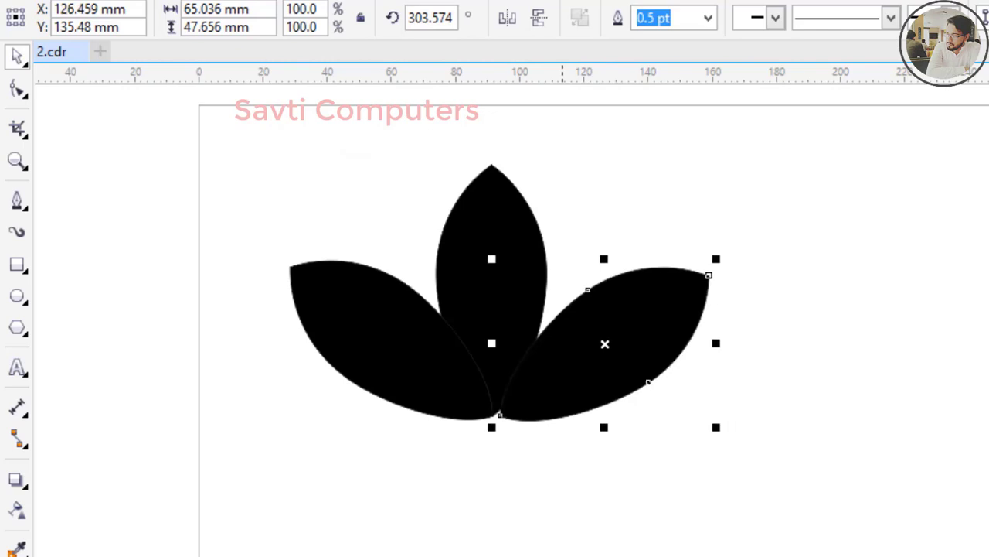
click(379, 340)
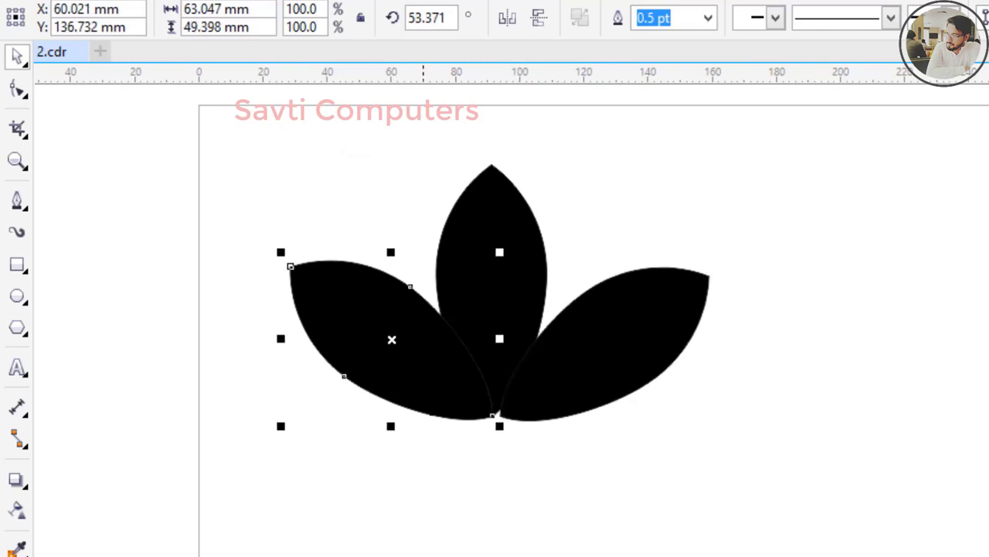
key(Left)
click(606, 488)
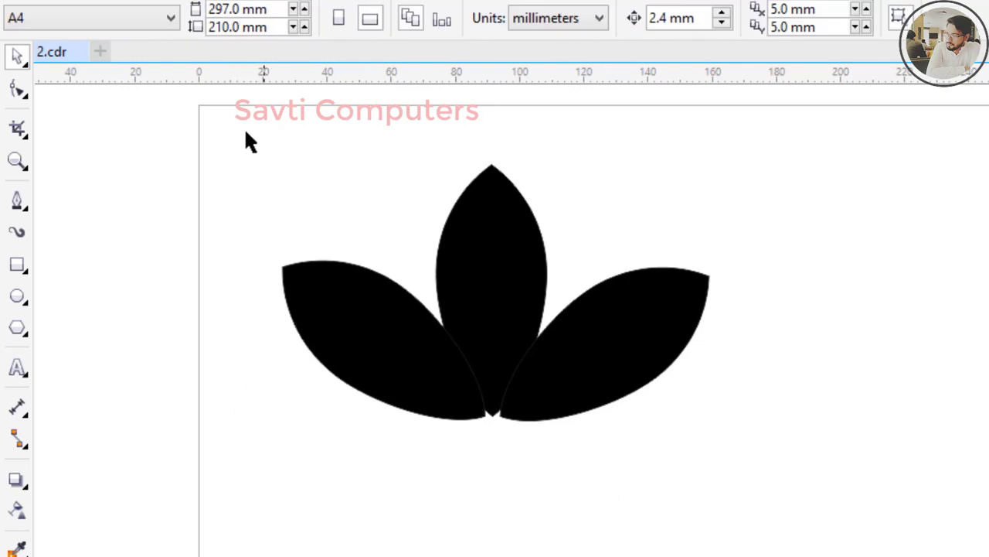
Group the three black leaves into one object.
drag(222, 130, 820, 530)
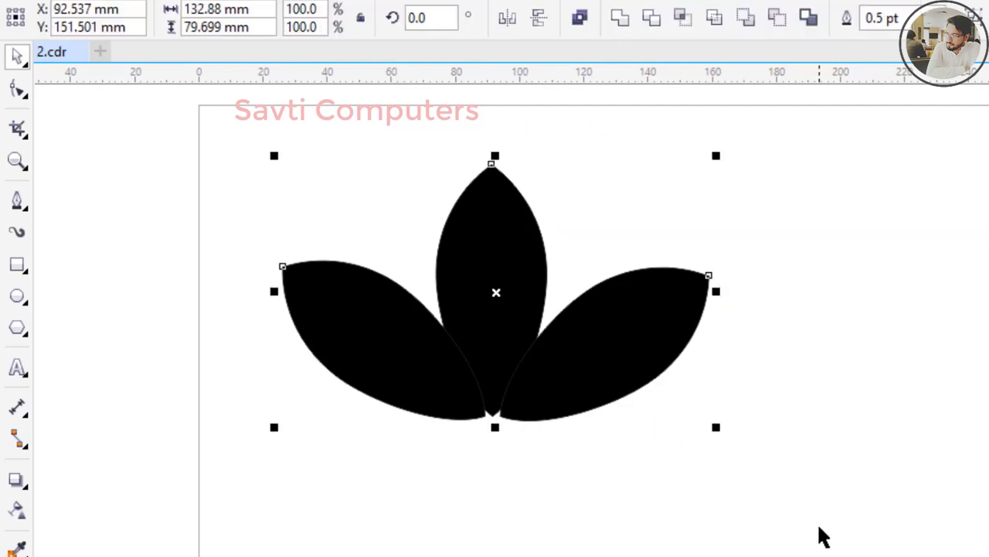
key(ctrl+g)
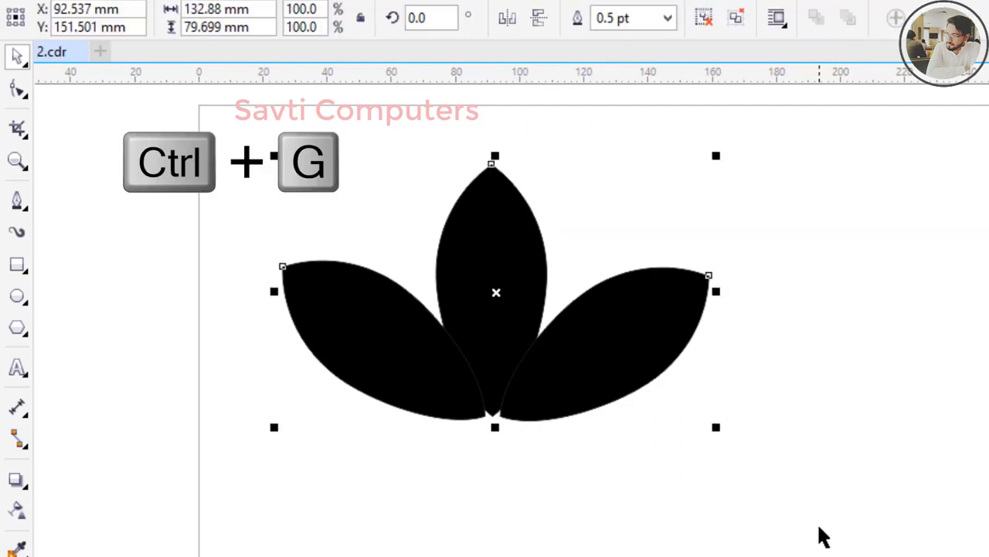
click(790, 537)
click(491, 232)
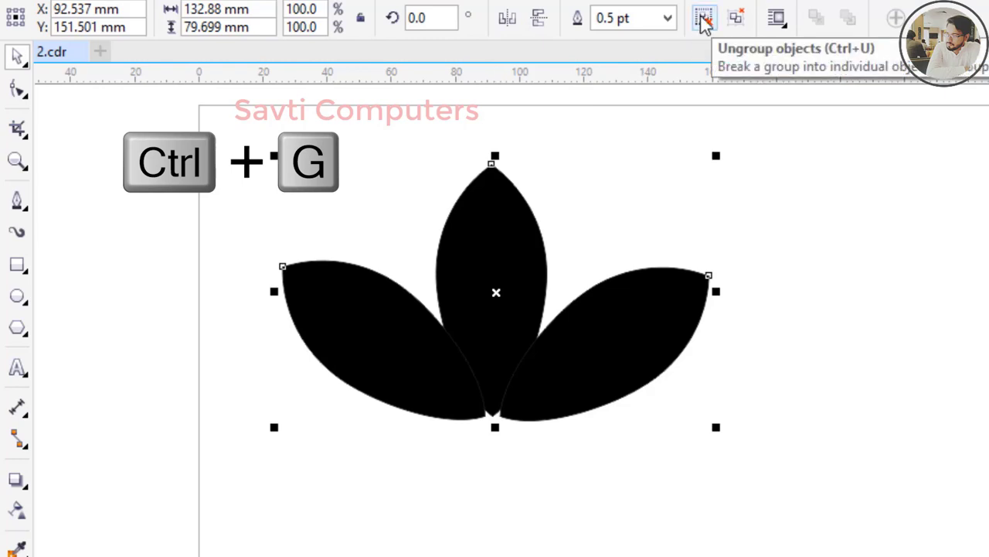
click(235, 394)
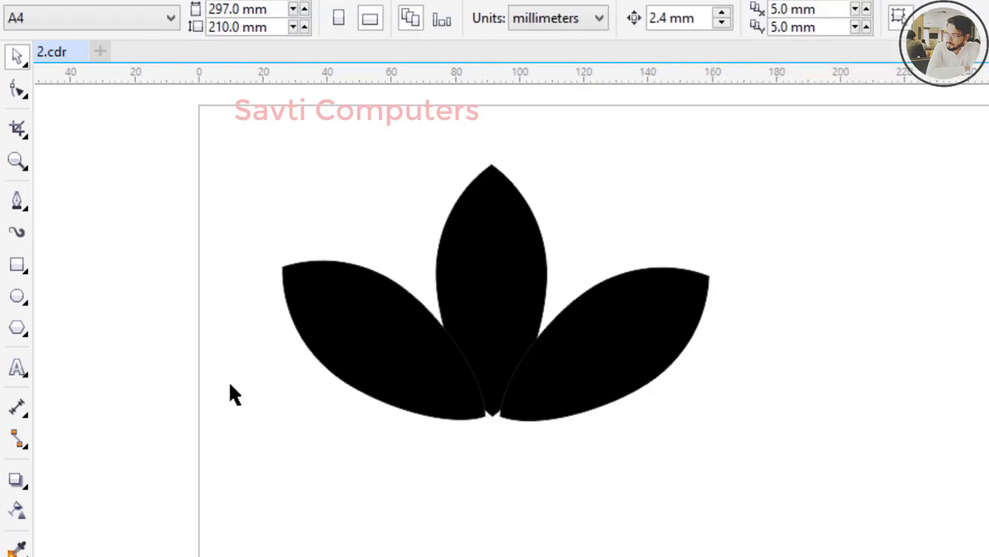
Draw a white bar about 140.5 mm by 3.8 mm across the leaves and duplicate it 7.2 mm lower.
click(17, 265)
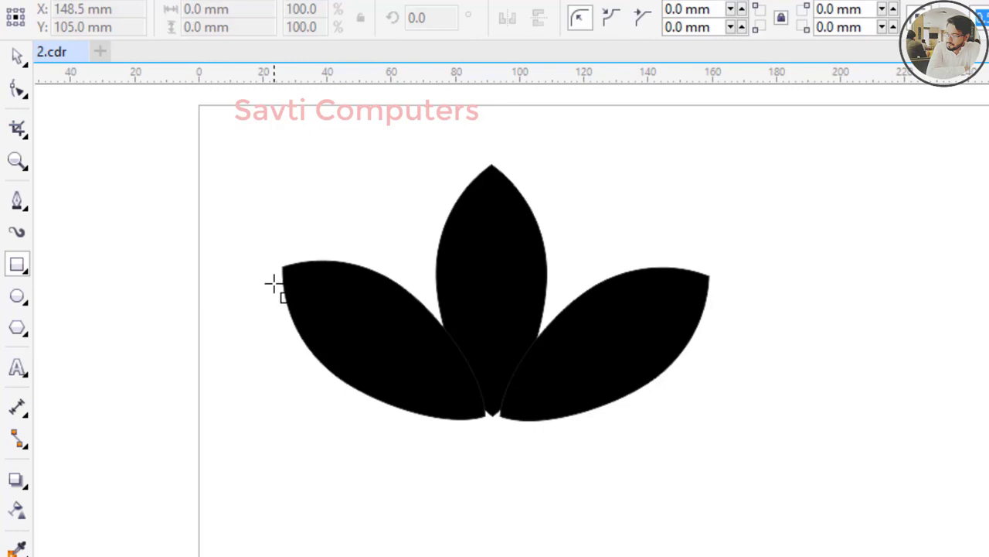
drag(273, 284, 725, 294)
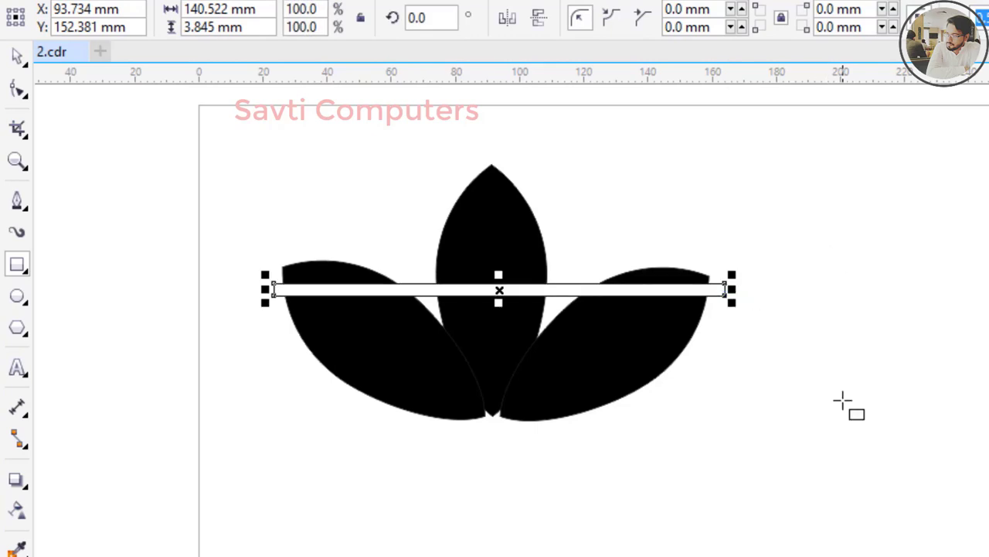
key(KP_Add)
key(Down)
key(Down)
key(Down)
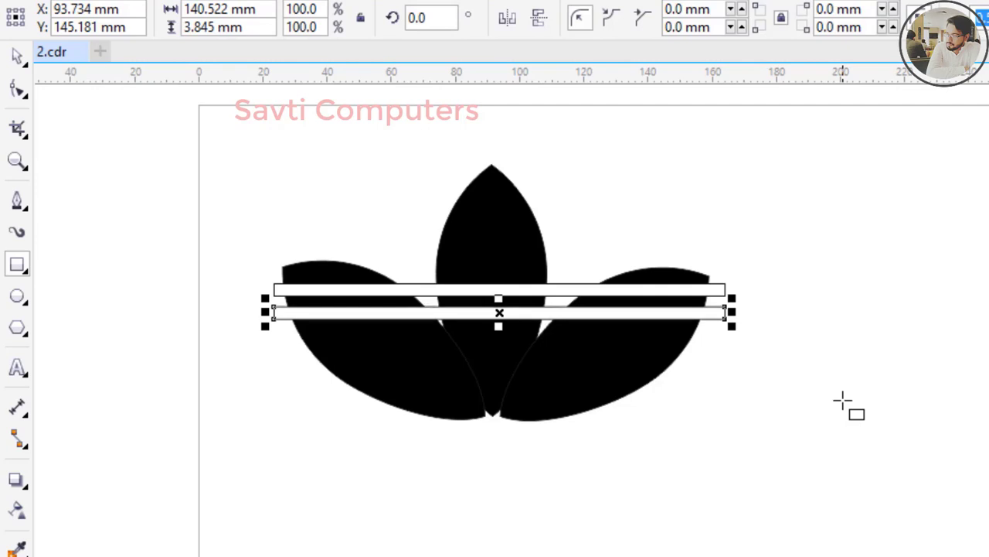
Duplicate the lowest white bar three more times down the leaves, spacing each copy 7.2 mm below the previous one.
key(KP_Add)
key(Down)
key(Down)
key(Down)
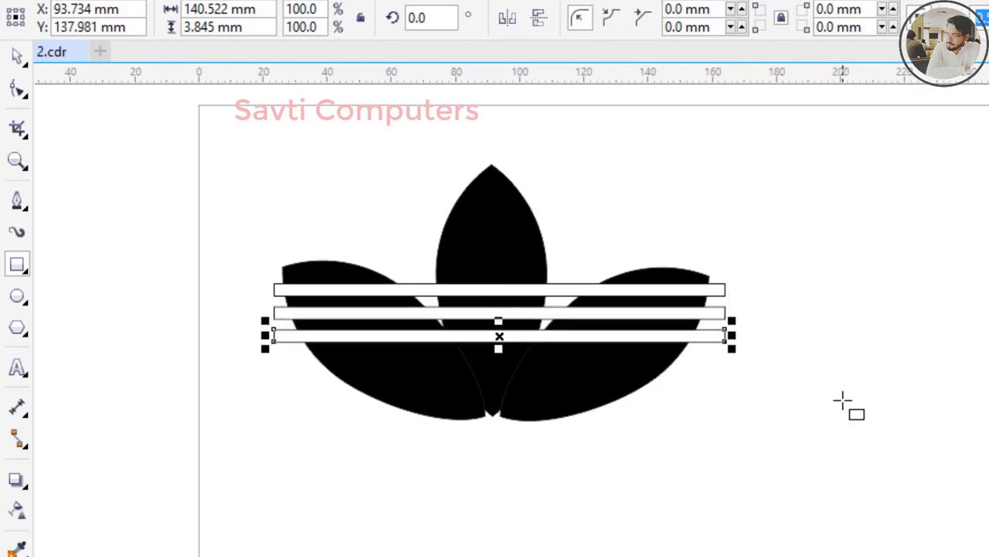
key(KP_Add)
key(Down)
key(Down)
key(Down)
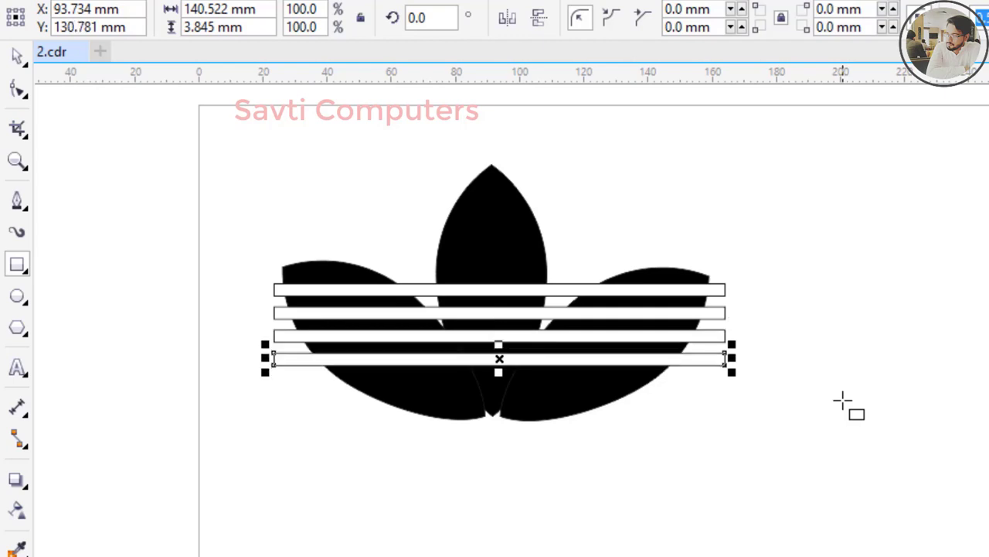
key(KP_Add)
key(Down)
key(Down)
key(Down)
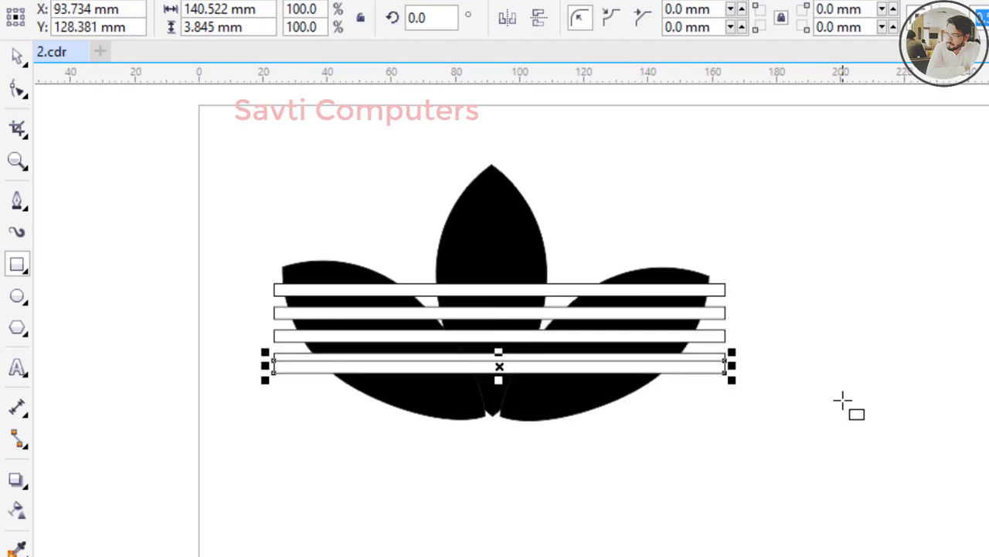
Trim the grouped leaves with the five bars and move the striped leaves down and right, clear of the bars.
click(20, 54)
drag(242, 149, 834, 508)
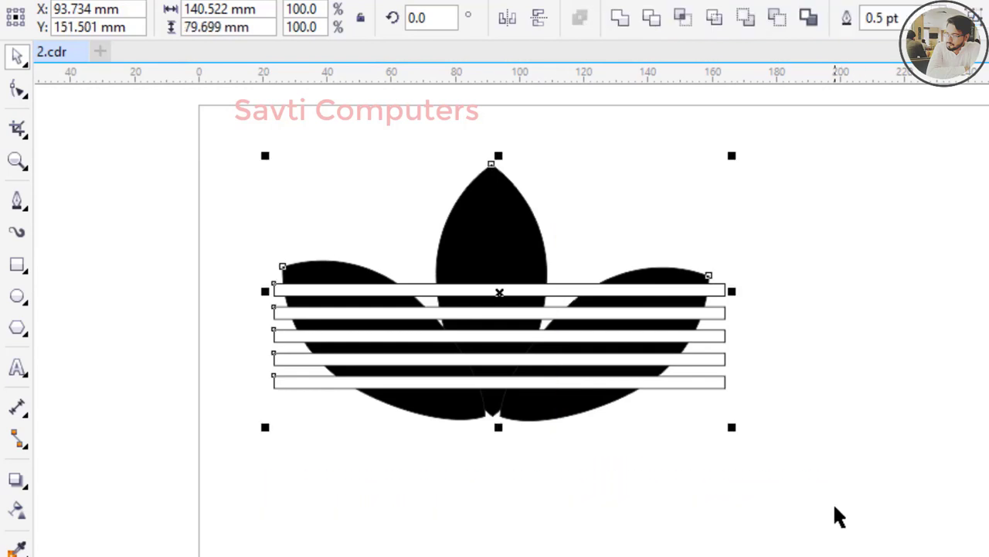
click(655, 21)
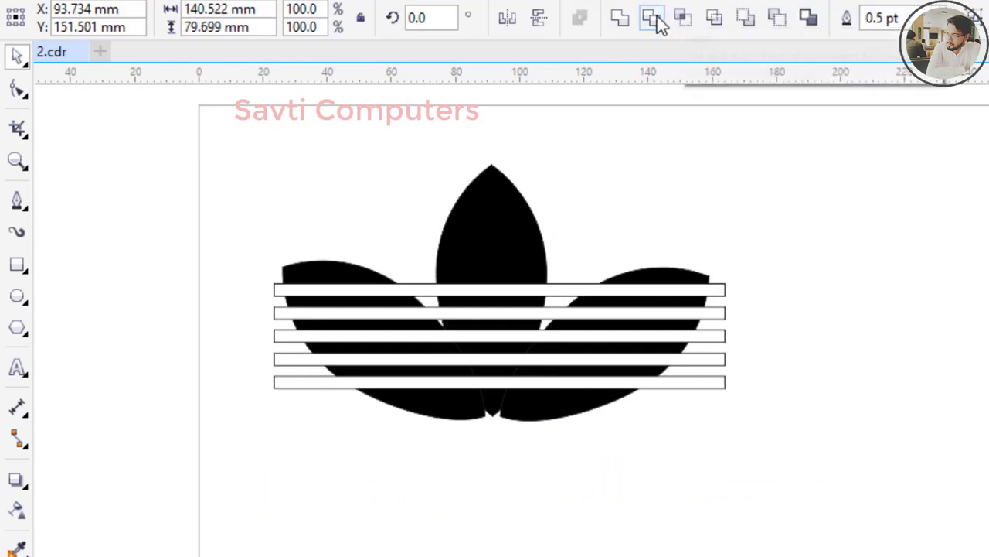
drag(555, 280, 765, 532)
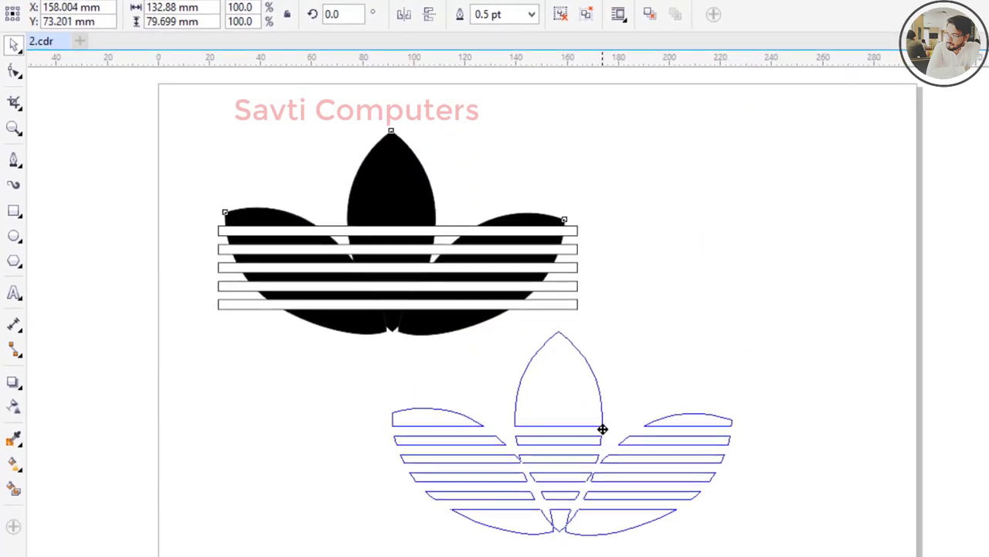
drag(603, 428, 603, 428)
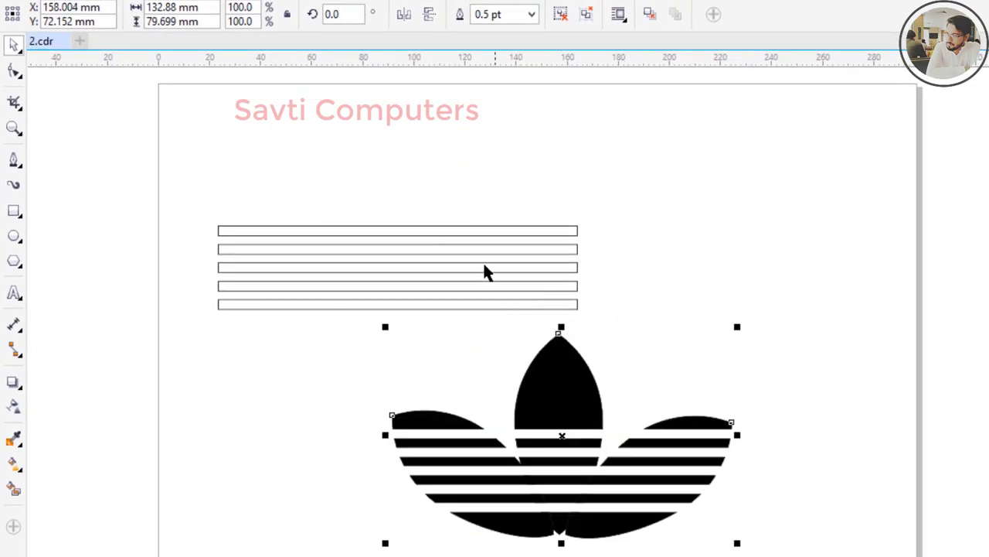
Delete the five leftover bars and move the striped leaf logo back to the upper left of the page.
drag(190, 202, 638, 318)
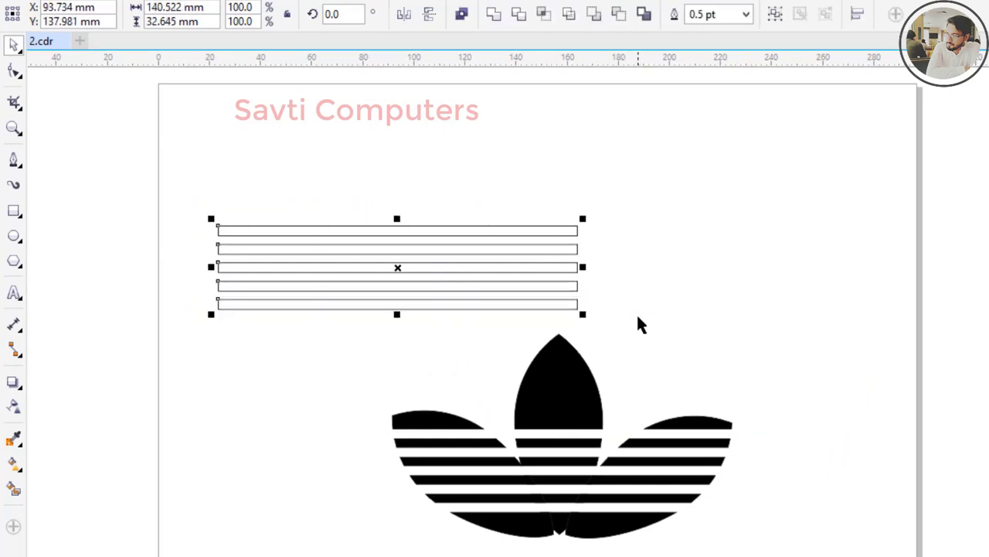
key(Delete)
drag(554, 433, 376, 176)
key(Escape)
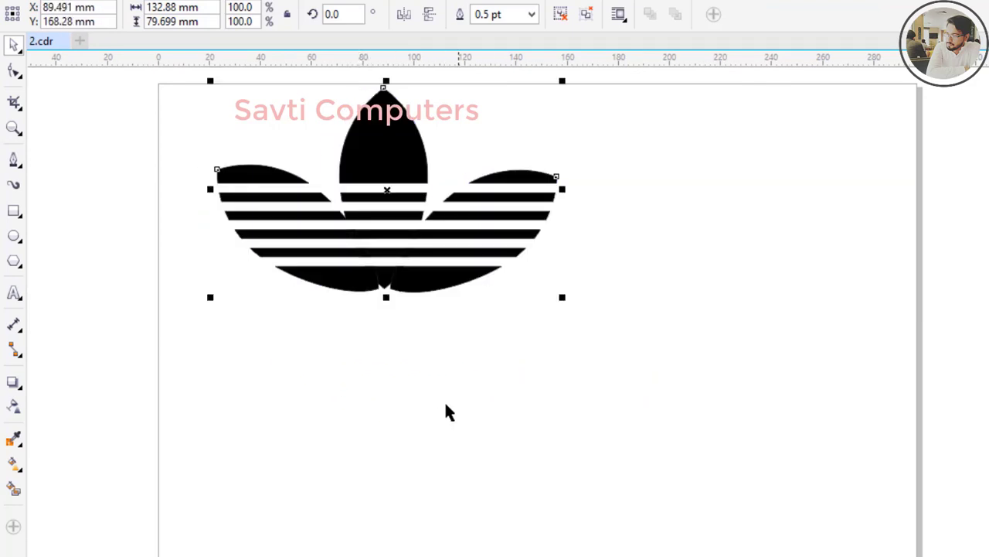
click(444, 408)
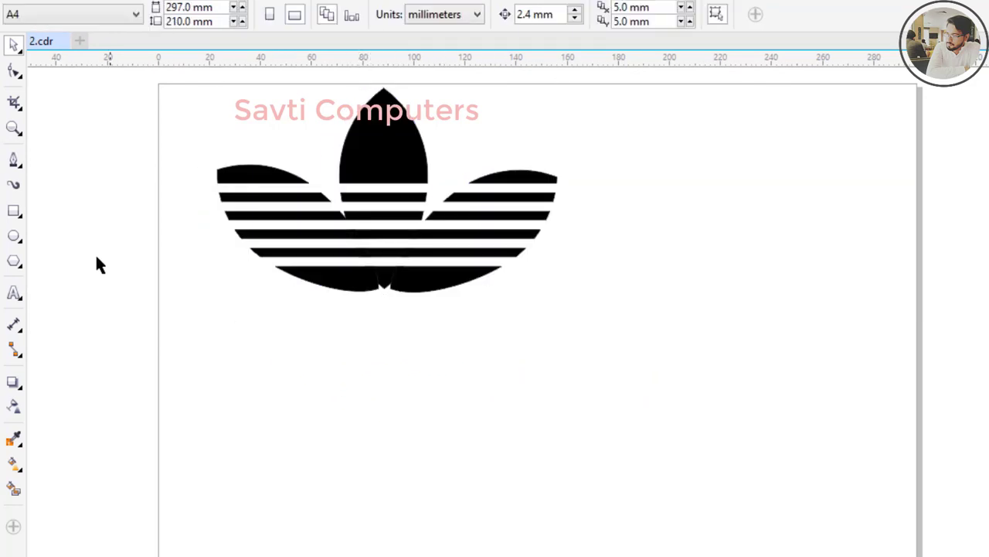
Add the artistic text "Adidas" below the leaf logo.
click(14, 293)
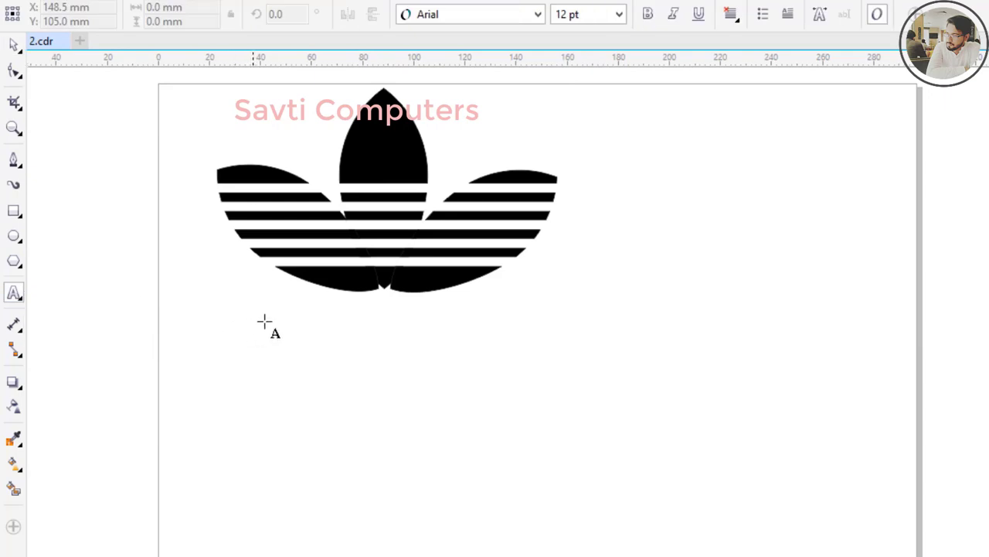
click(303, 346)
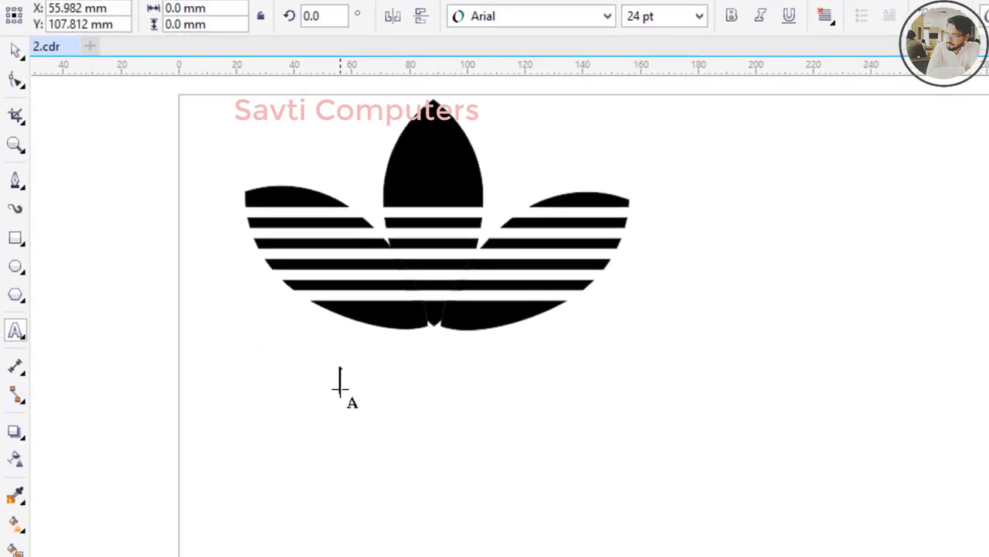
text(Add)
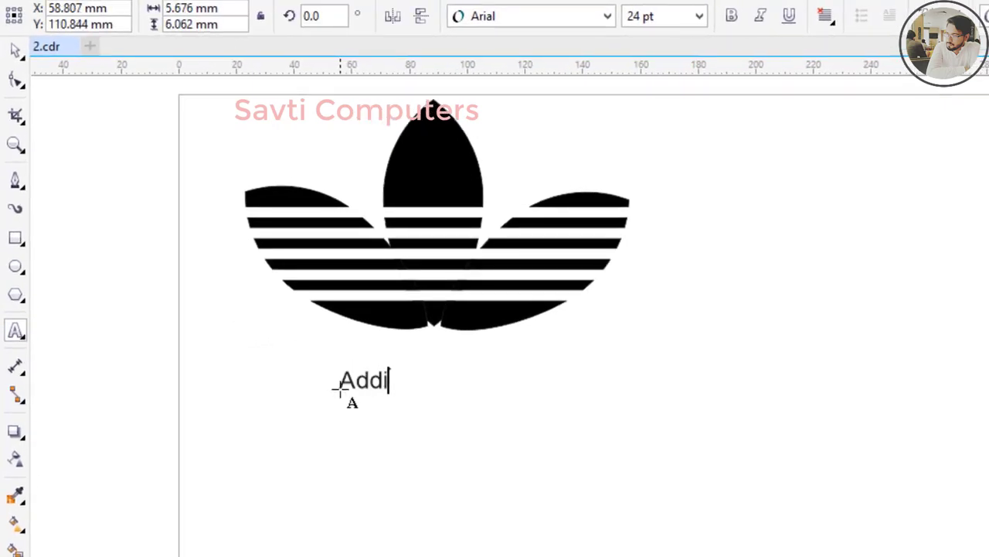
key(BackSpace)
text(idas)
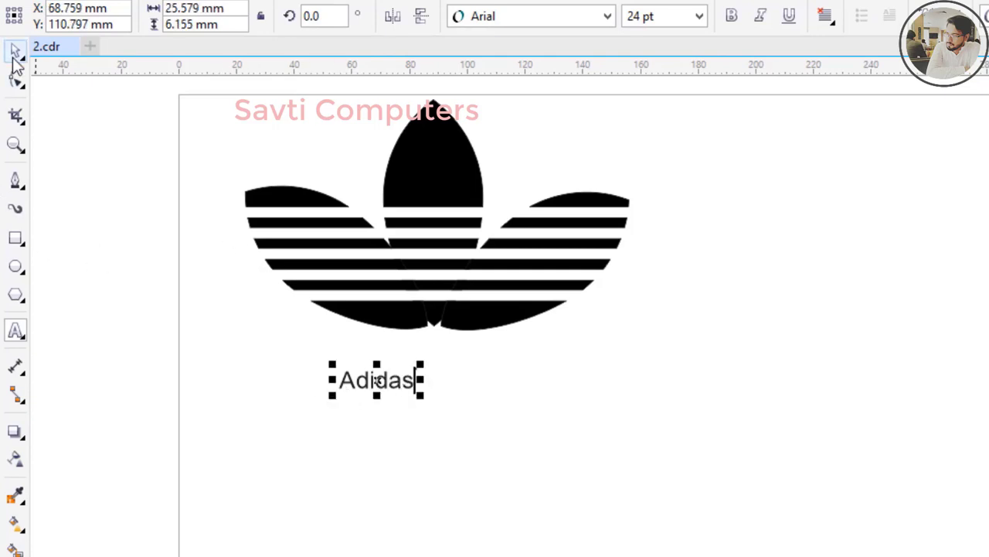
click(13, 52)
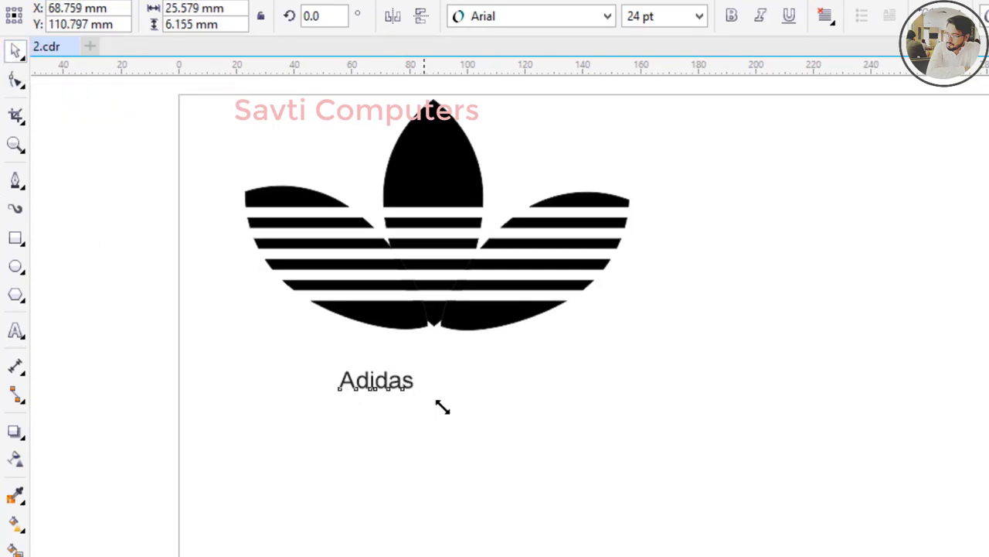
Enlarge the "Adidas" text to about 100 pt, set its font to Arial Black and centre it closely beneath the leaves.
drag(442, 407, 658, 468)
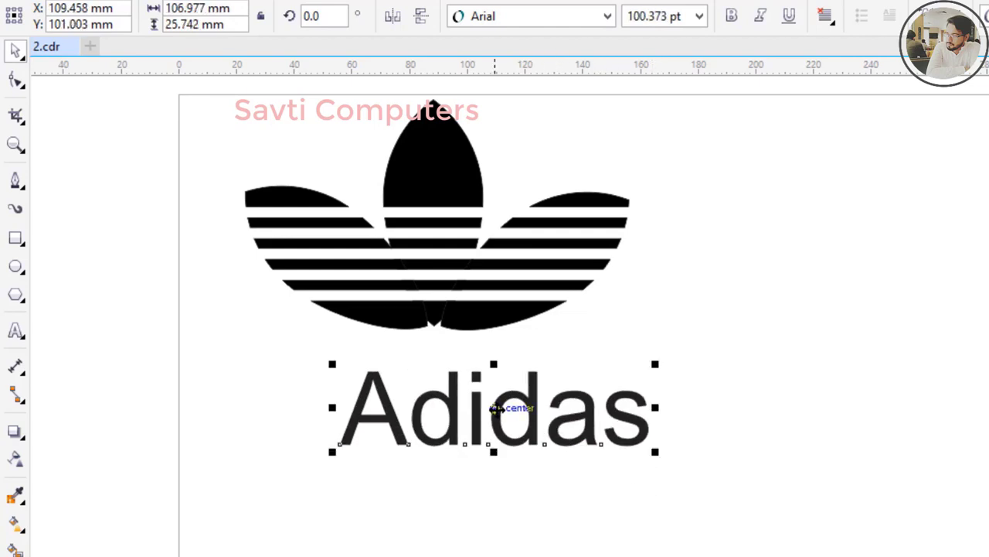
drag(512, 406, 438, 395)
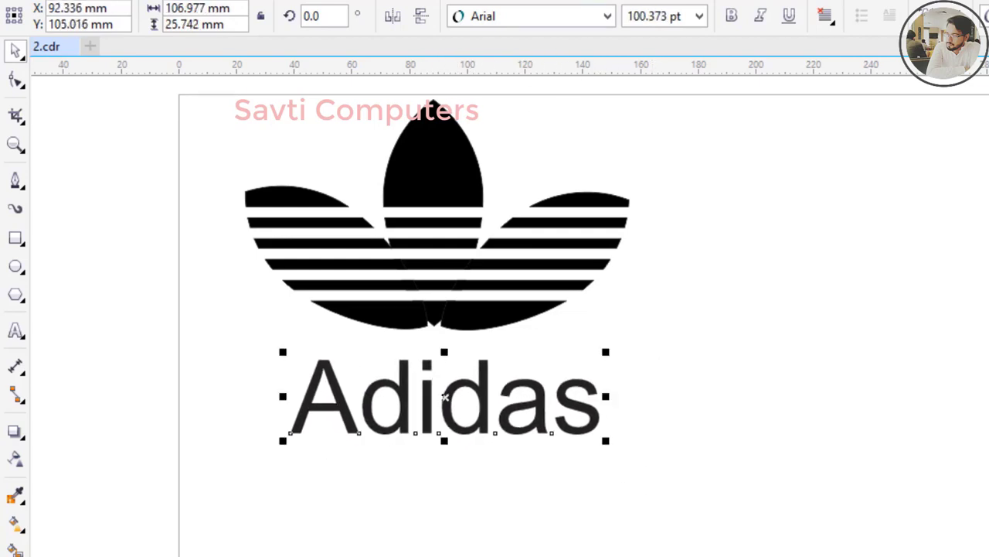
click(608, 16)
click(576, 67)
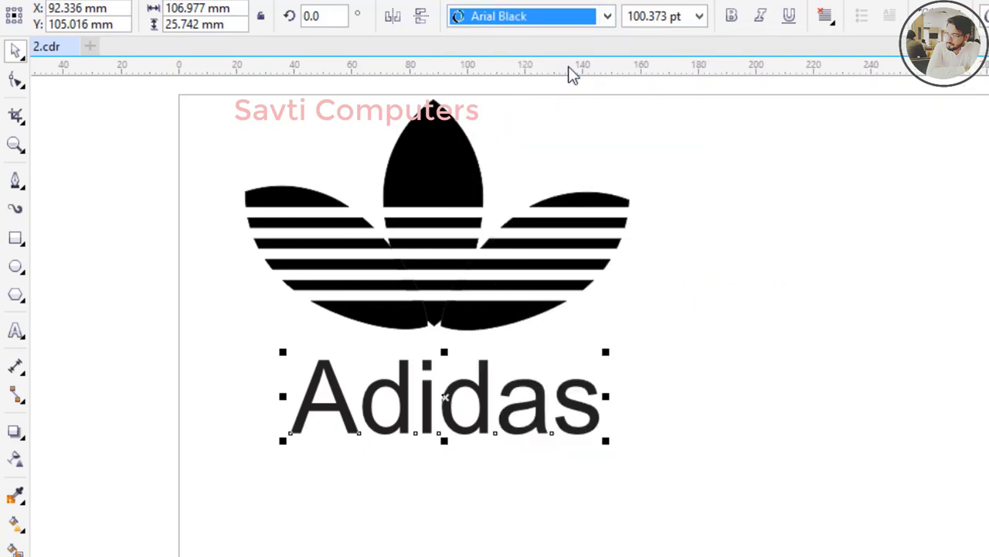
drag(503, 417, 473, 403)
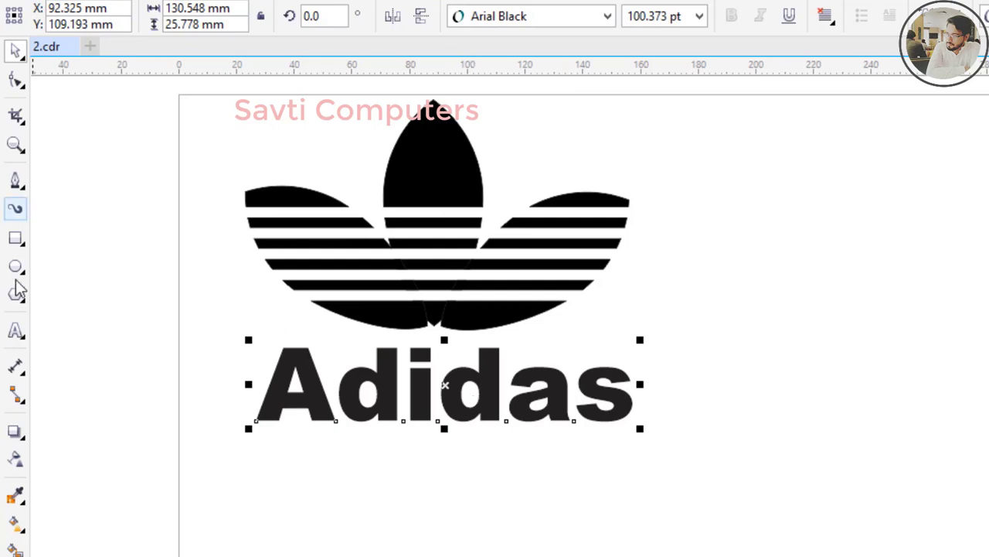
Add the artistic text "IBM" to the right of the leaf logo and enlarge it to about 218 pt.
click(16, 331)
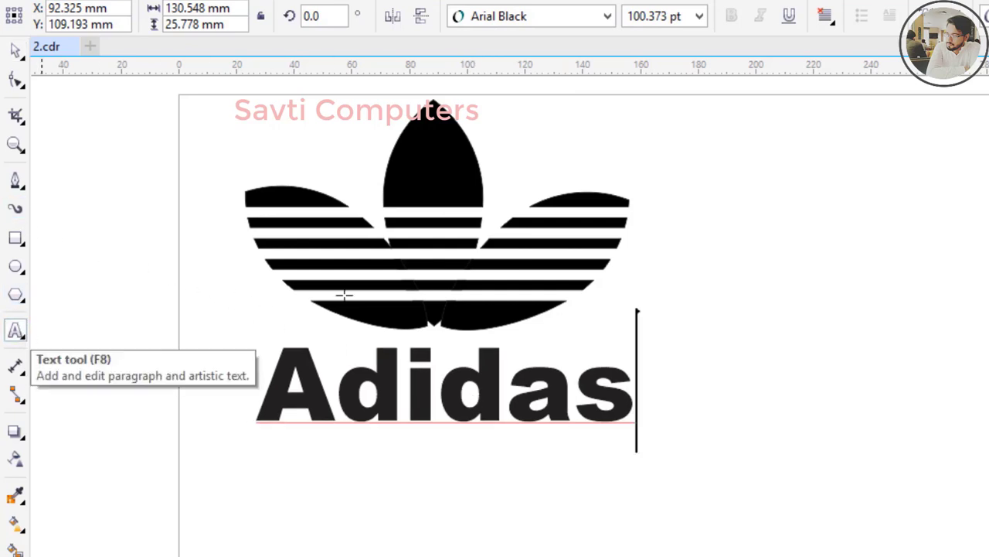
click(712, 212)
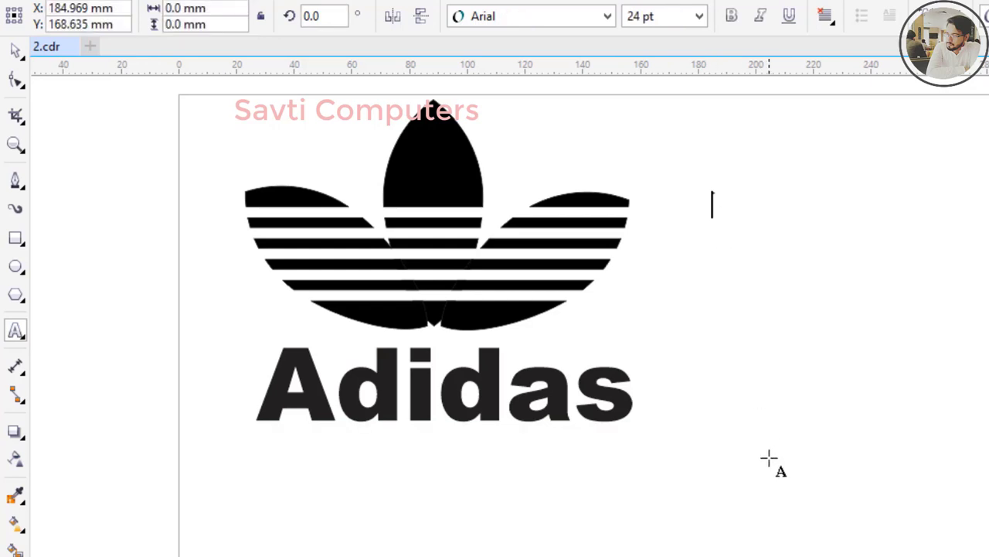
text(IBM)
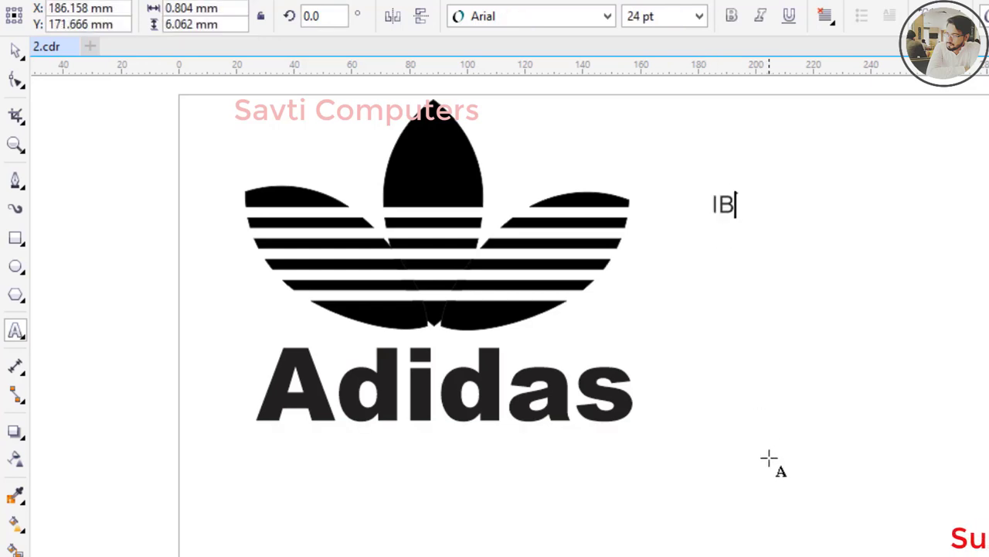
key(ctrl+space)
click(14, 53)
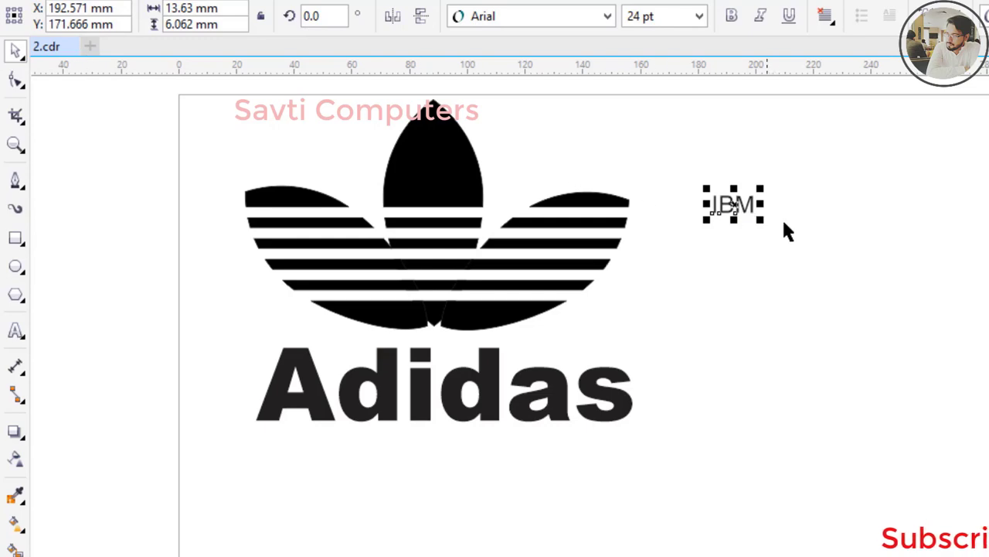
drag(763, 224, 988, 344)
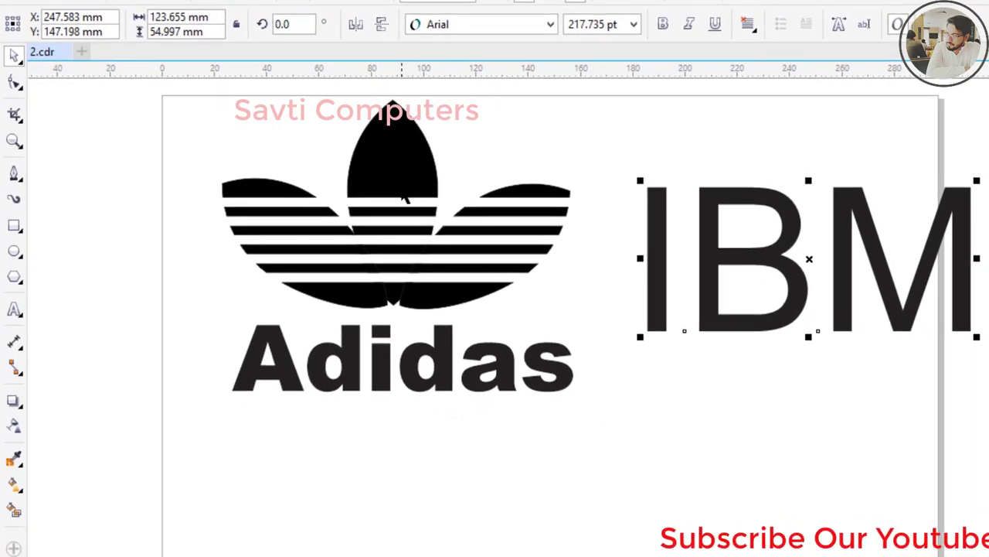
Move the leaf logo, the "Adidas" text and the "IBM" text to the left, keeping "Adidas" beneath the leaves.
drag(420, 195, 282, 202)
click(353, 337)
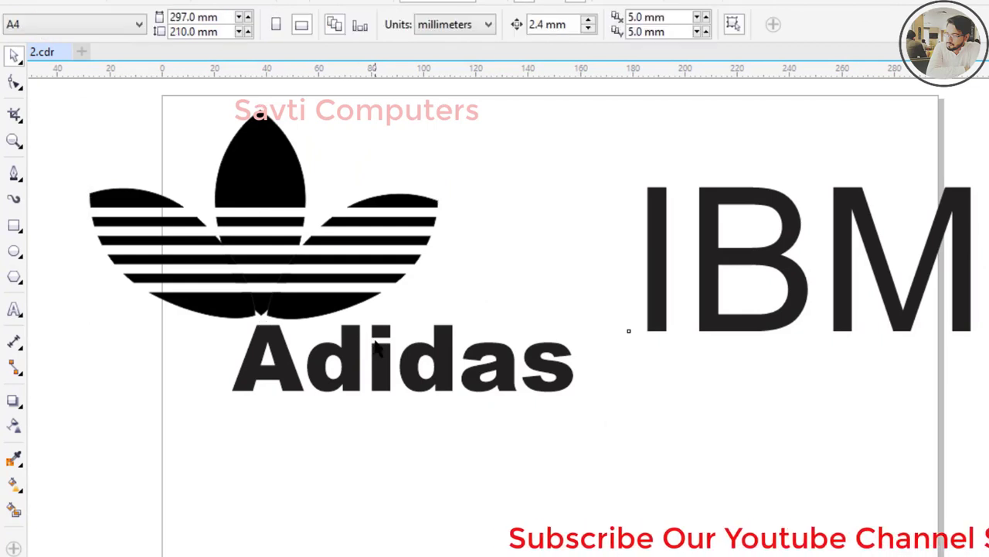
drag(376, 357, 251, 359)
drag(706, 260, 592, 232)
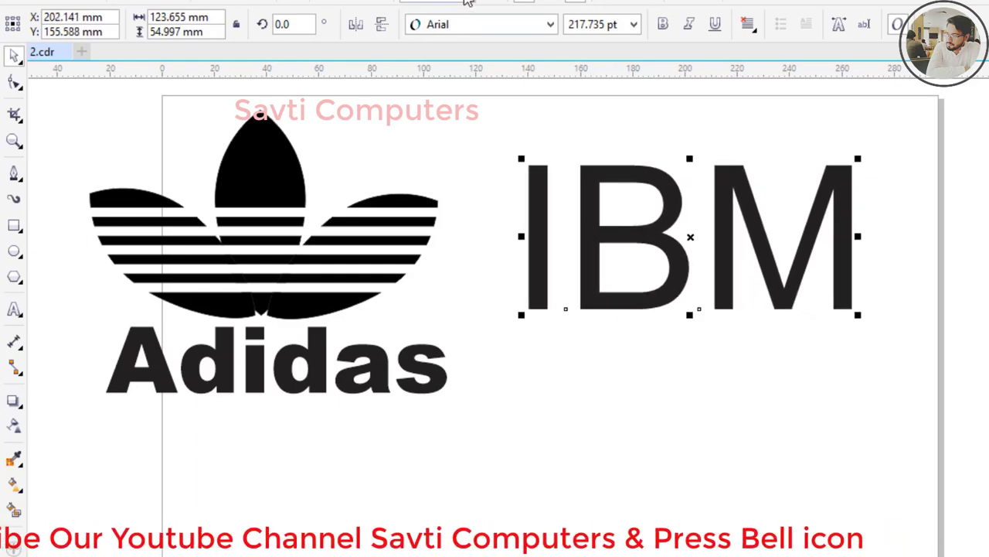
Set the "IBM" text to Arial Black and enlarge it to about 238 pt.
click(549, 28)
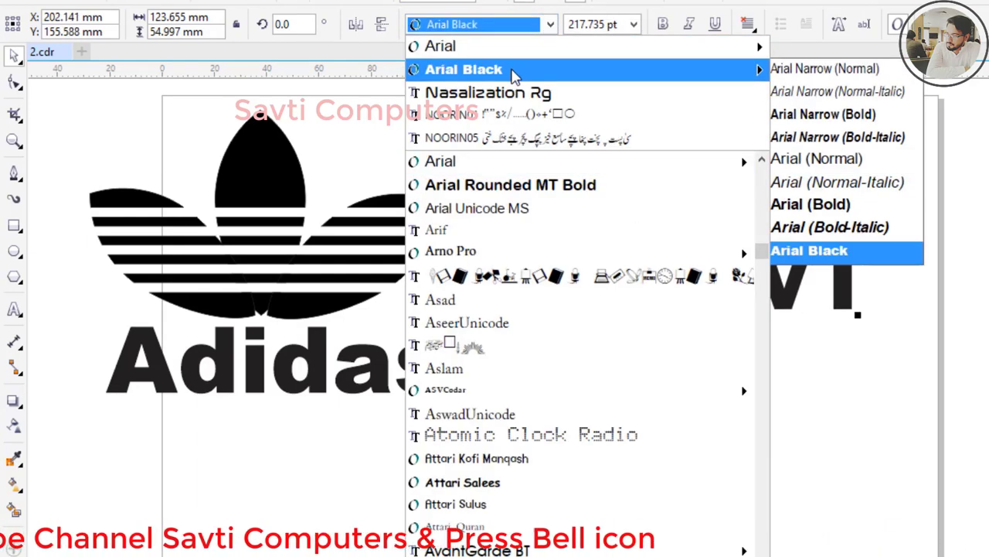
click(514, 73)
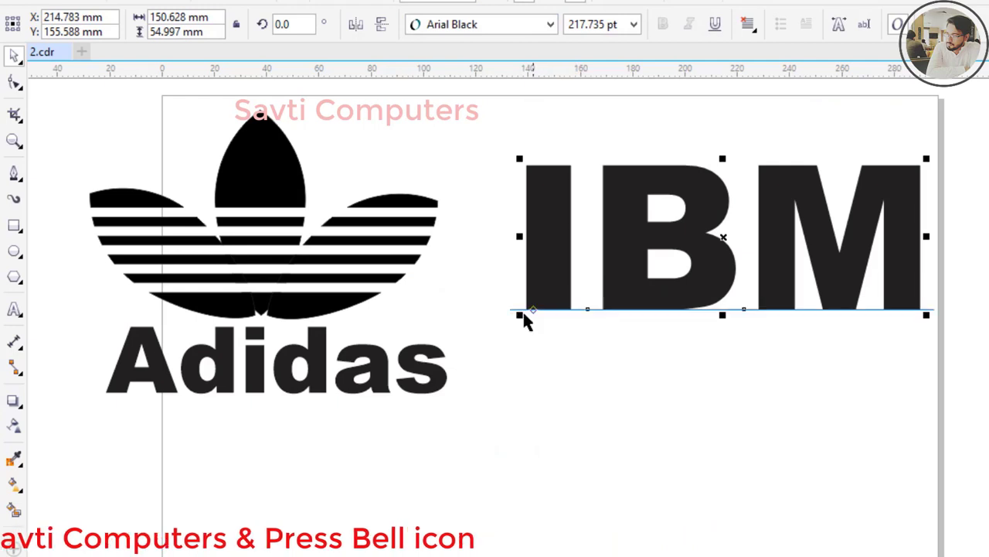
drag(518, 313, 481, 360)
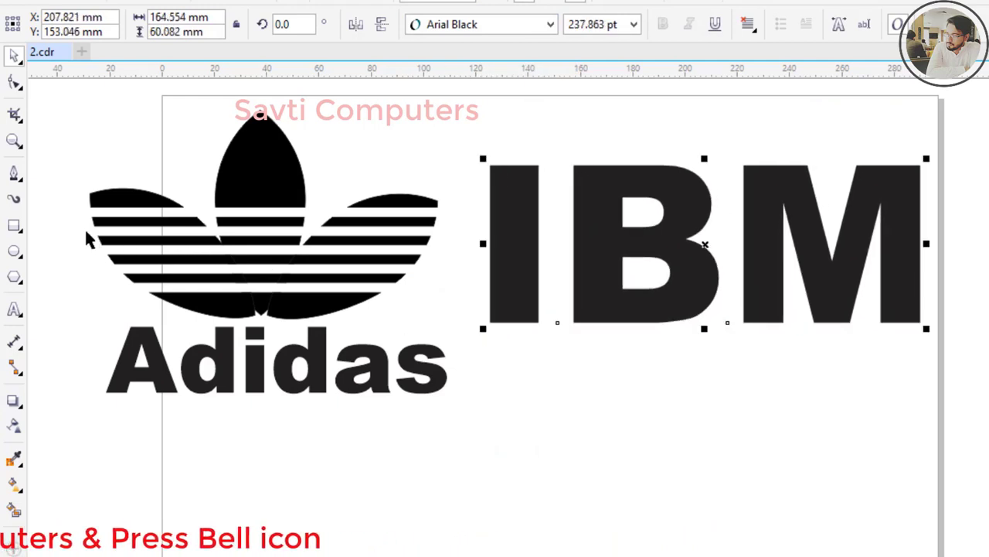
Draw a horizontal bar about 181 × 4 mm across the upper "IBM" letters and duplicate it downward six times at equal spacing.
click(15, 225)
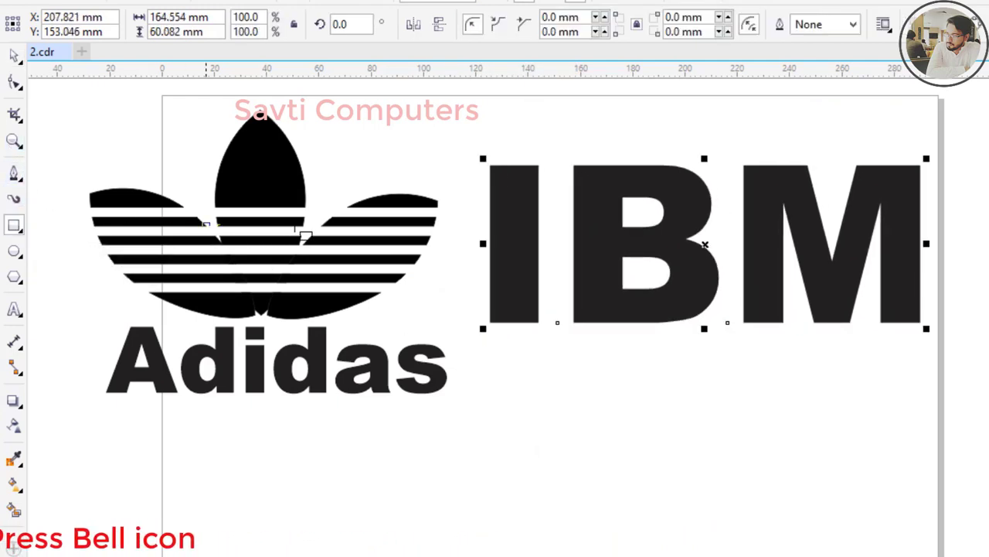
mouse_move(479, 217)
mouse_down()
mouse_move(762, 176)
mouse_move(940, 189)
mouse_up()
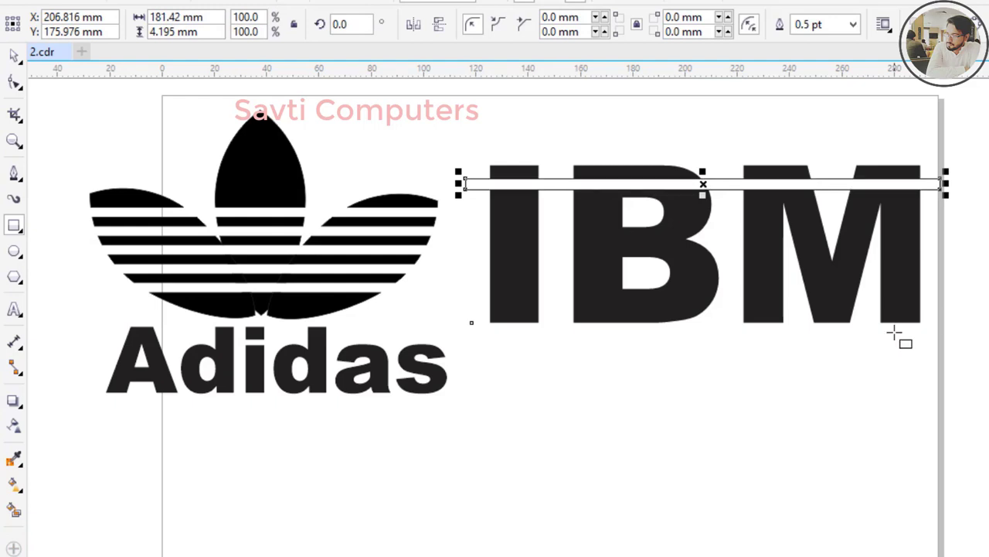
key(ctrl+d)
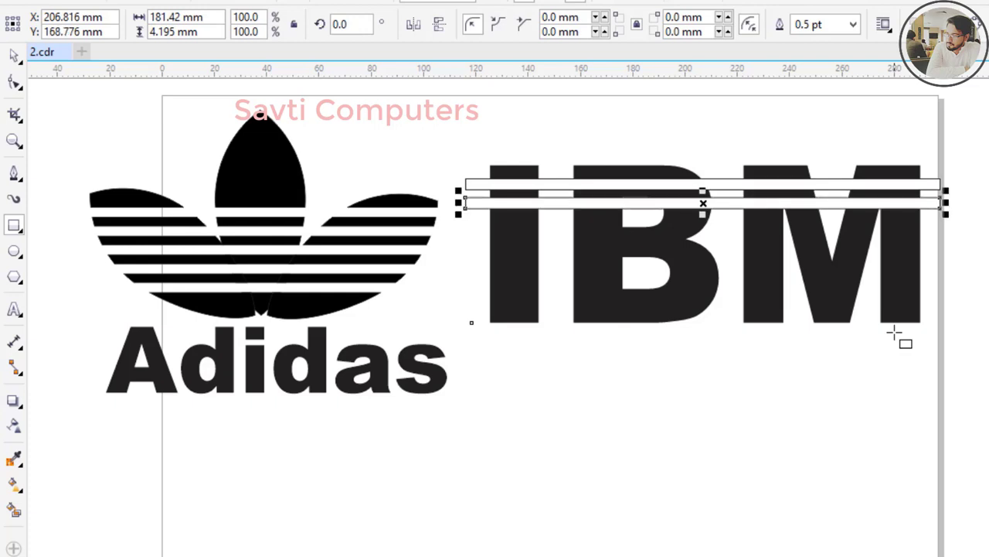
key(ctrl+d)
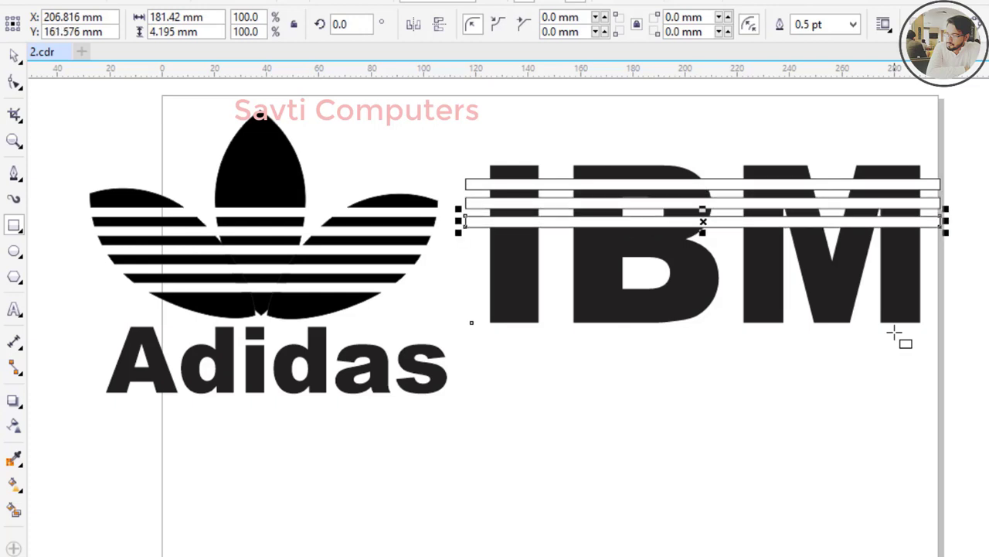
key(ctrl+d)
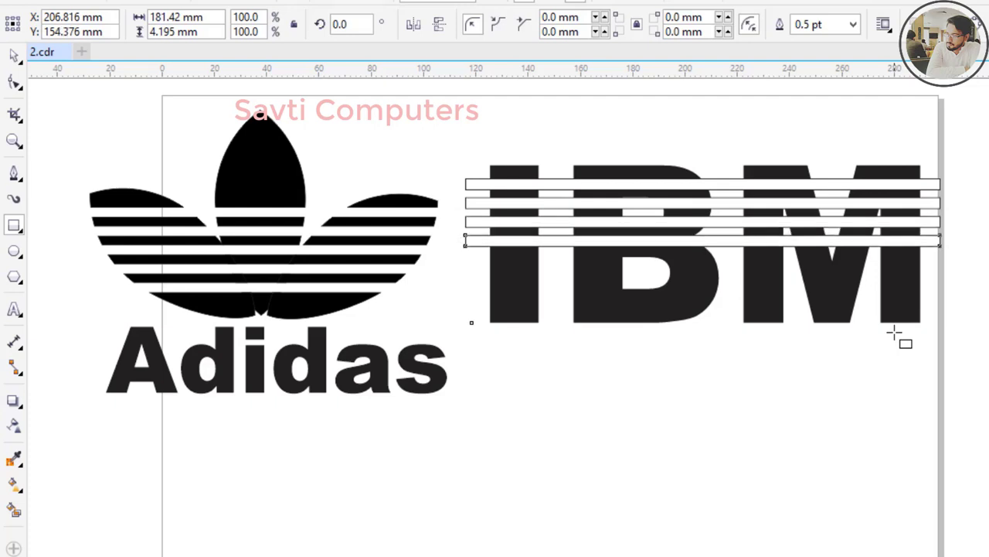
key(ctrl+d)
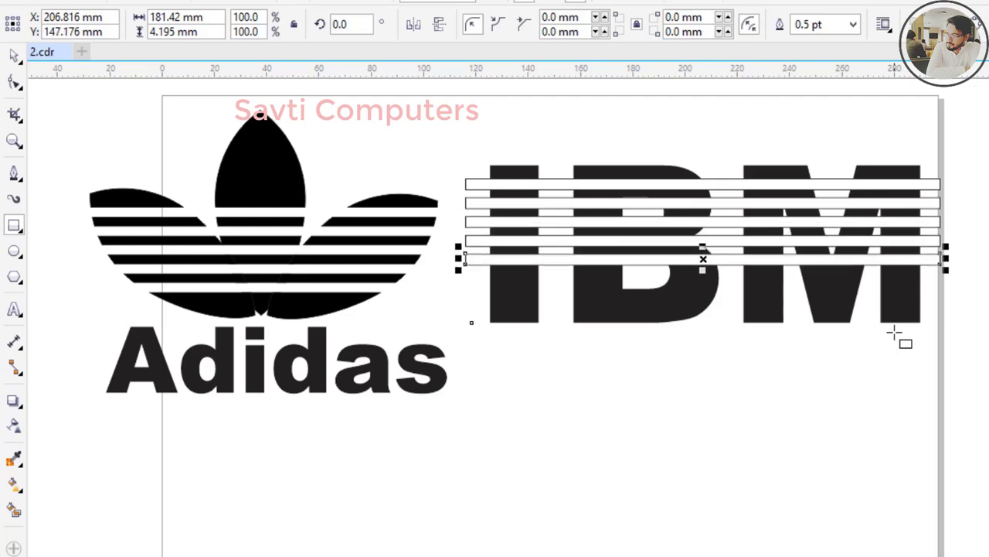
key(ctrl+d)
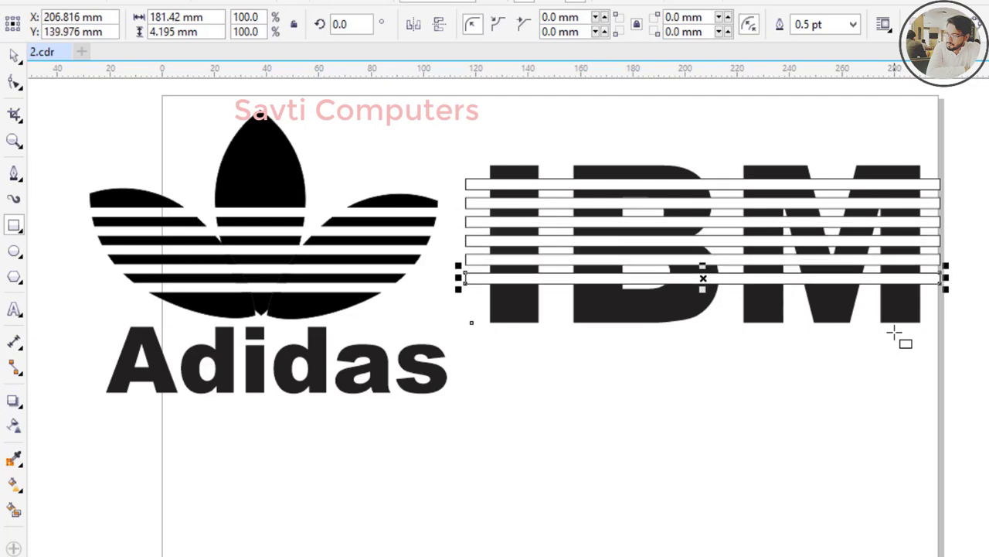
key(ctrl+d)
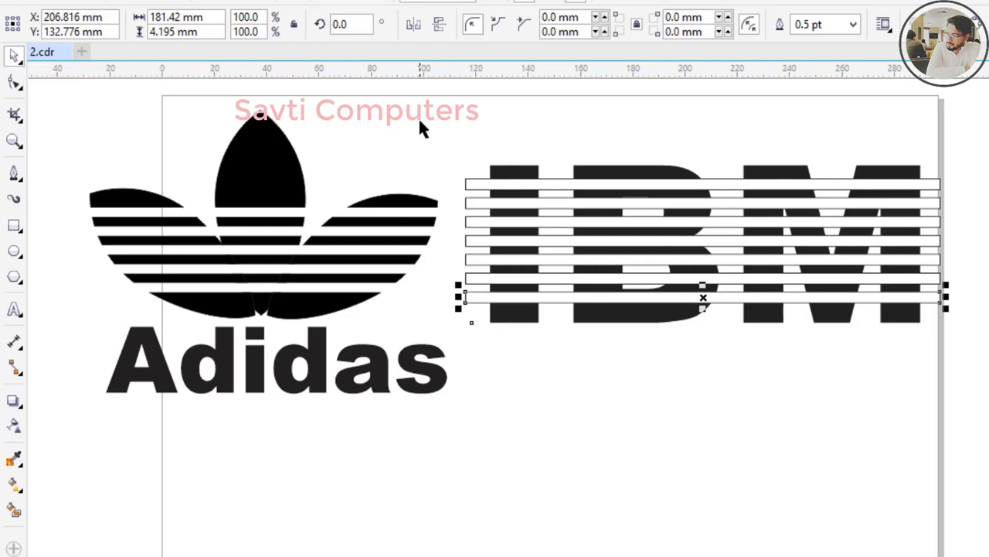
Try removing the outlines from the "IBM" text and all seven bars, and undo the change.
click(453, 145)
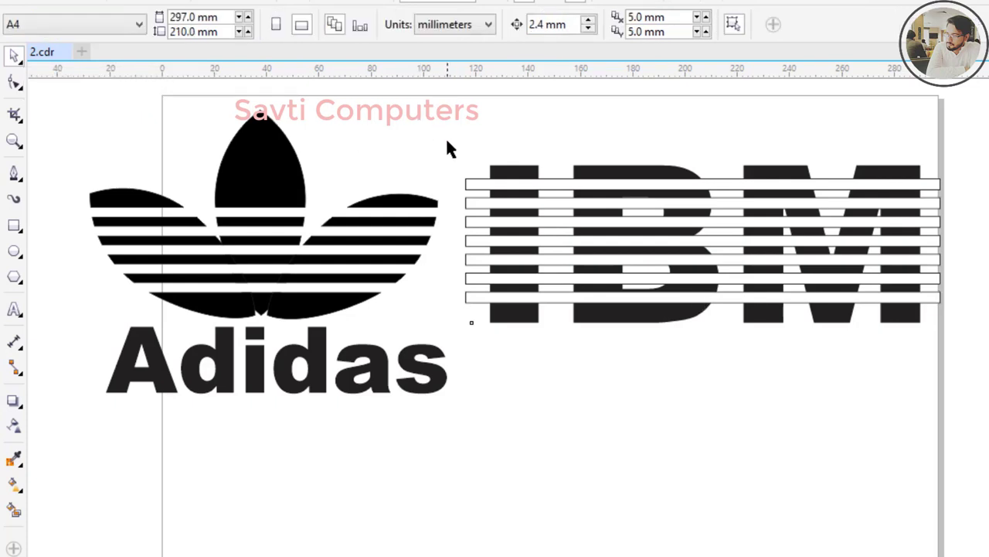
drag(442, 149, 987, 352)
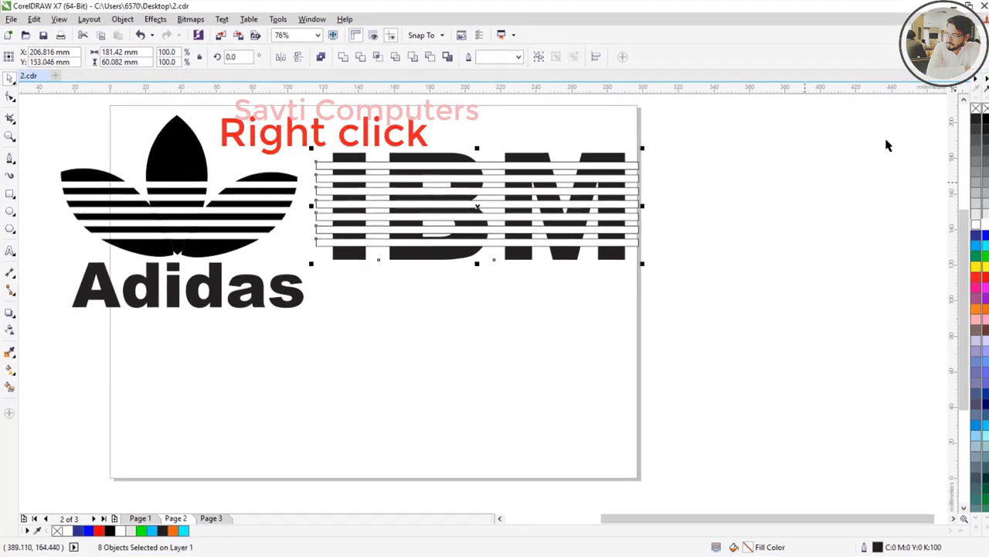
right_click(984, 108)
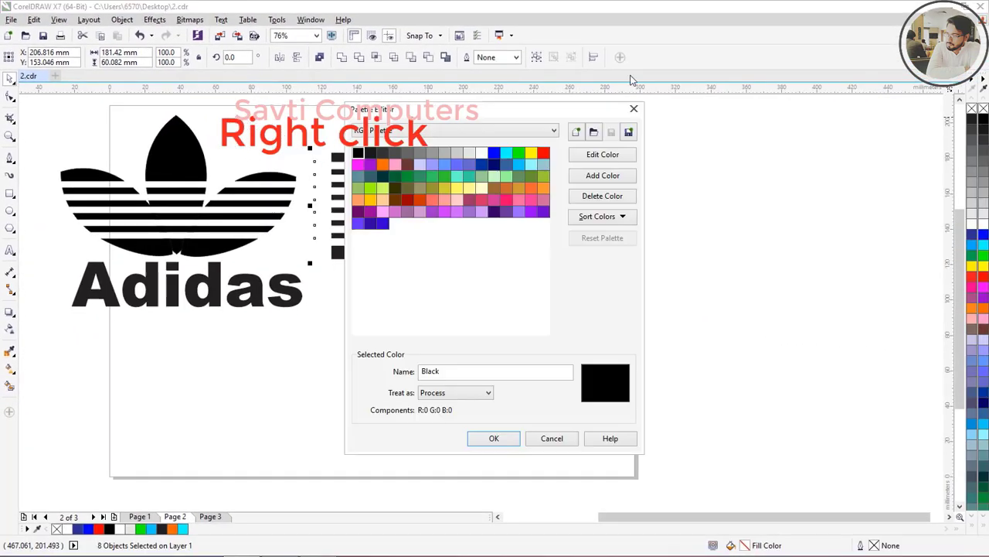
click(637, 105)
click(756, 170)
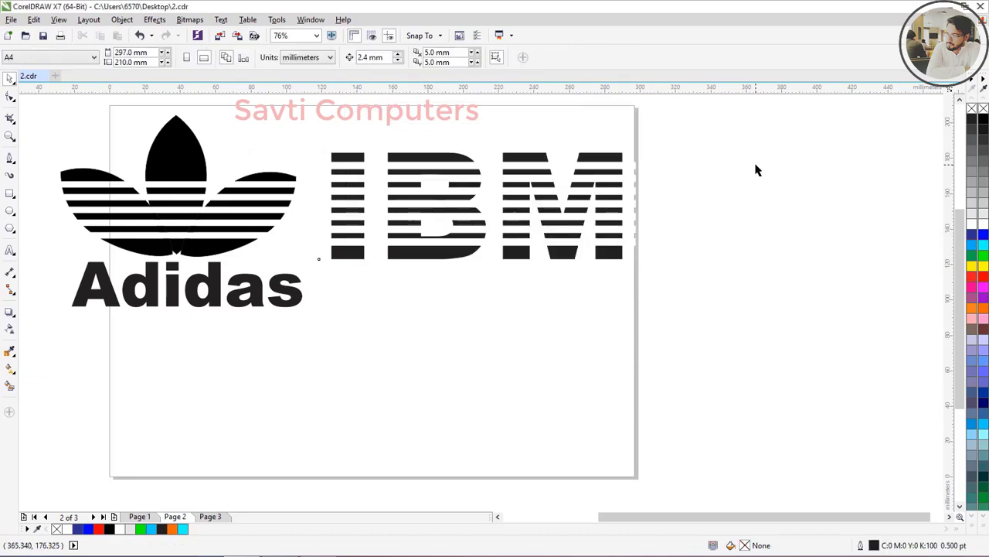
click(317, 163)
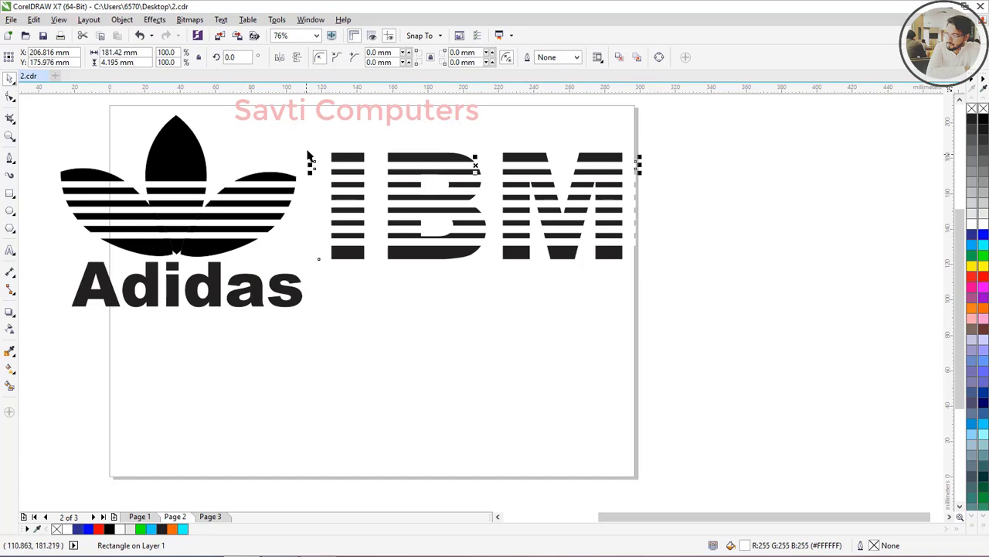
key(ctrl+z)
click(320, 242)
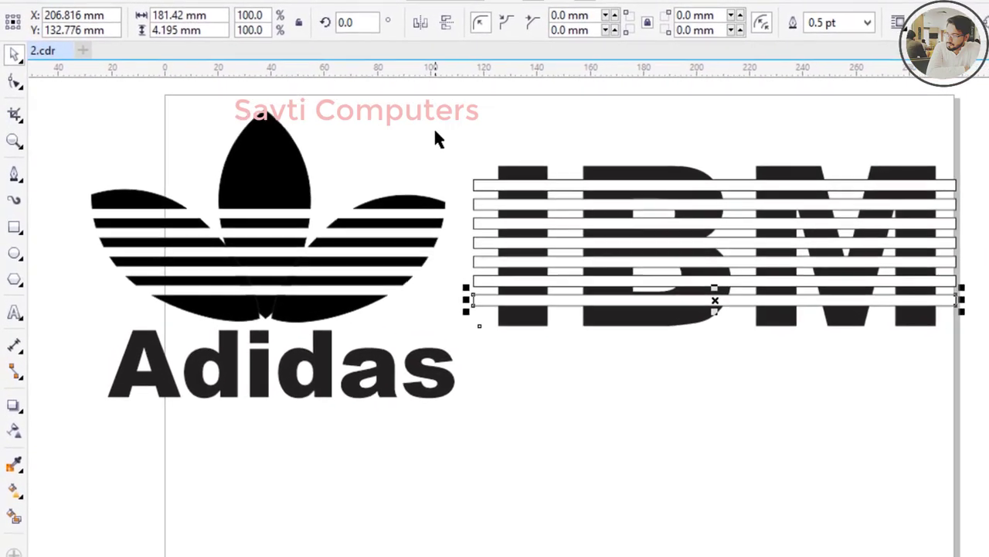
Trim the "IBM" text with all seven horizontal bars.
drag(435, 138, 980, 334)
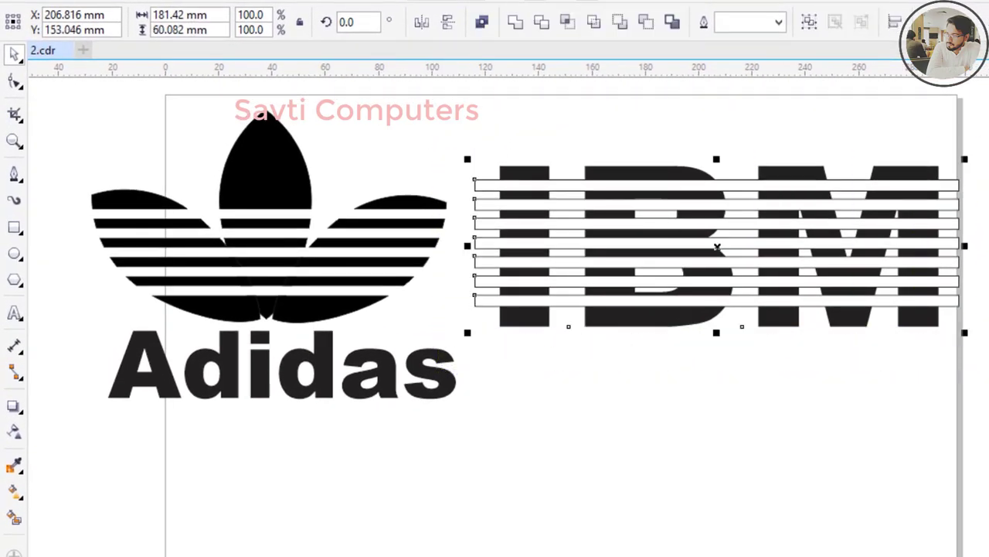
click(541, 26)
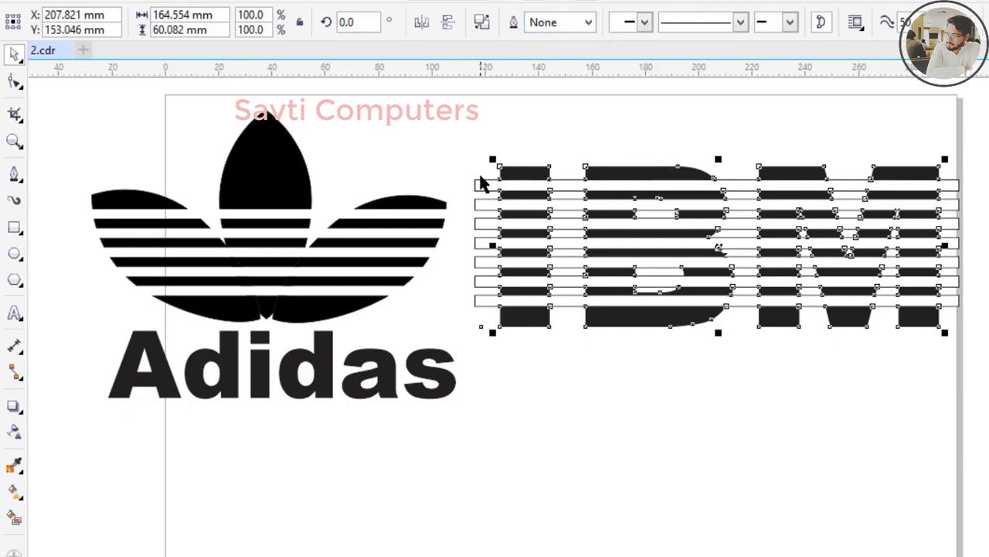
click(449, 170)
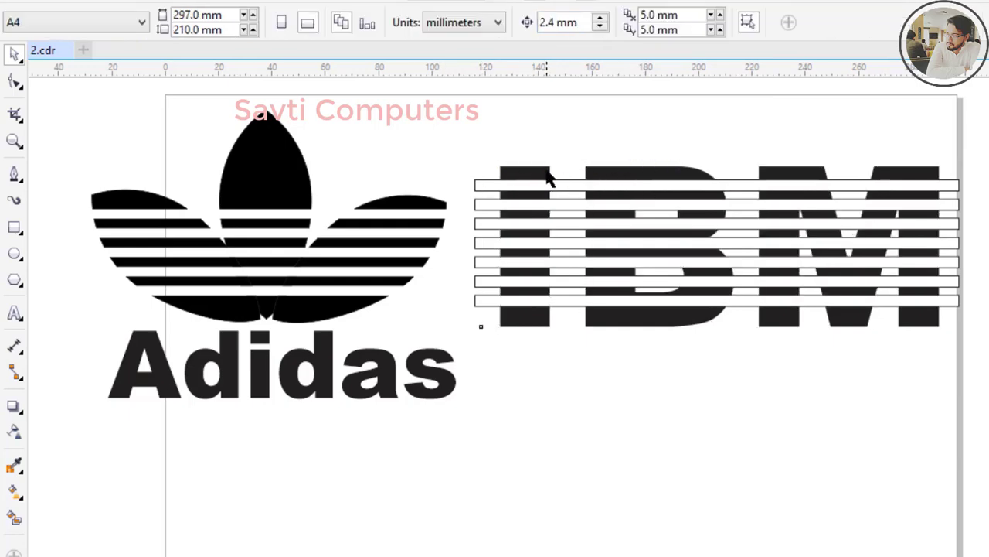
Separate the striped "IBM" lettering from its trimming bars, moving the bars well below the lettering.
drag(550, 173, 524, 109)
drag(517, 301, 505, 555)
drag(595, 114, 597, 161)
click(716, 388)
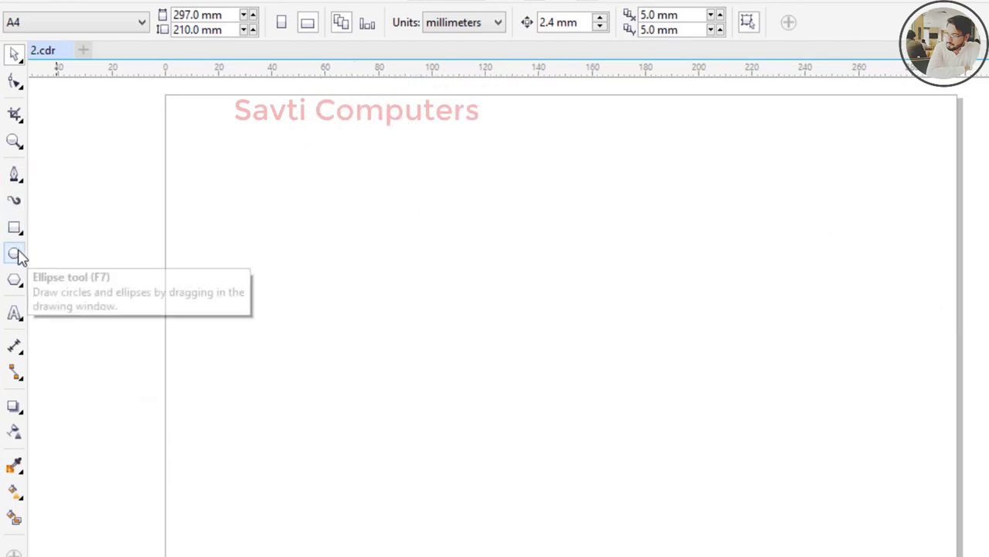
Draw an ellipse about 90 × 86 mm on the blank page and convert it to a pie covering roughly its upper half.
click(14, 253)
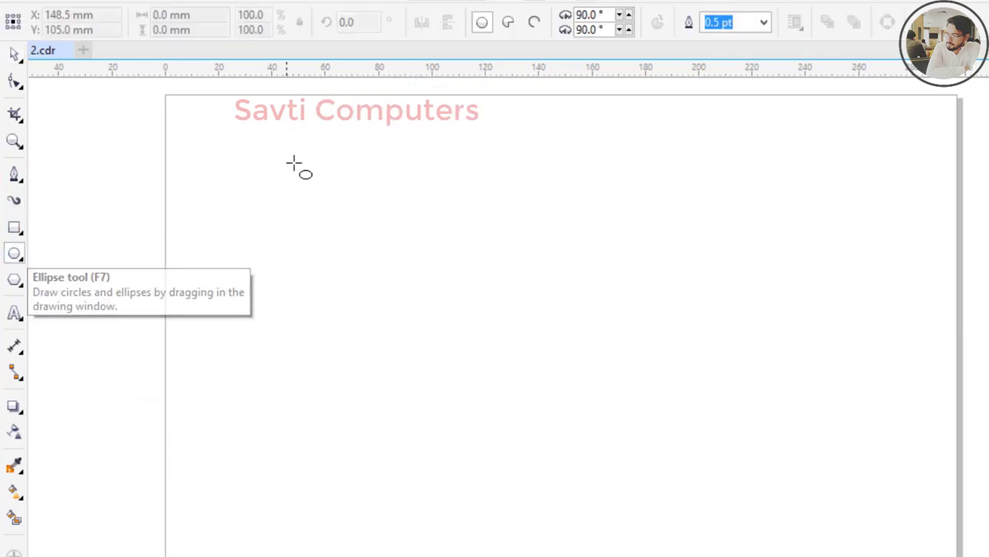
drag(226, 161, 468, 395)
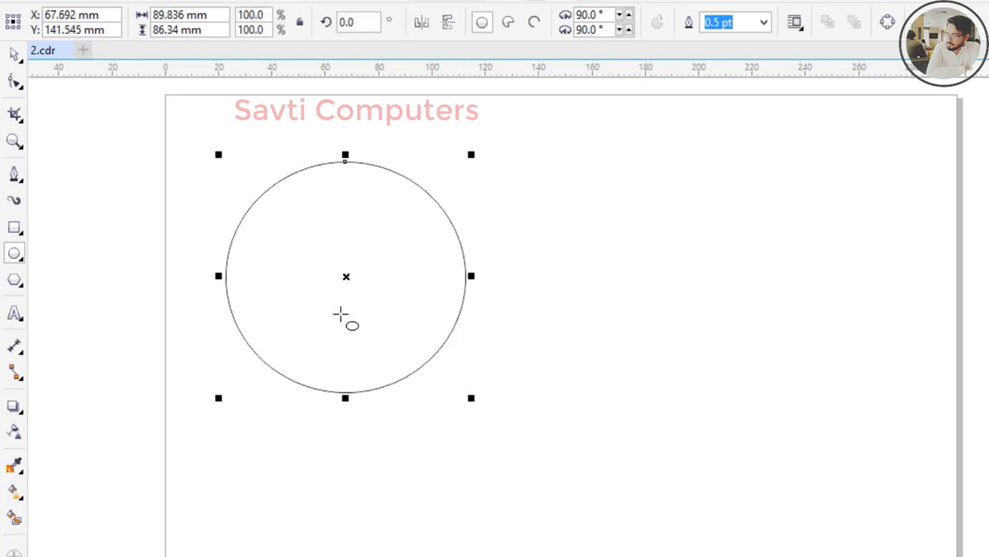
click(16, 57)
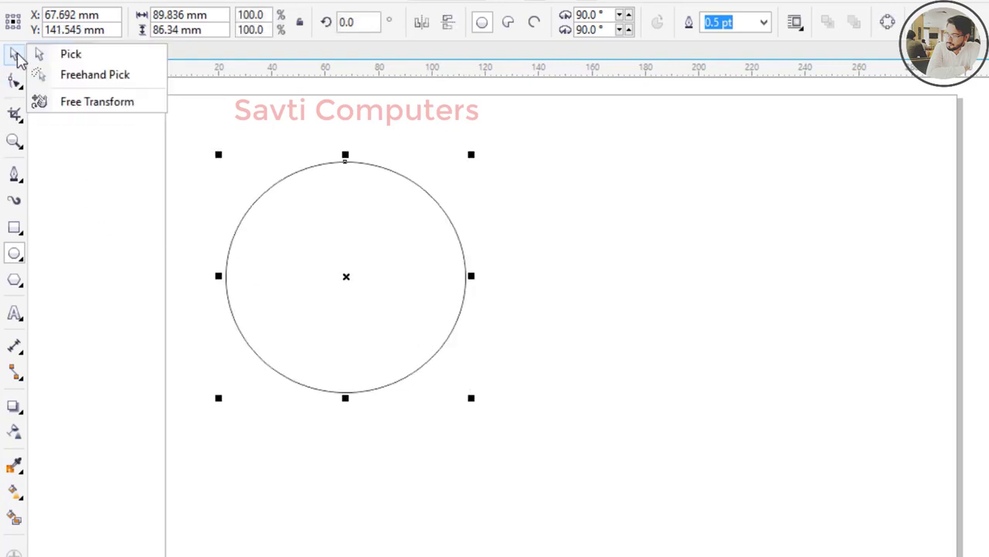
click(70, 54)
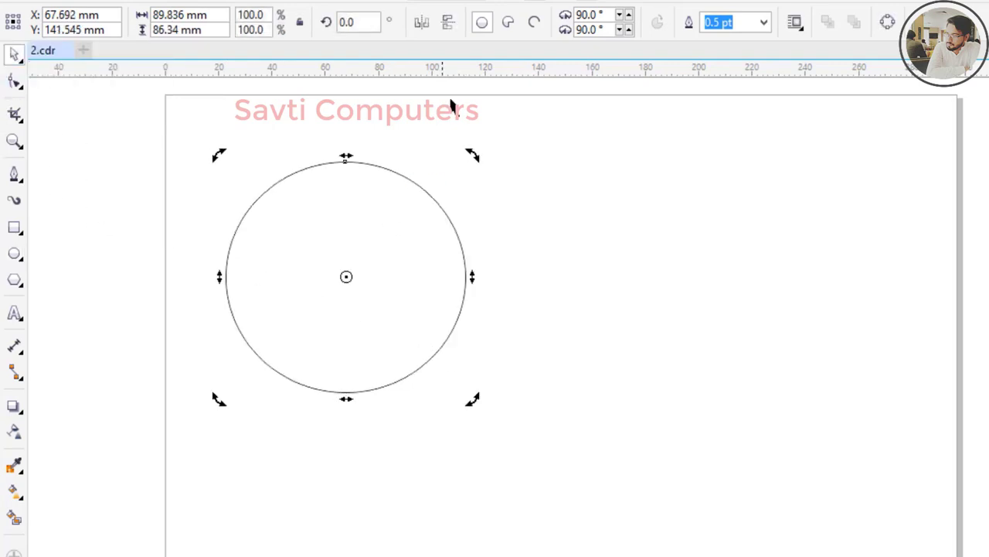
click(507, 25)
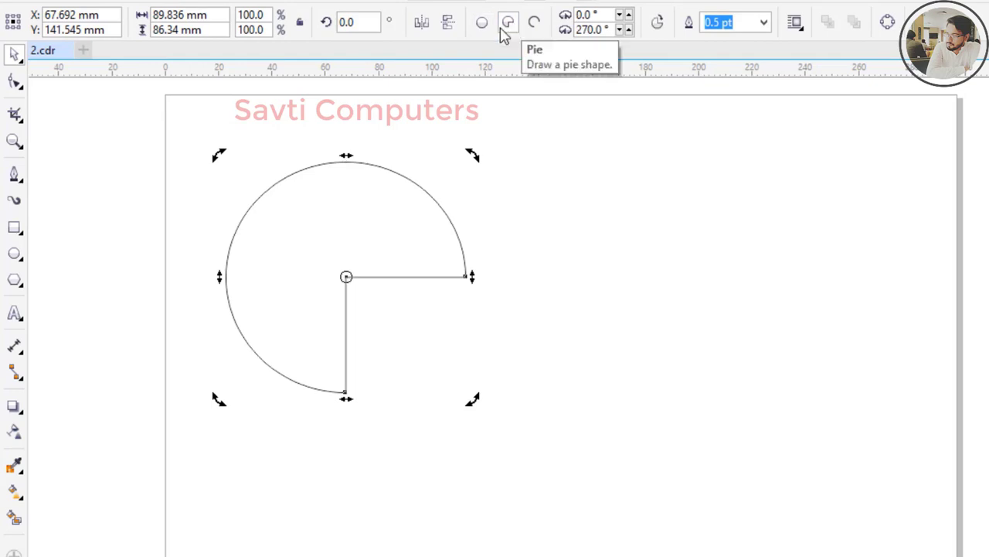
click(15, 83)
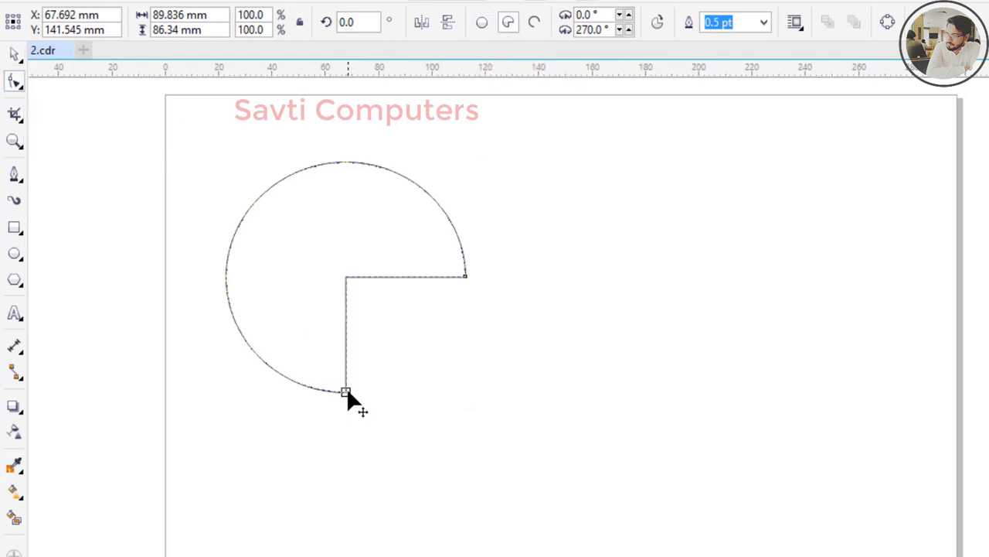
drag(346, 392, 274, 275)
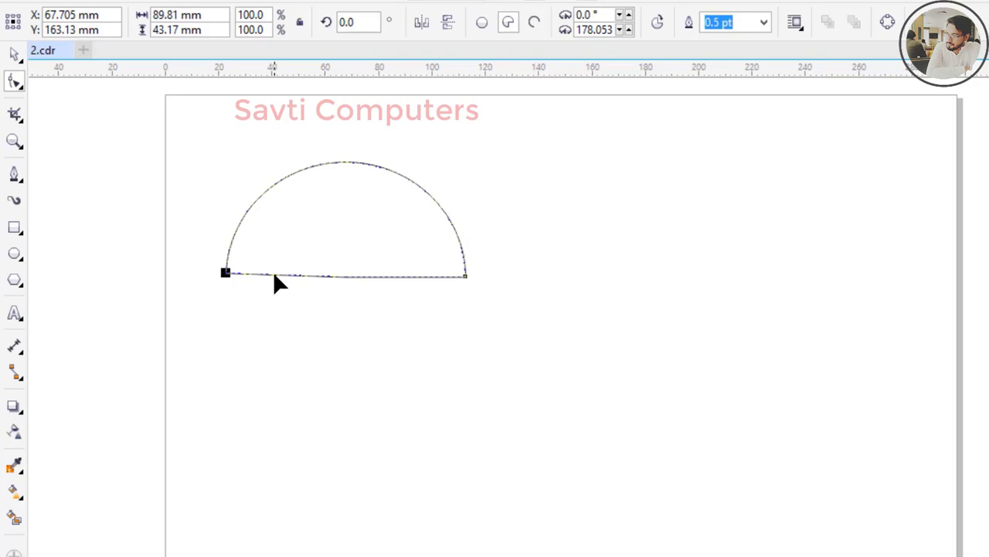
Place a horizontal guideline along the flat base of the half circle, level with the pie's centre.
click(15, 55)
click(791, 461)
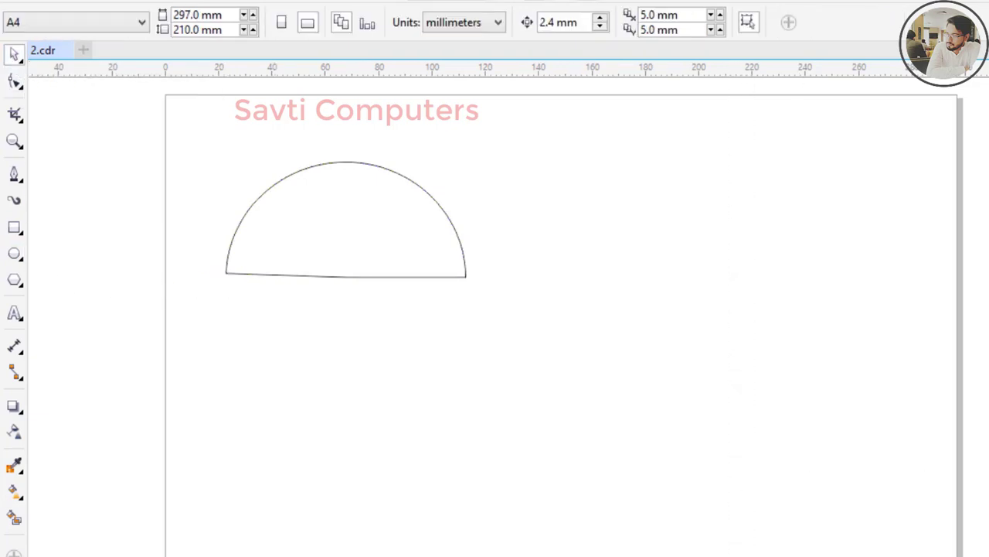
click(237, 212)
drag(359, 75, 341, 276)
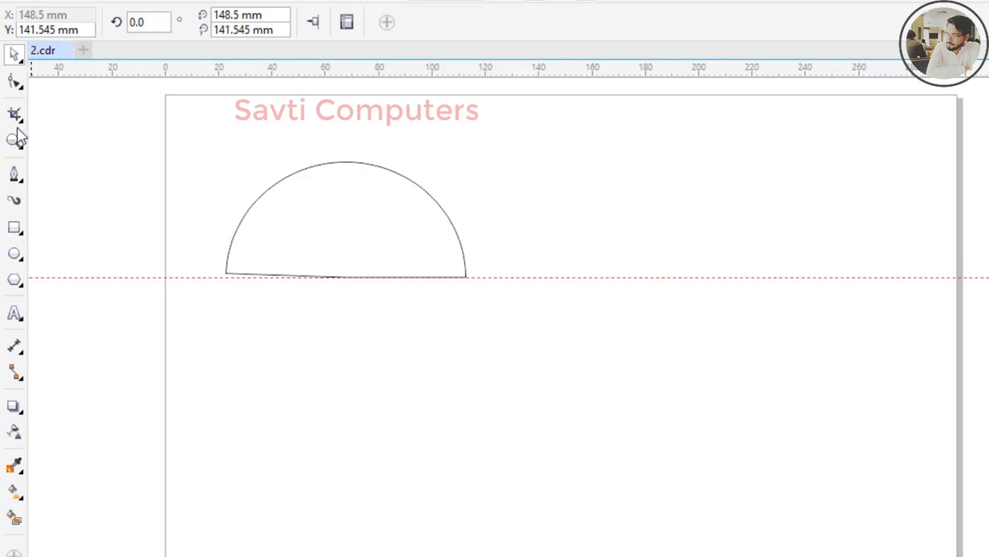
Move the half circle's left end node down onto the guideline so its base is straight.
click(14, 81)
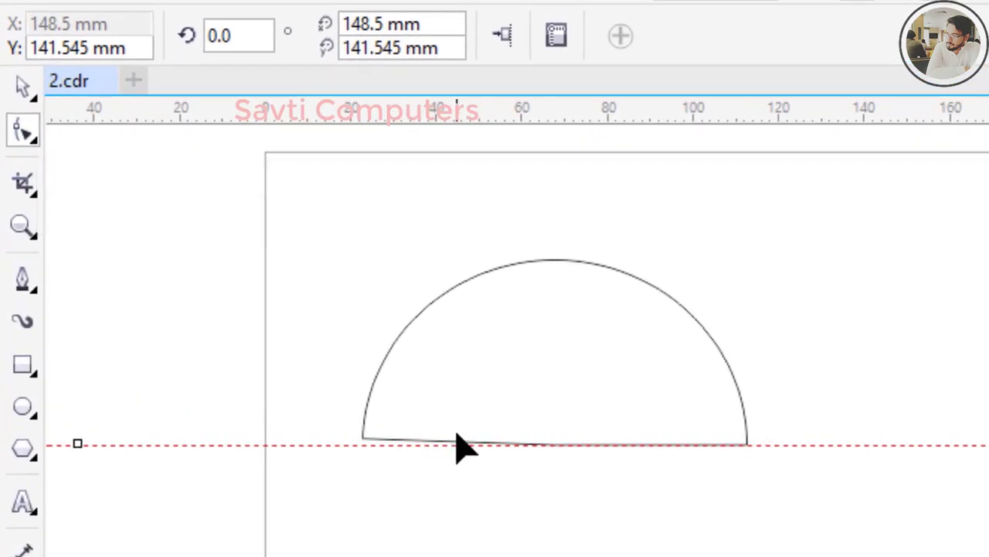
click(456, 446)
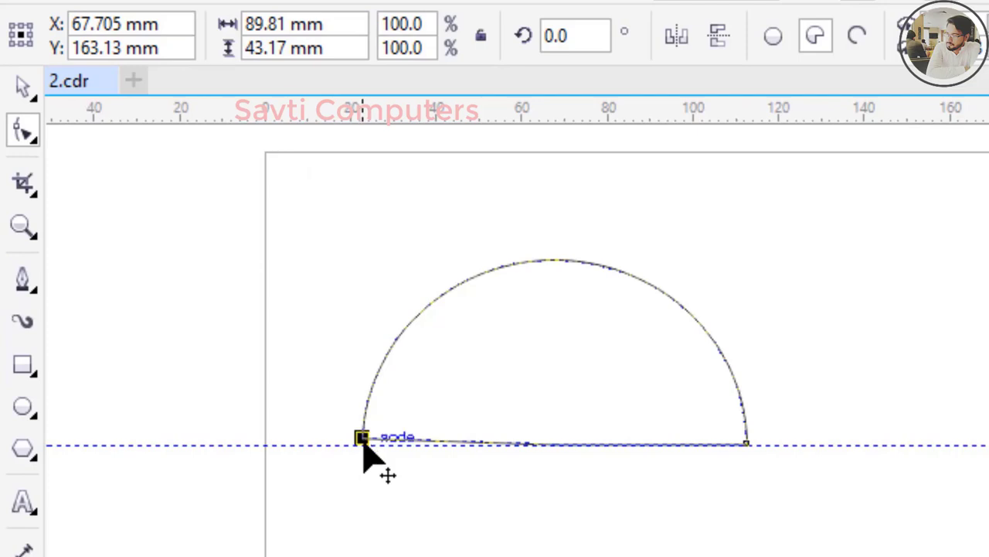
drag(363, 453, 363, 447)
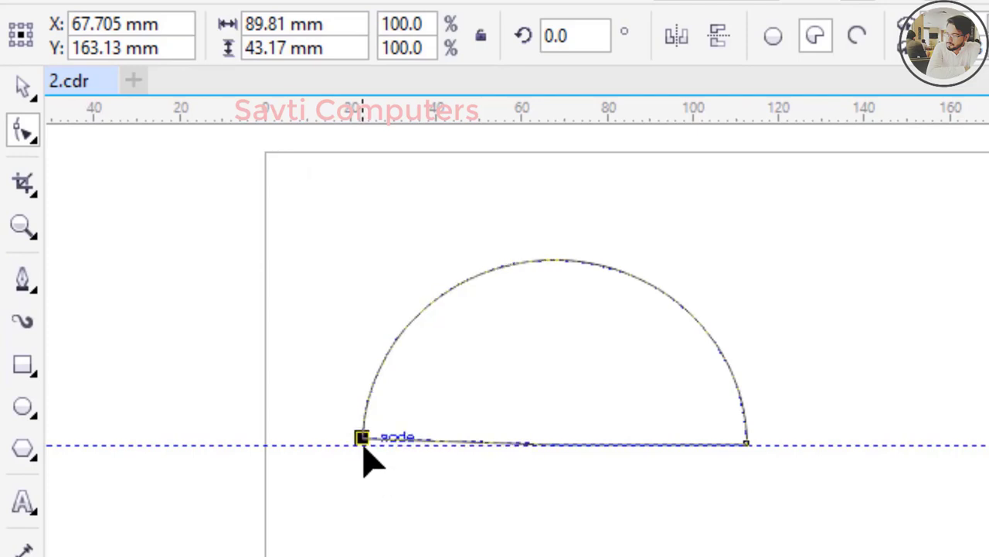
click(21, 226)
drag(299, 387, 393, 455)
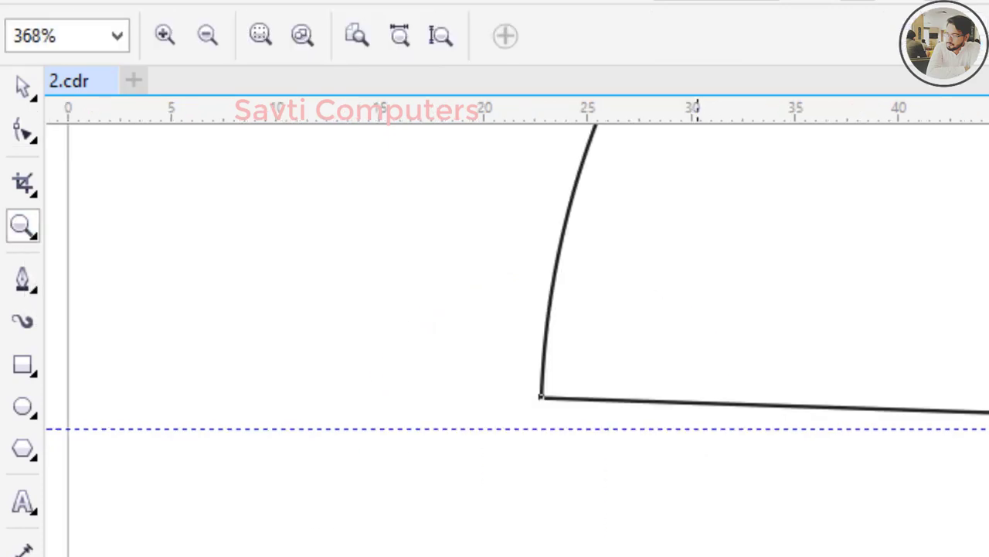
click(33, 138)
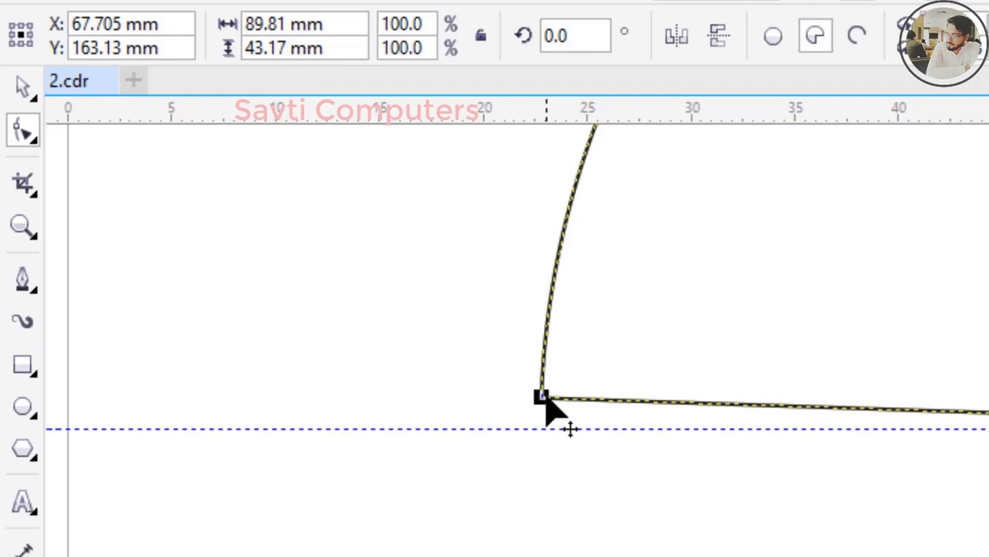
drag(544, 398, 549, 429)
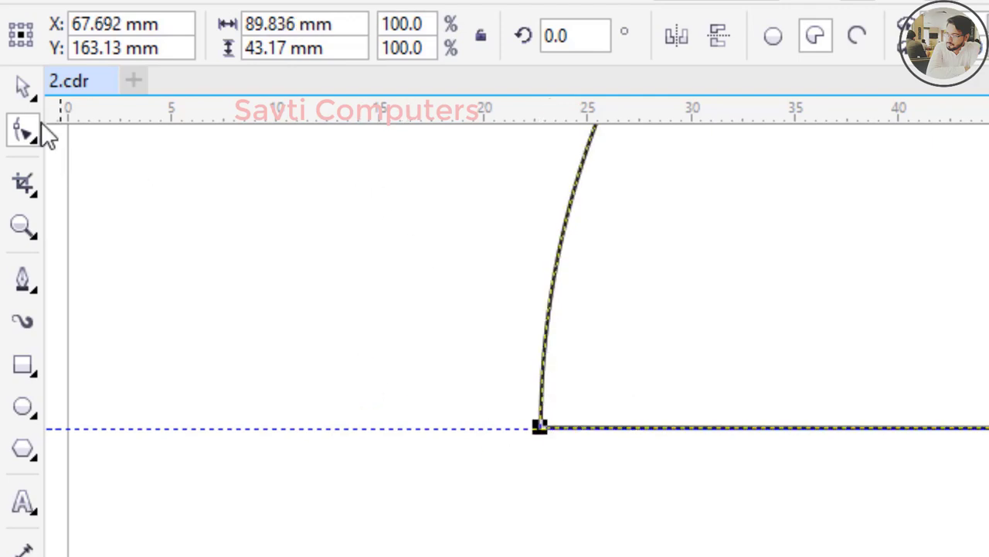
click(29, 216)
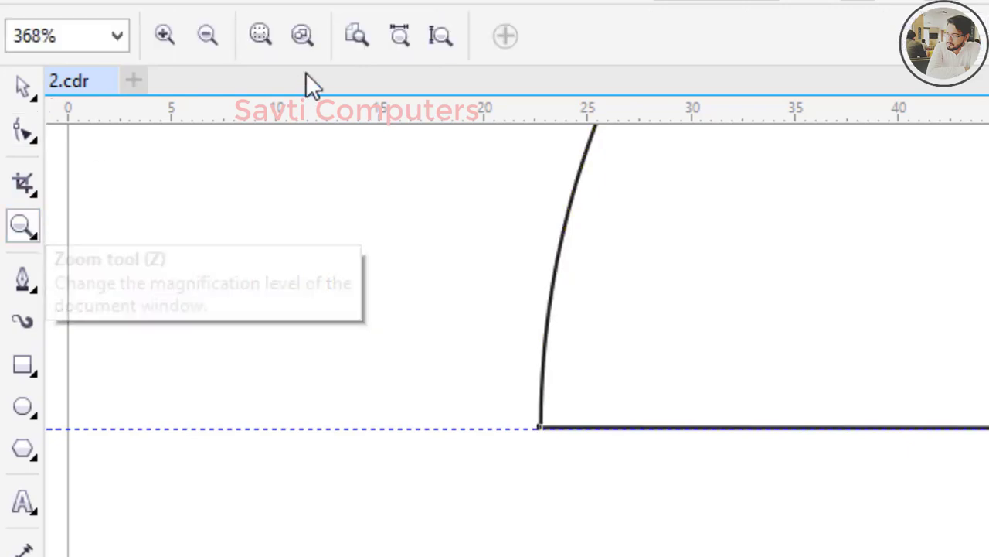
click(195, 35)
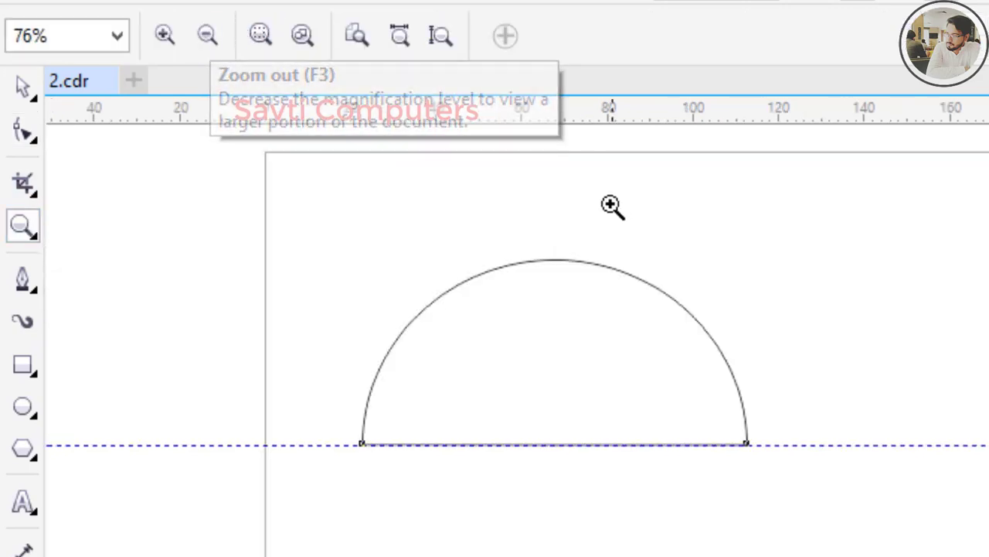
Delete the horizontal guideline running along the half circle's flat base.
click(21, 89)
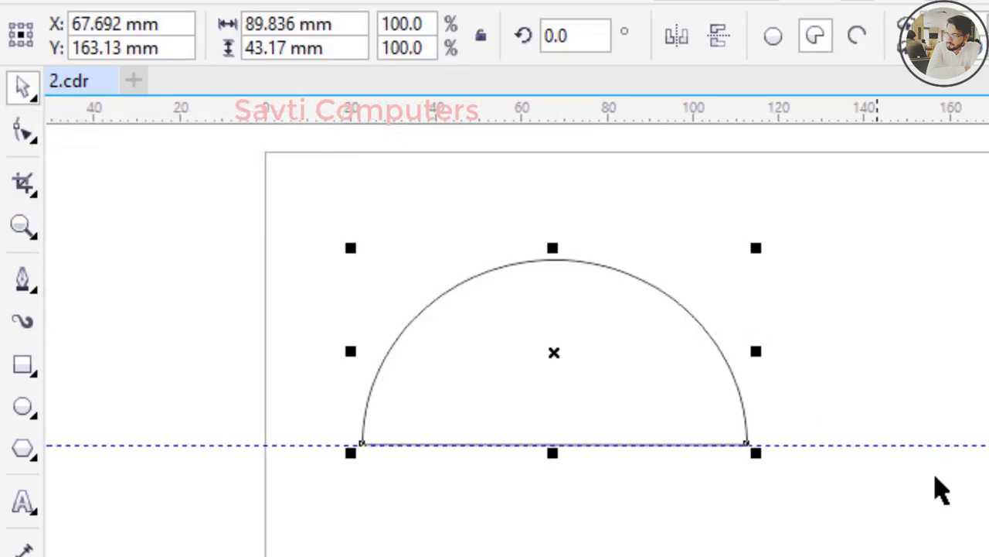
click(941, 443)
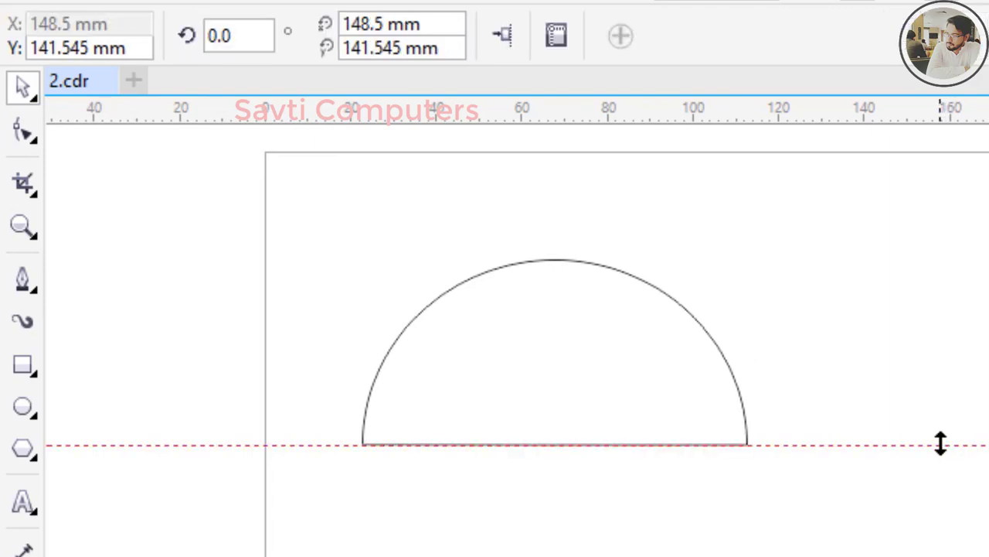
key(Delete)
Convert the half circle to curves and change its straight base segment from a line to a curve.
click(605, 410)
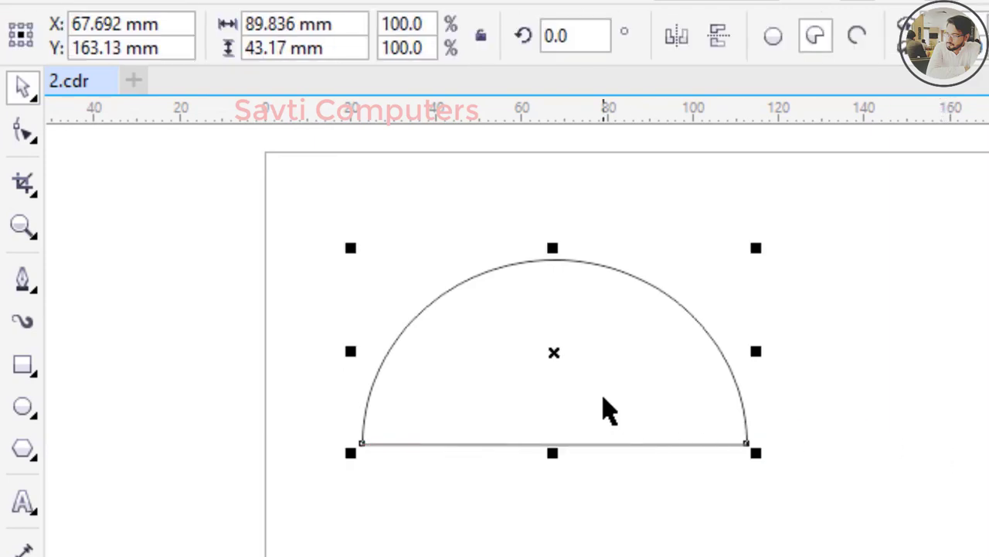
key(ctrl+q)
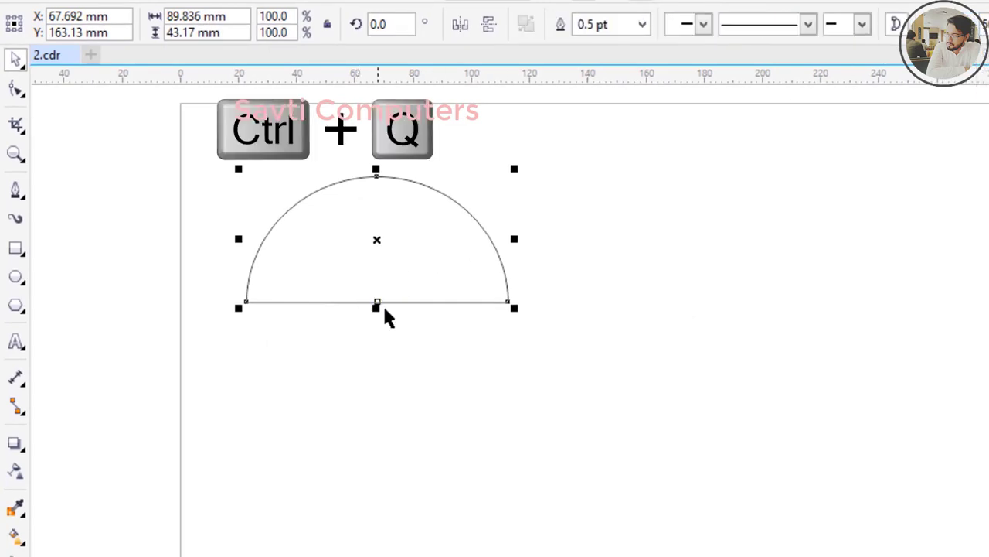
click(17, 88)
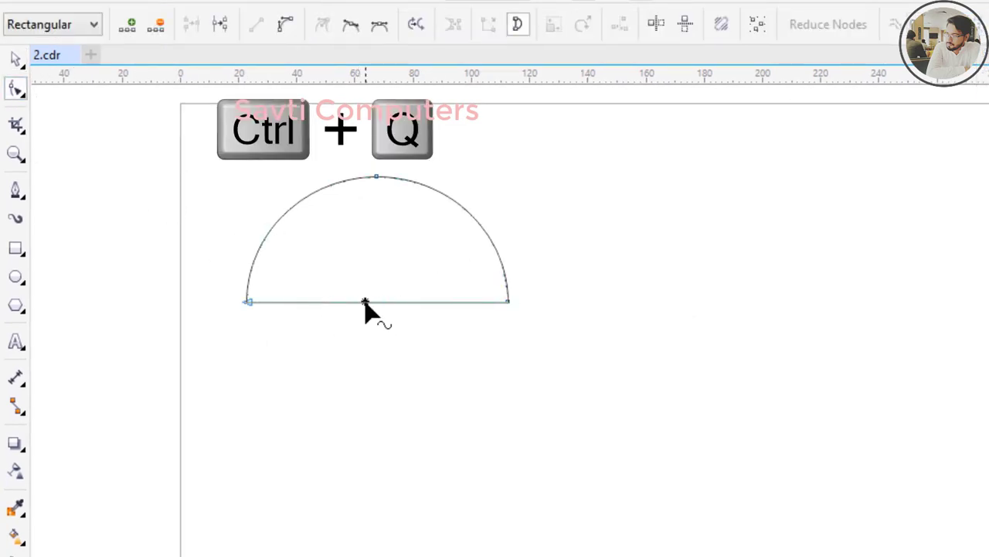
click(365, 301)
click(280, 33)
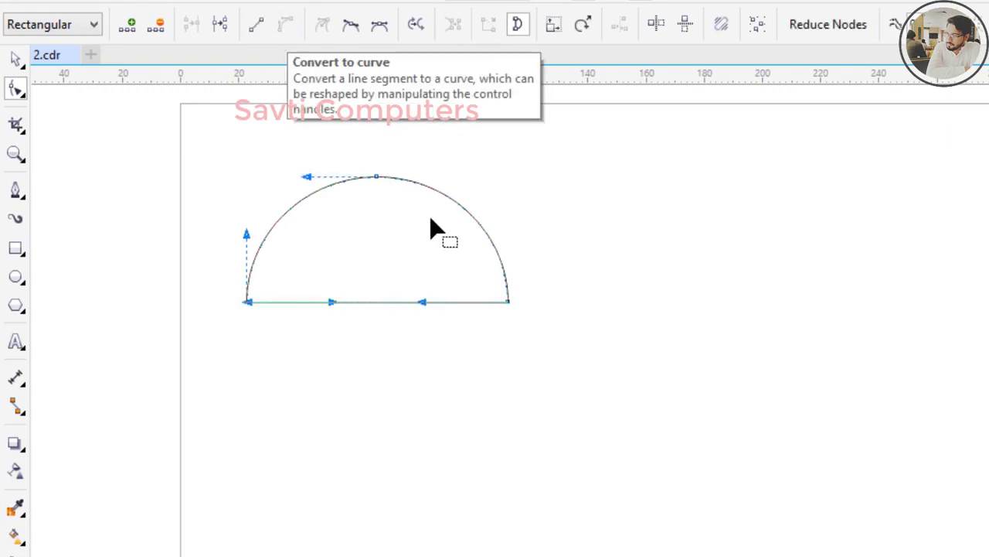
Bend the half circle's base into a gentle S-wave, pulling its right control handle up and its left control handle down.
drag(423, 303, 414, 256)
drag(331, 303, 330, 323)
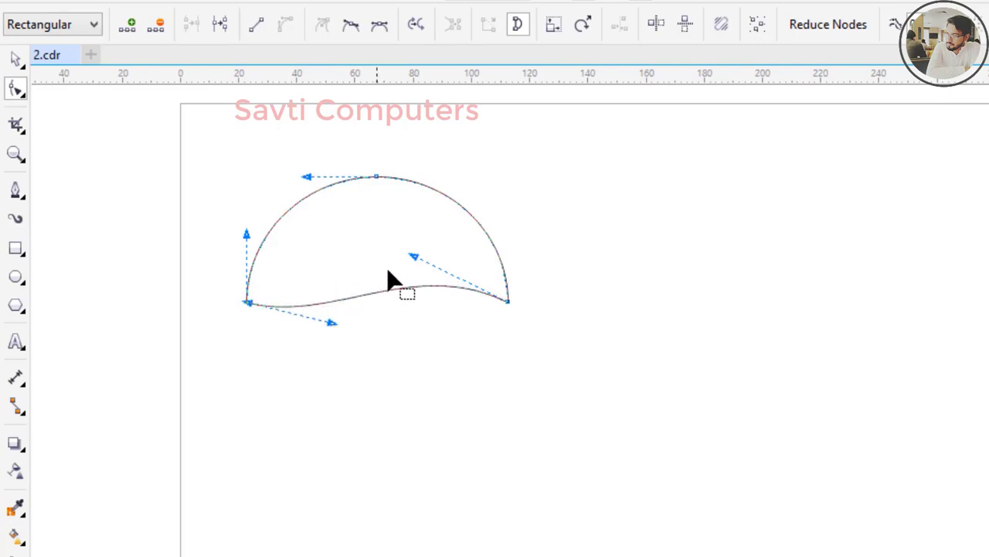
drag(413, 258, 411, 248)
mouse_move(333, 322)
mouse_down()
mouse_move(320, 305)
mouse_move(322, 329)
mouse_up()
click(457, 372)
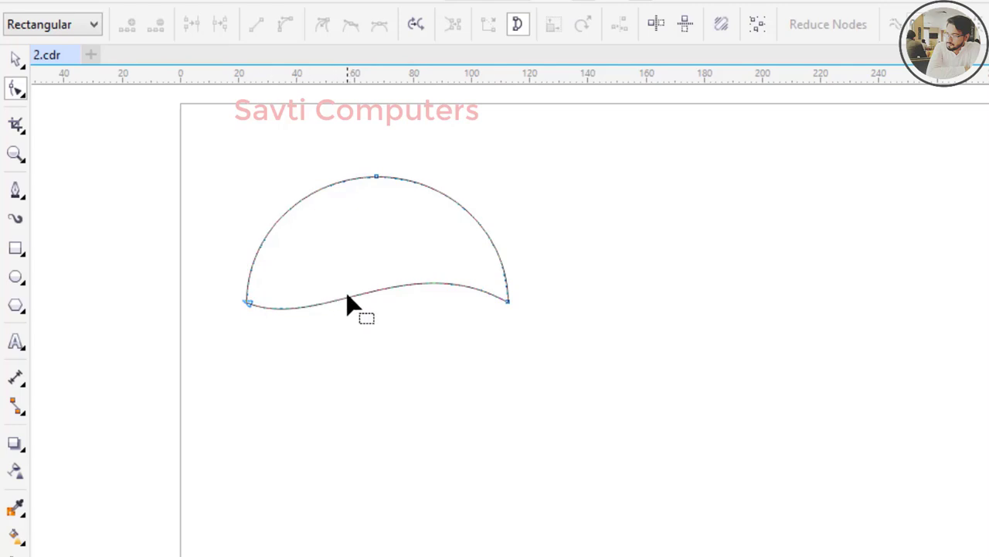
click(507, 301)
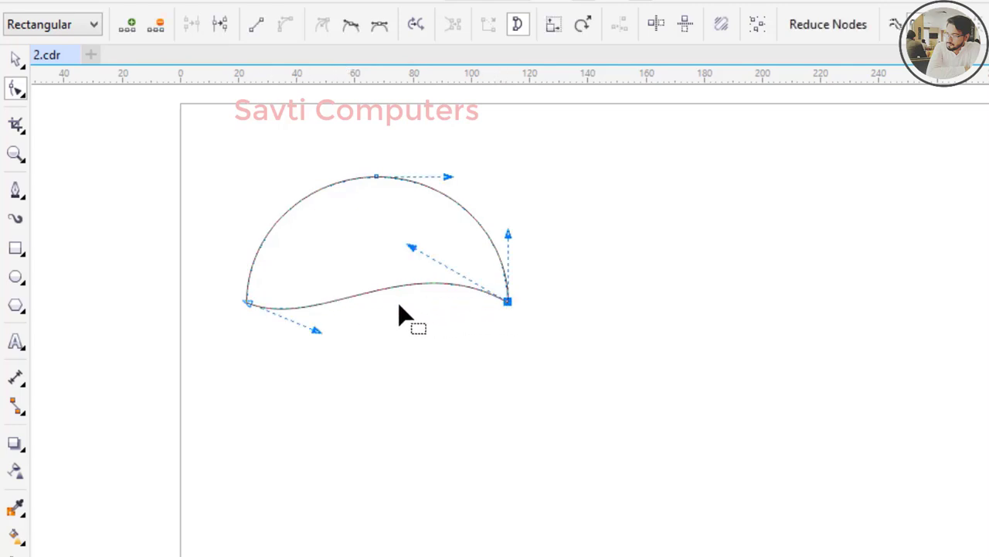
click(317, 338)
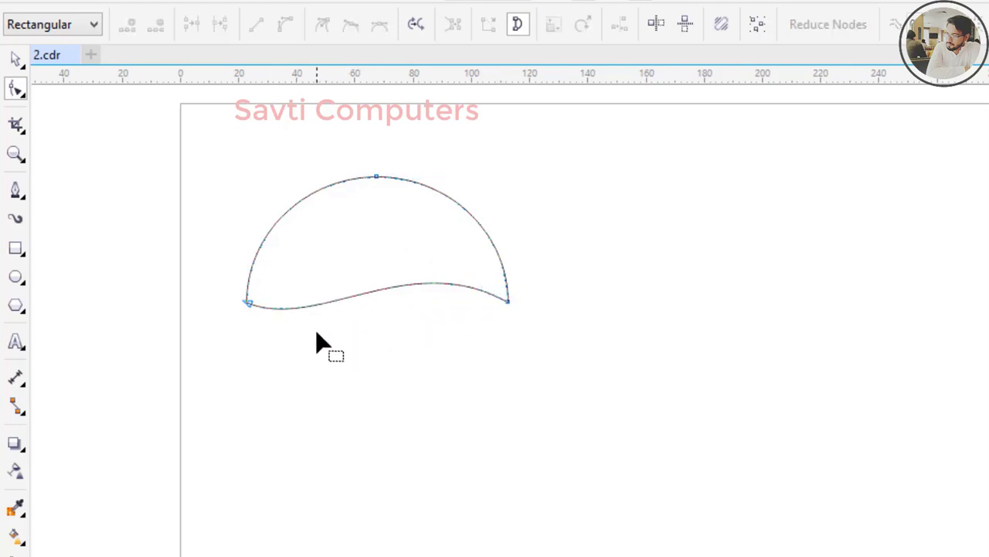
click(248, 303)
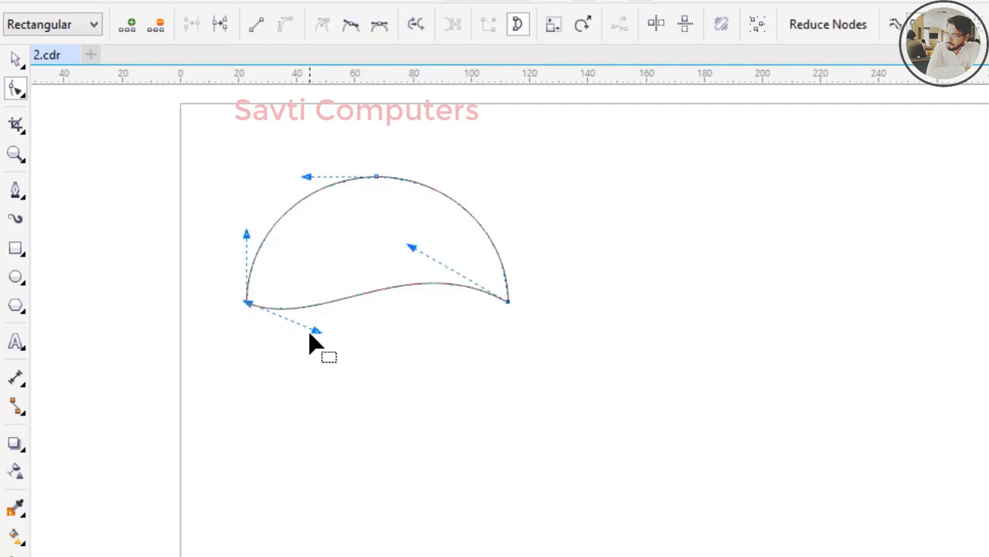
drag(316, 331, 313, 337)
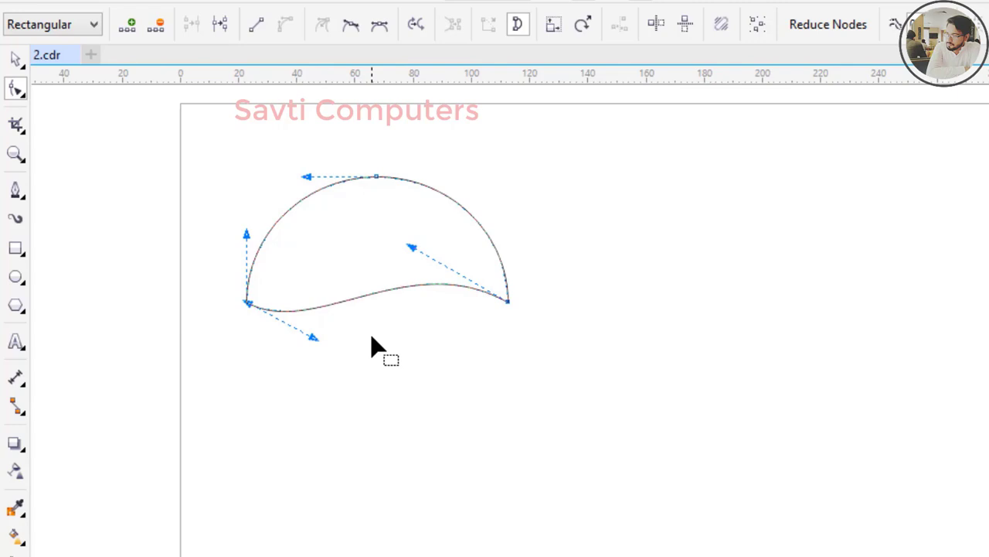
Duplicate the wavy half circle and move the copy straight down about 45.6 mm, just below the original.
click(16, 60)
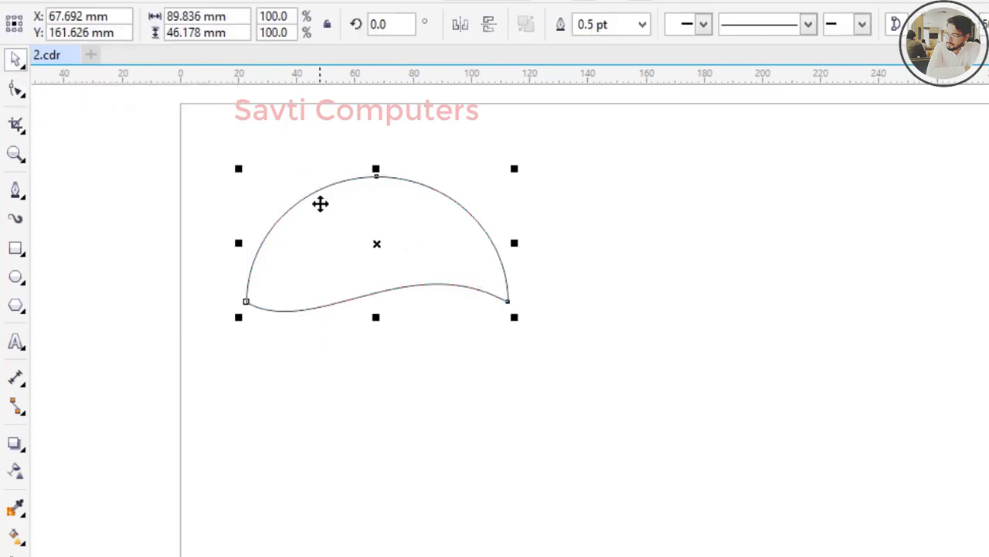
key(plus)
key(Down)
key(Down)
key(Down)
key(Down)
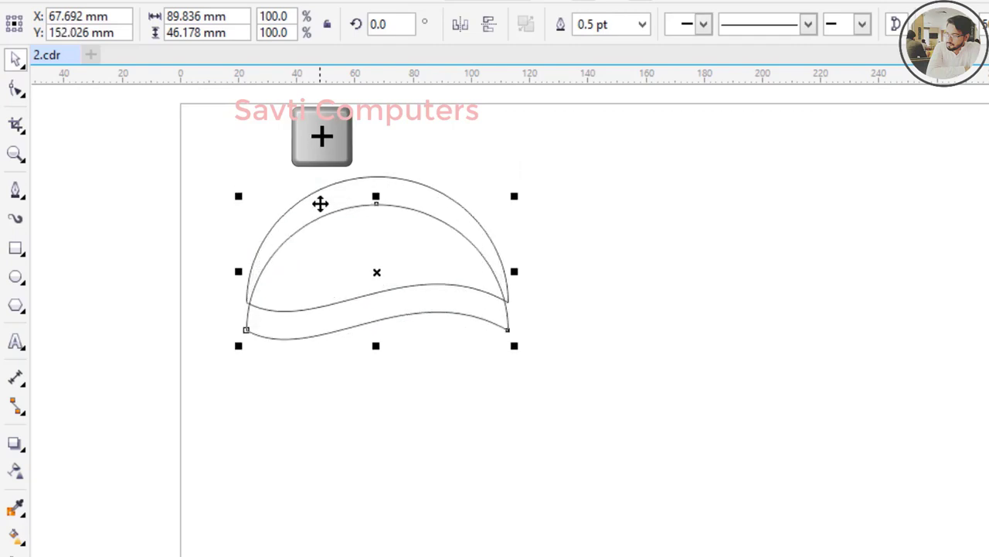
key(Down)
key(Down)
key(Down)
key(Down)
key(Down)
key(Down)
key(Down)
key(Down)
key(Down)
key(Down)
key(Down)
key(Down)
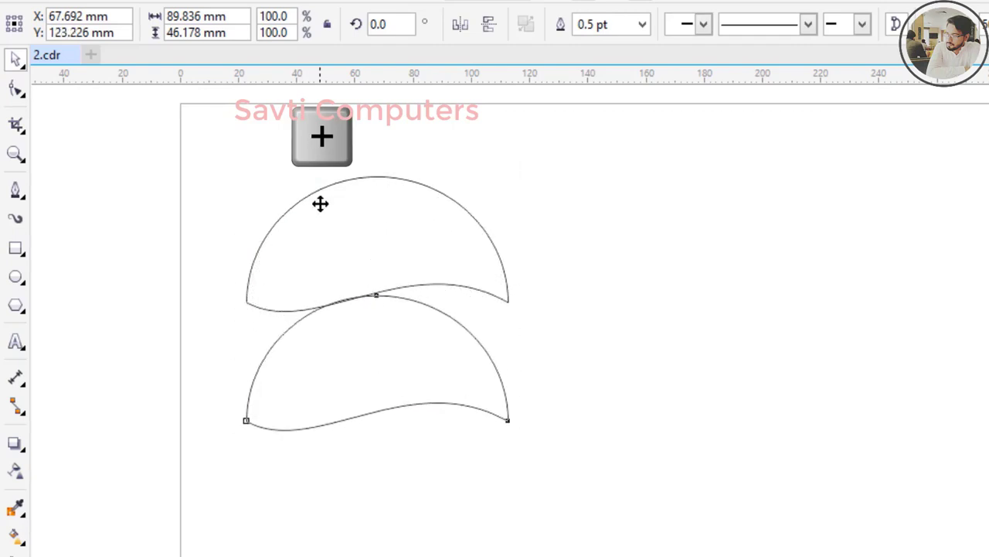
key(Down)
key(Down)
key(Down)
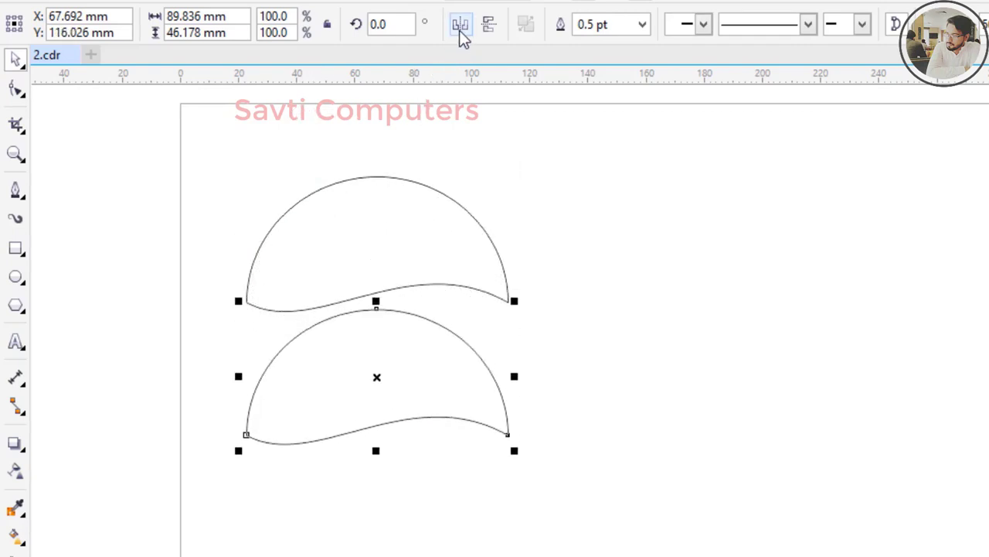
Mirror the copy vertically and horizontally, and lower it to about Y 108.8 mm to leave a wavy gap between the halves.
click(489, 31)
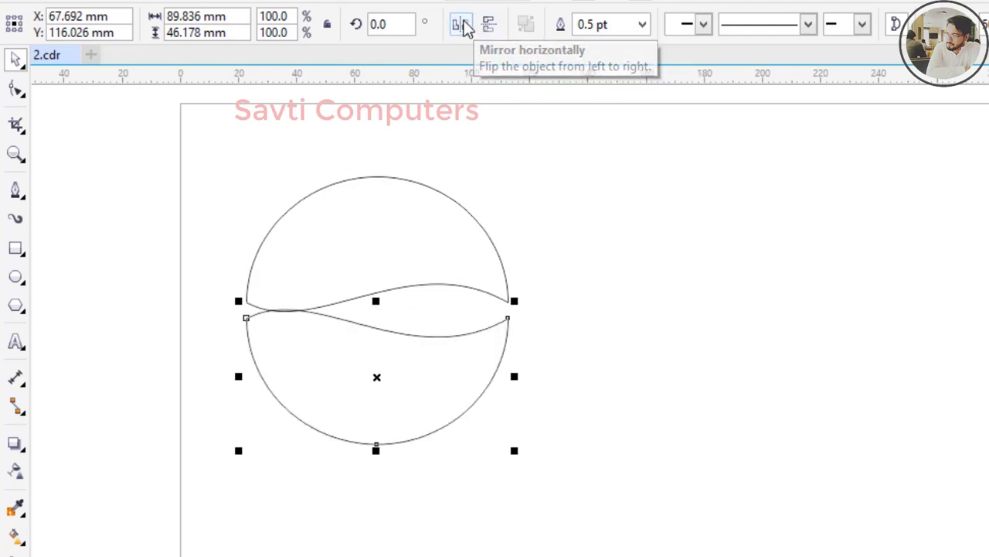
click(462, 25)
key(Down)
key(Down)
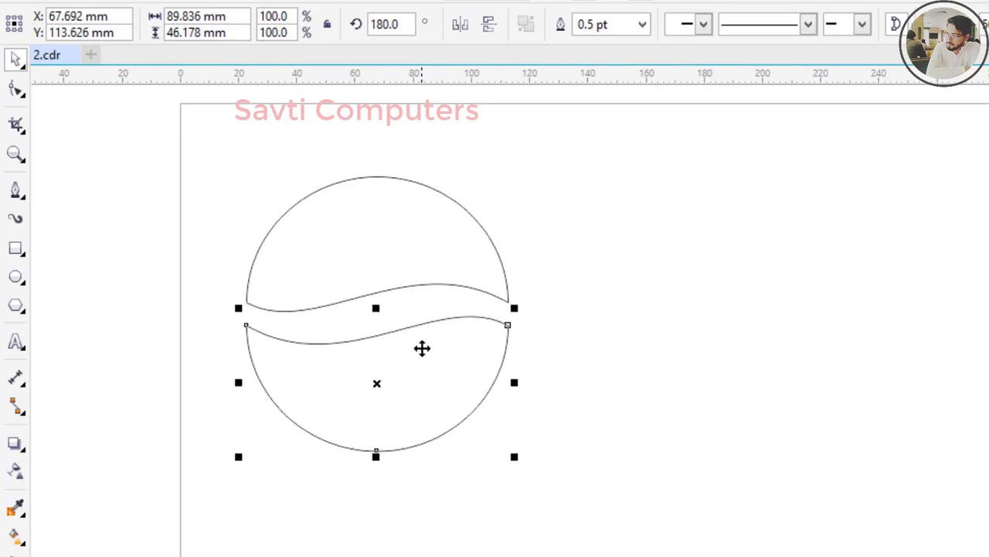
key(Up)
key(Down)
key(Down)
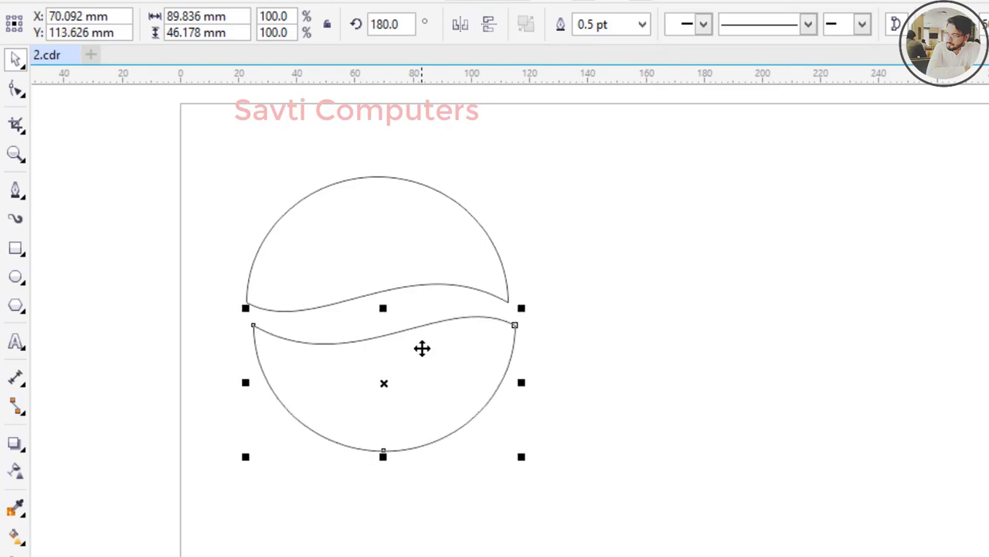
click(676, 333)
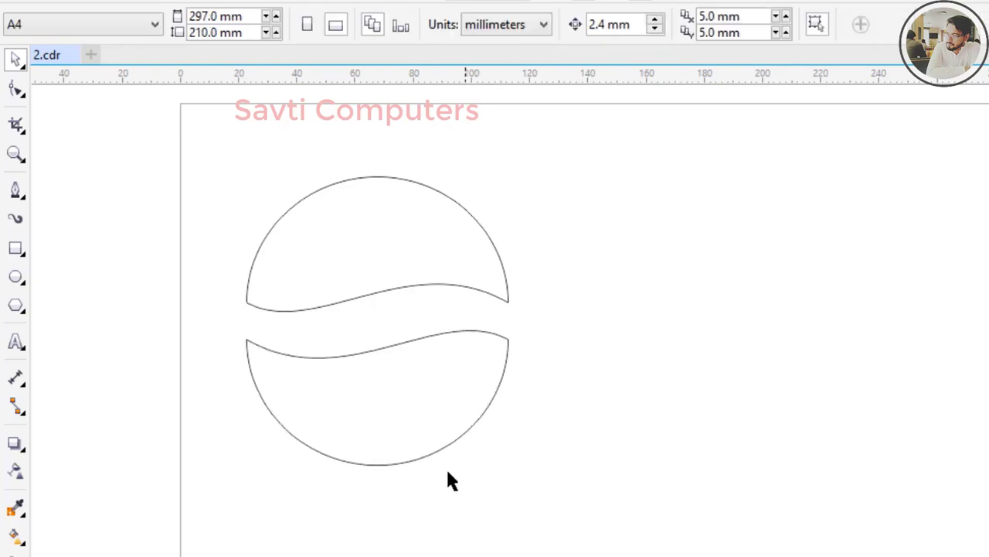
Fill the lower half with blue (#0000FF) and the upper half with red.
click(416, 422)
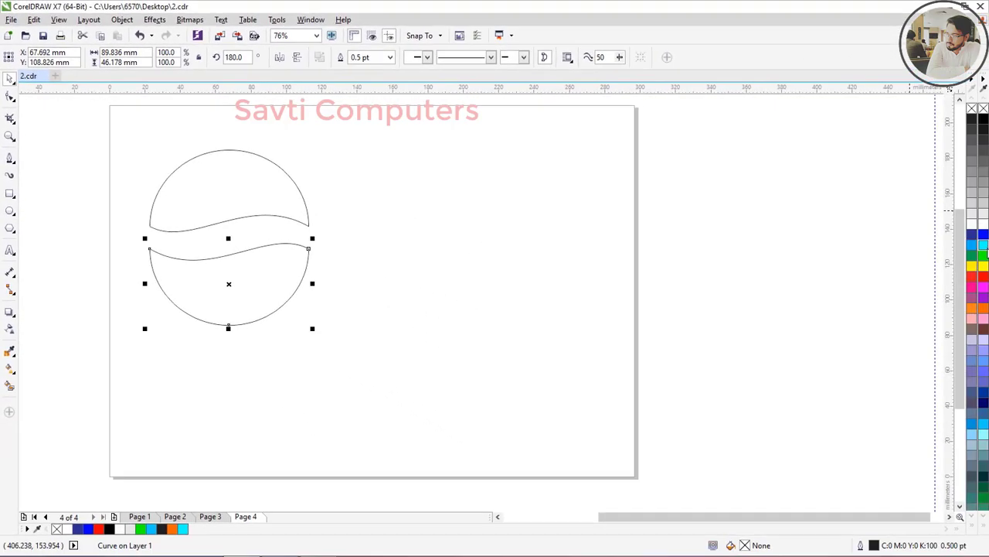
click(971, 235)
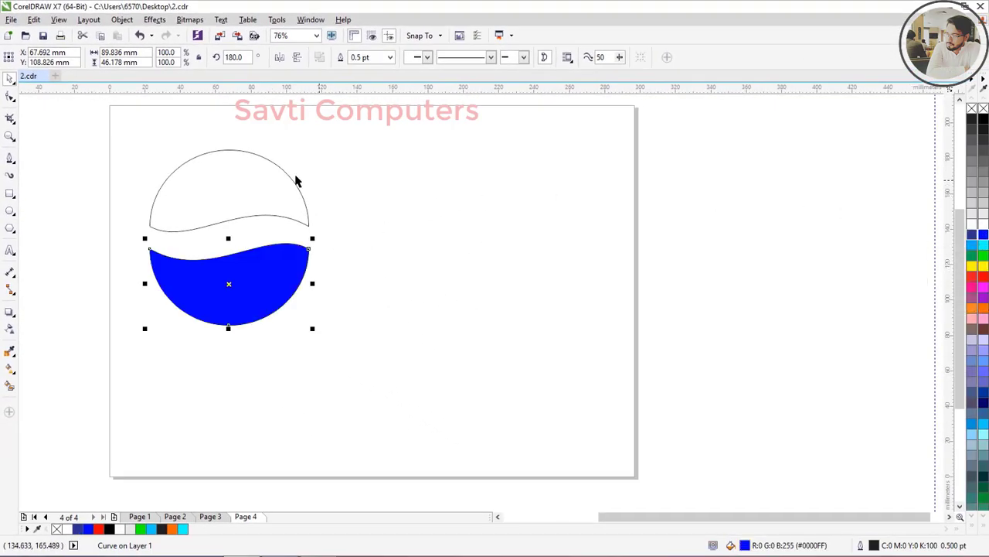
click(972, 276)
click(297, 409)
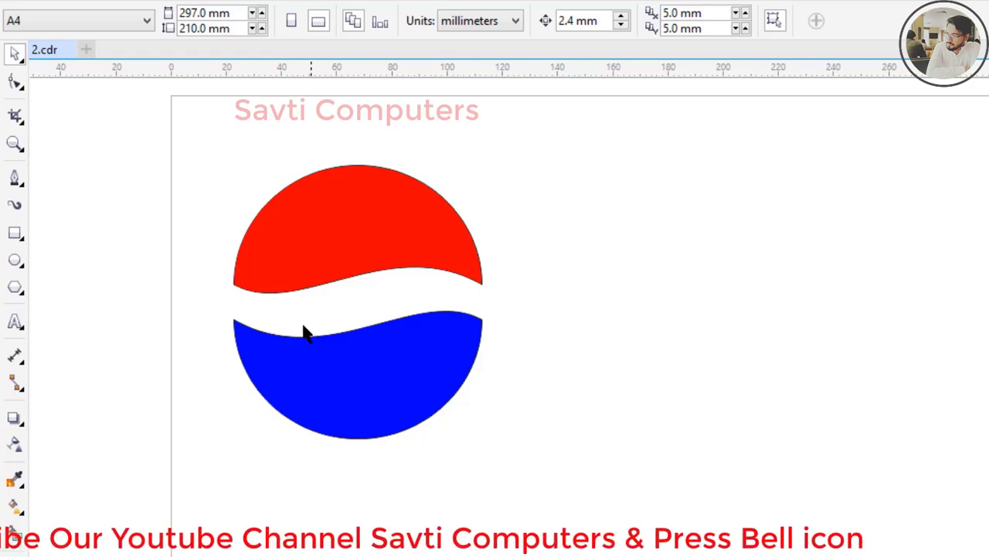
Add the text "Pepsi" on the red upper half.
click(16, 322)
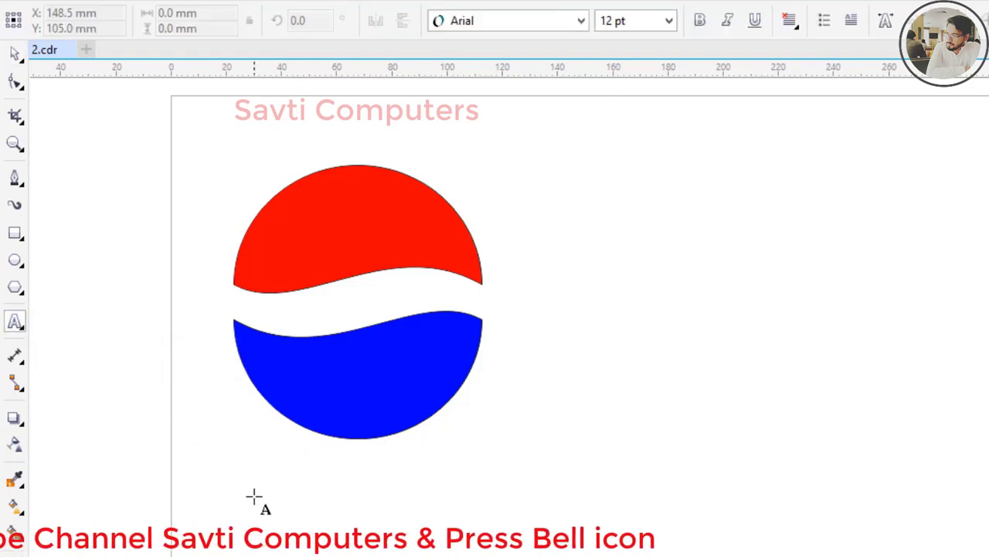
click(289, 234)
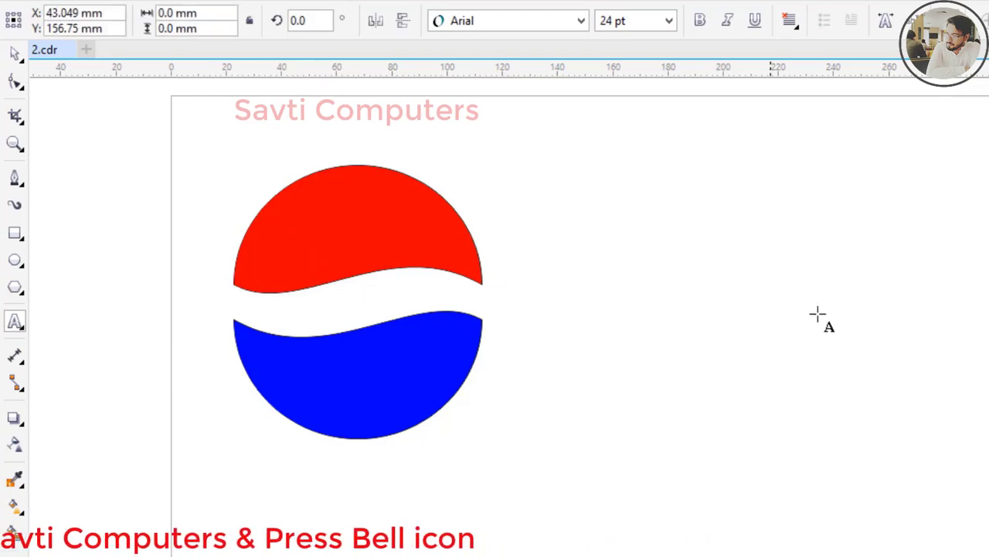
text(Pepsi)
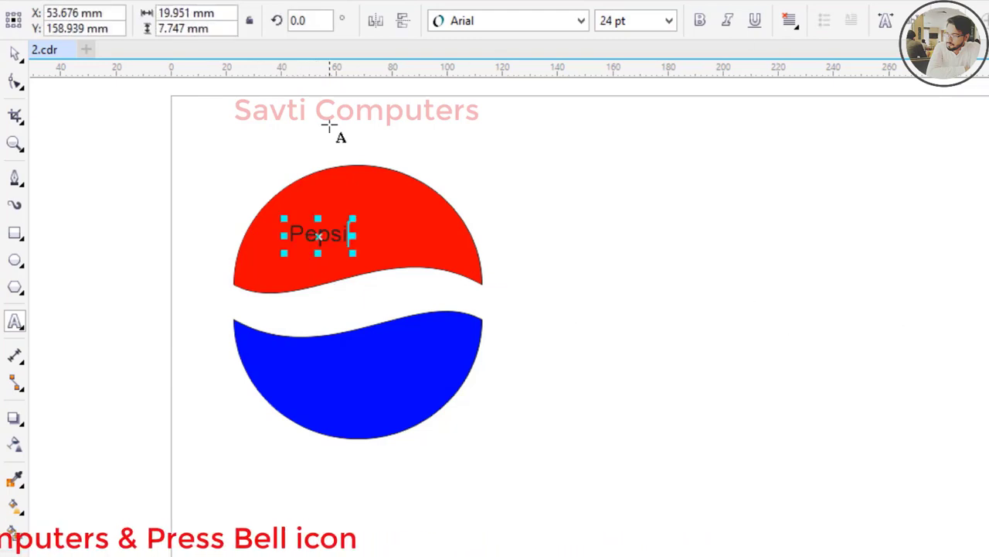
click(15, 53)
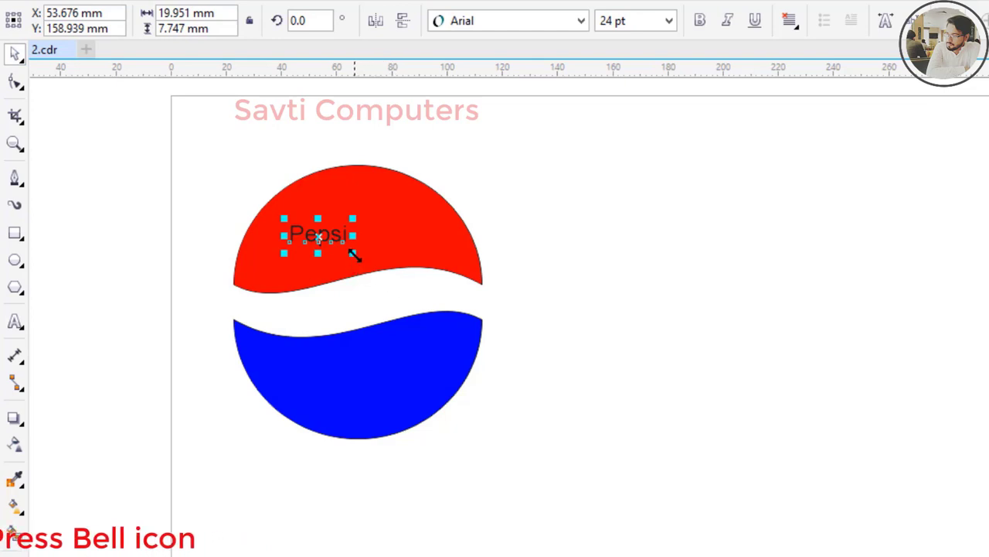
Enlarge the "Pepsi" text to about 51 pt and move it up and slightly right to centre it on the red half.
drag(354, 254, 459, 277)
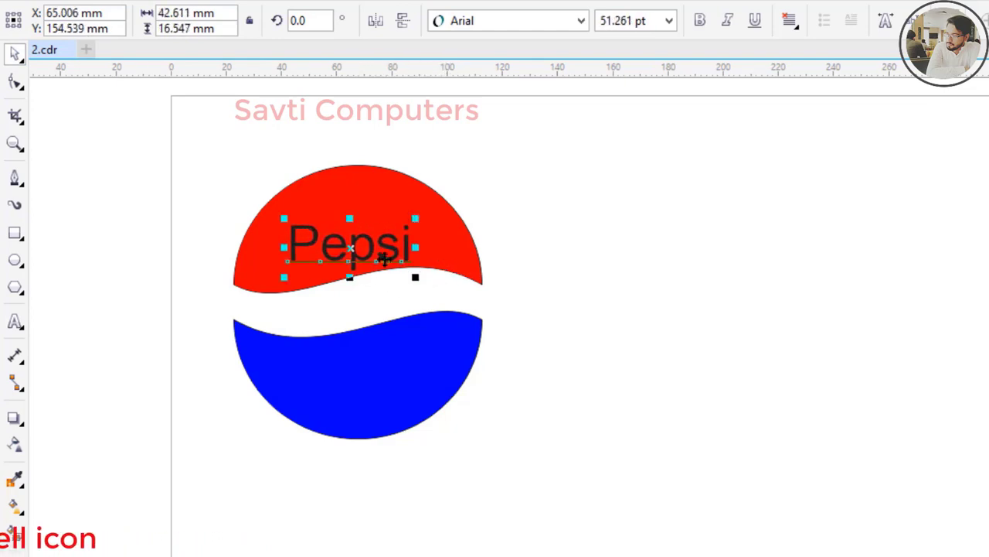
key(Up)
key(Up)
key(Right)
key(Up)
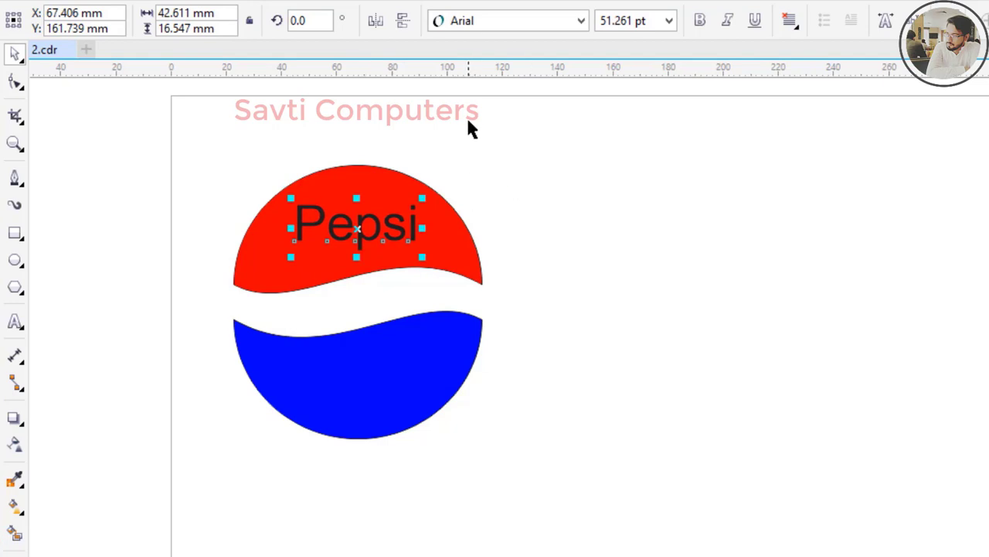
Set the "Pepsi" text in Arial Black and fill it with white.
click(581, 21)
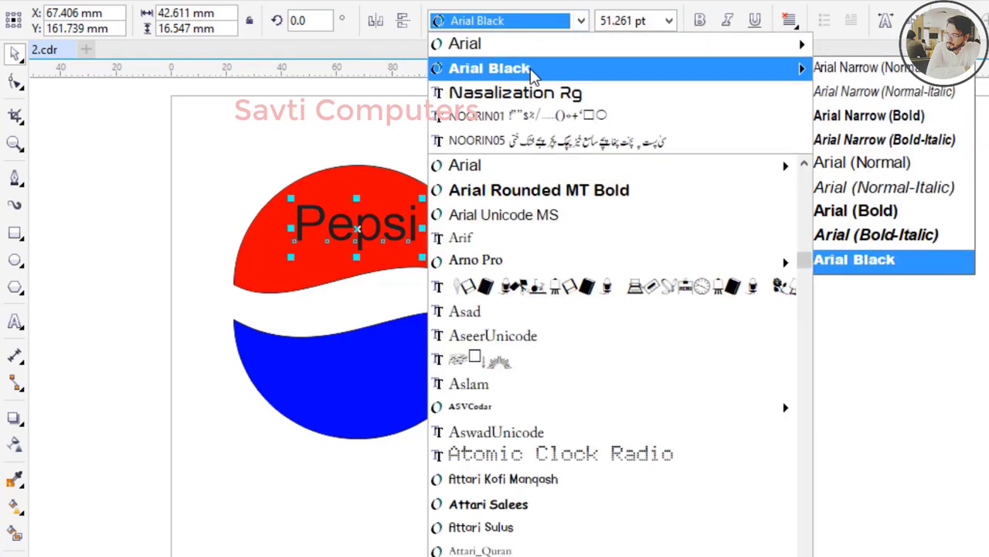
click(530, 68)
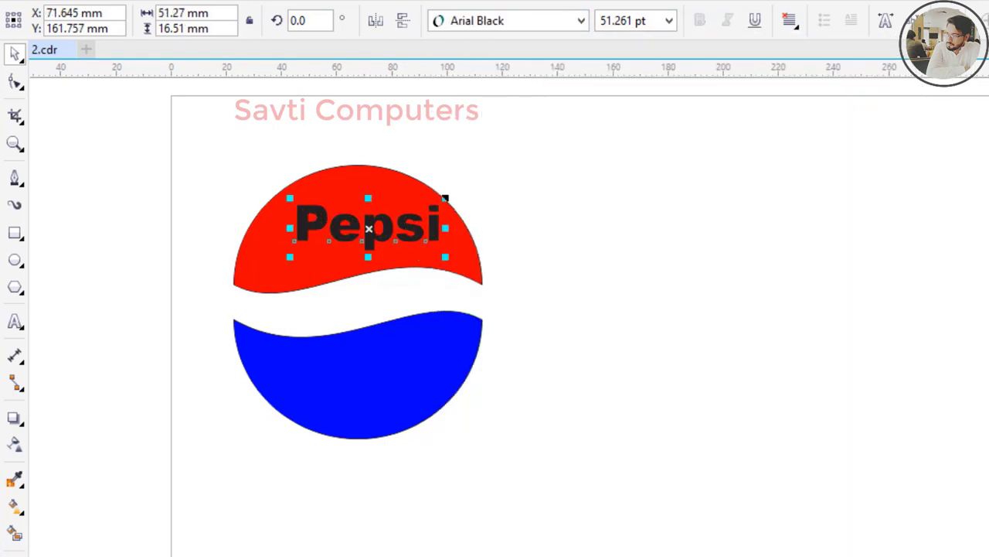
click(974, 316)
click(790, 306)
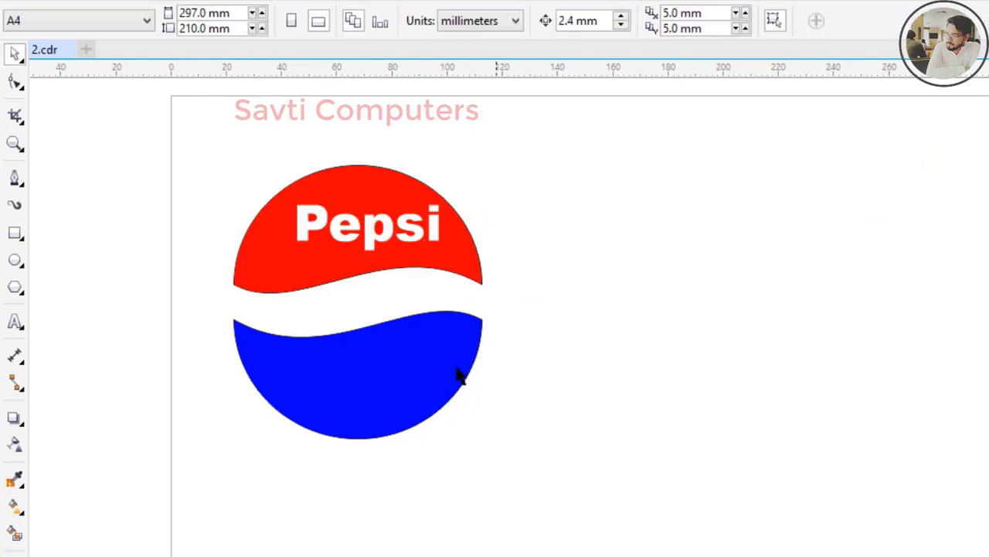
Move the blue lower half up about 4.8 mm to narrow the white wave between the halves.
click(415, 378)
key(Up)
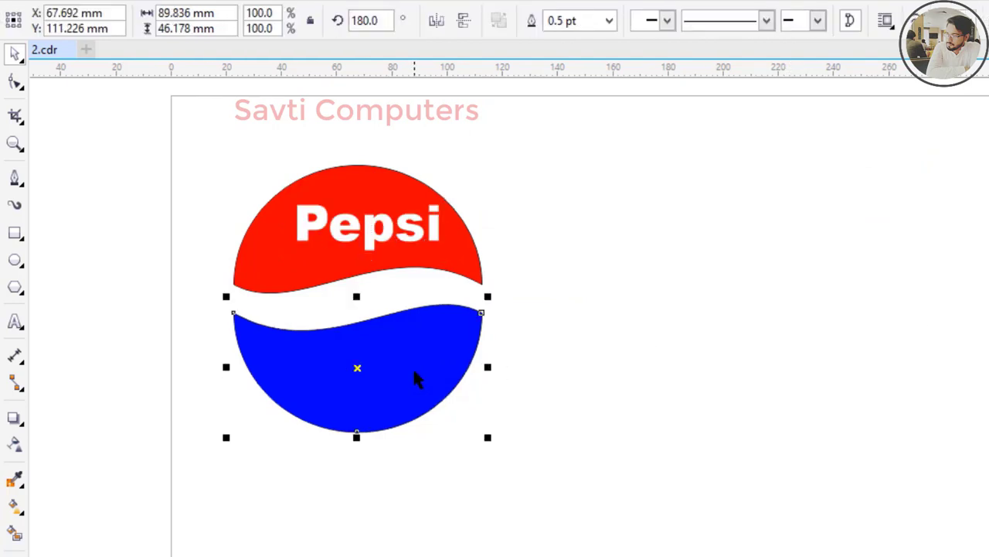
key(Up)
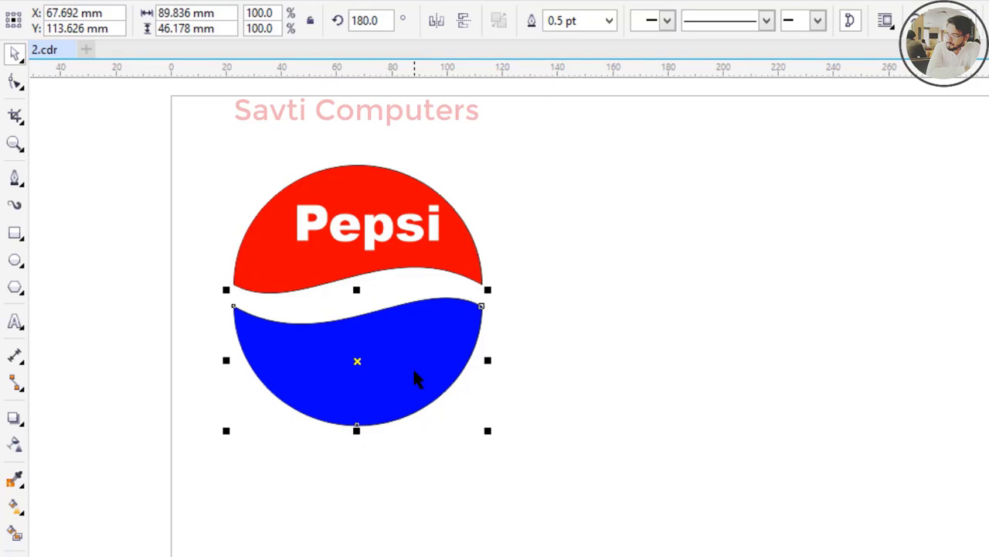
click(648, 307)
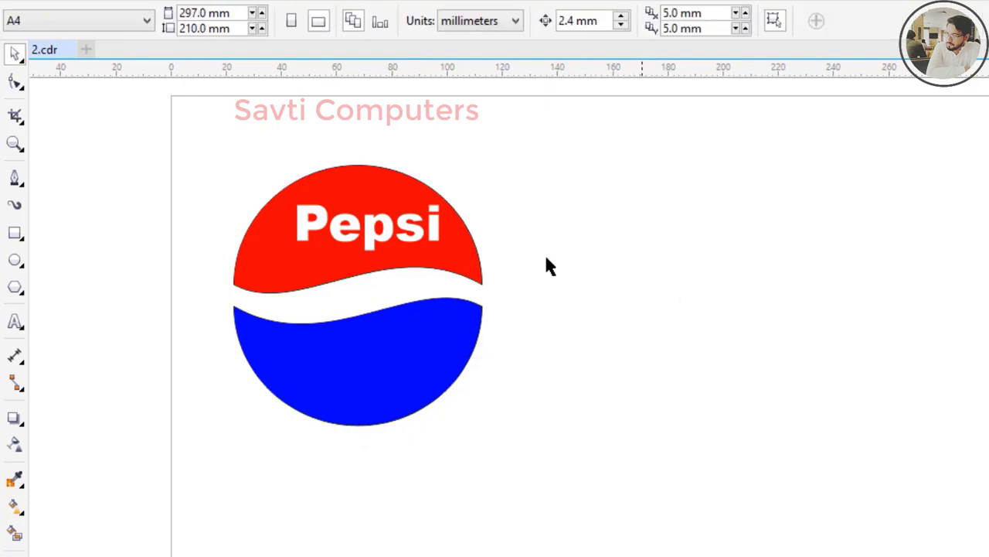
Centre the "Pepsi" text on the red half, shrink the whole logo to about 24 × 25 mm and place it in the page's upper right area.
click(366, 236)
drag(369, 227, 355, 232)
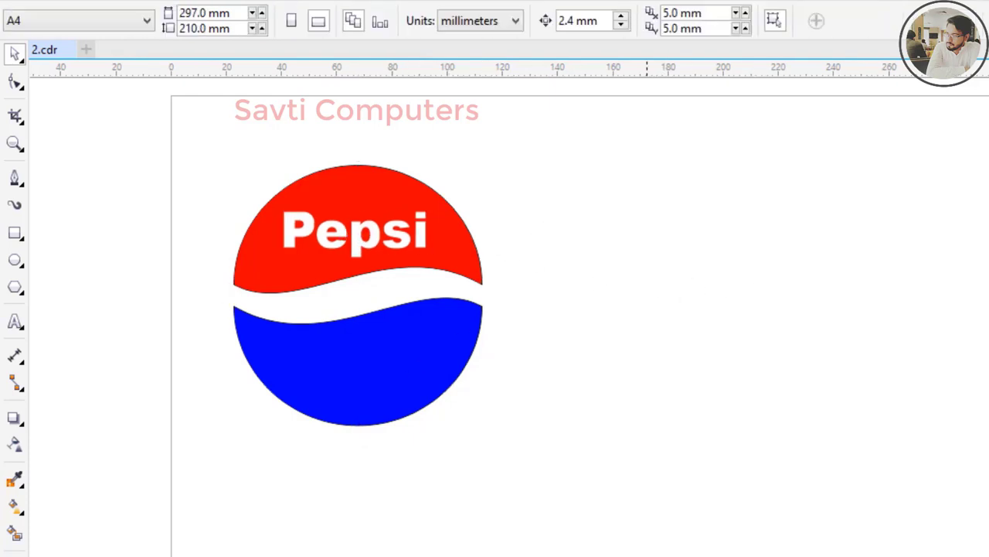
drag(185, 155, 590, 474)
drag(490, 431, 404, 358)
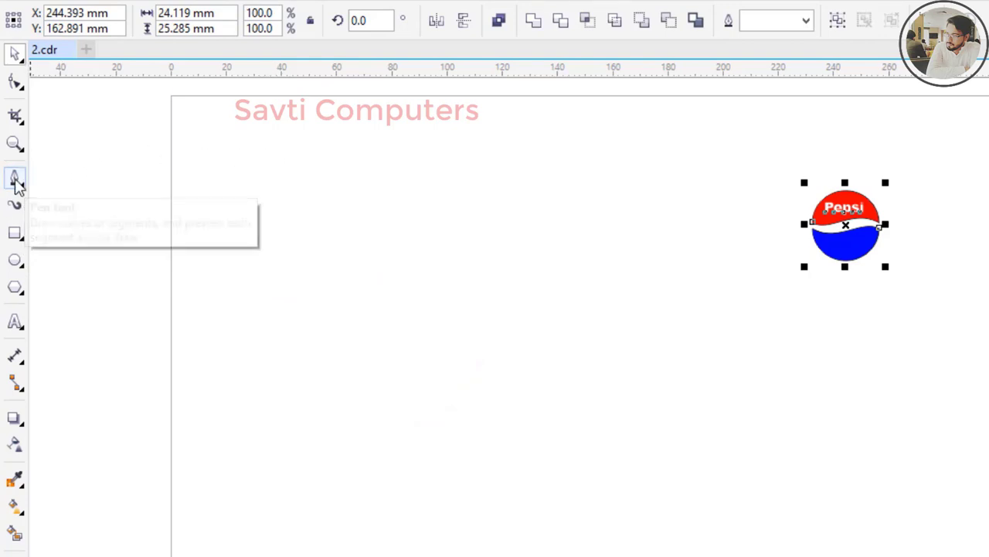
Draw a closed diamond about 14 mm wide and 27 mm high with the Pen tool near the page's upper left and fill it red.
click(15, 179)
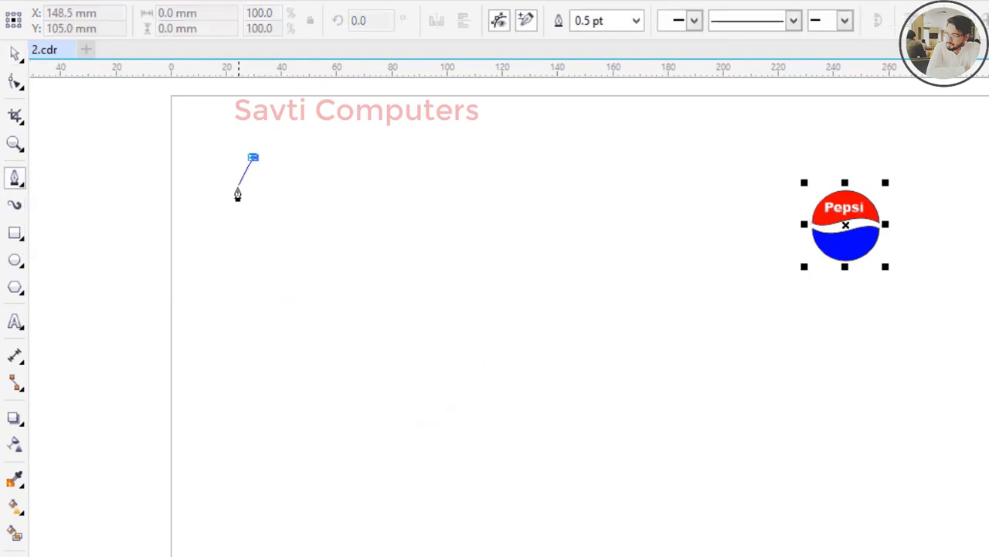
double_click(239, 207)
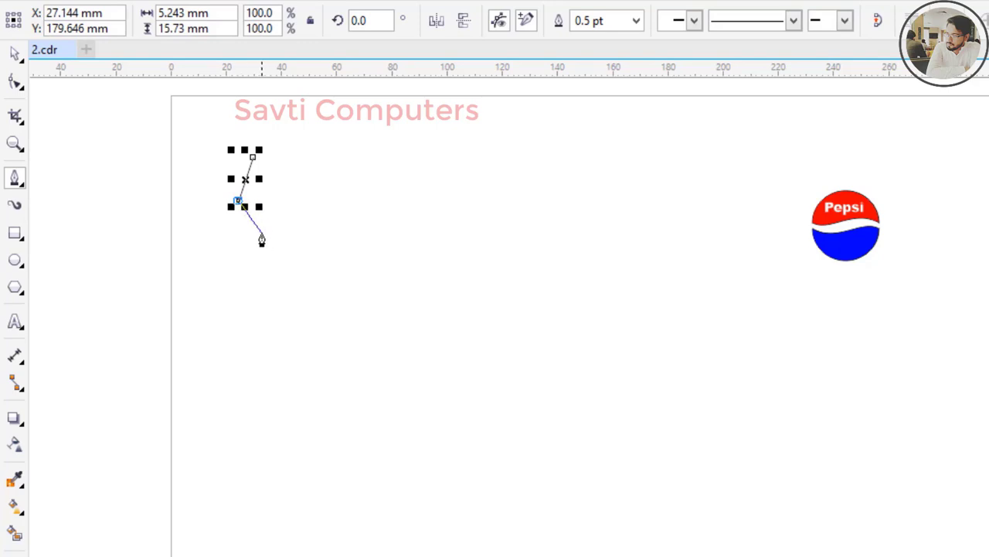
click(262, 236)
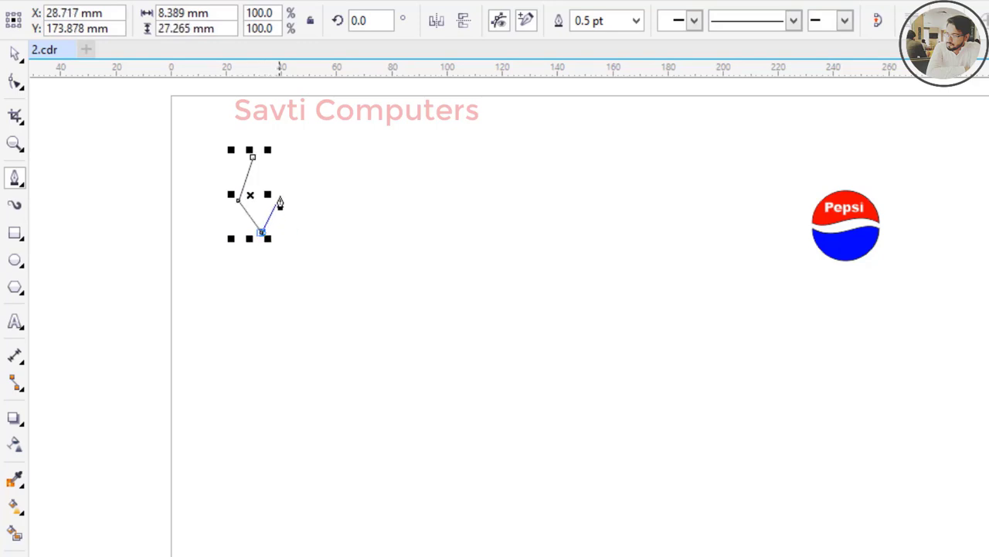
click(277, 196)
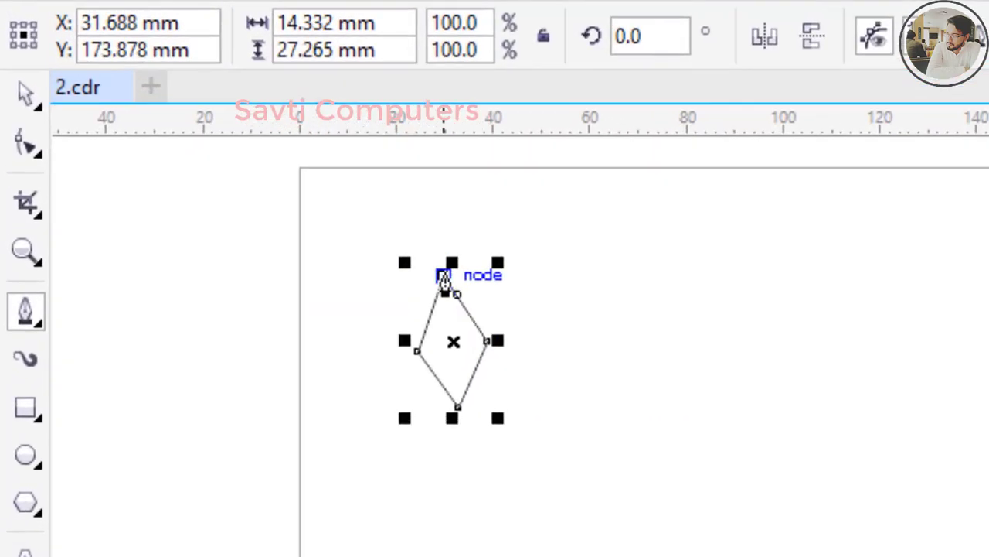
click(443, 277)
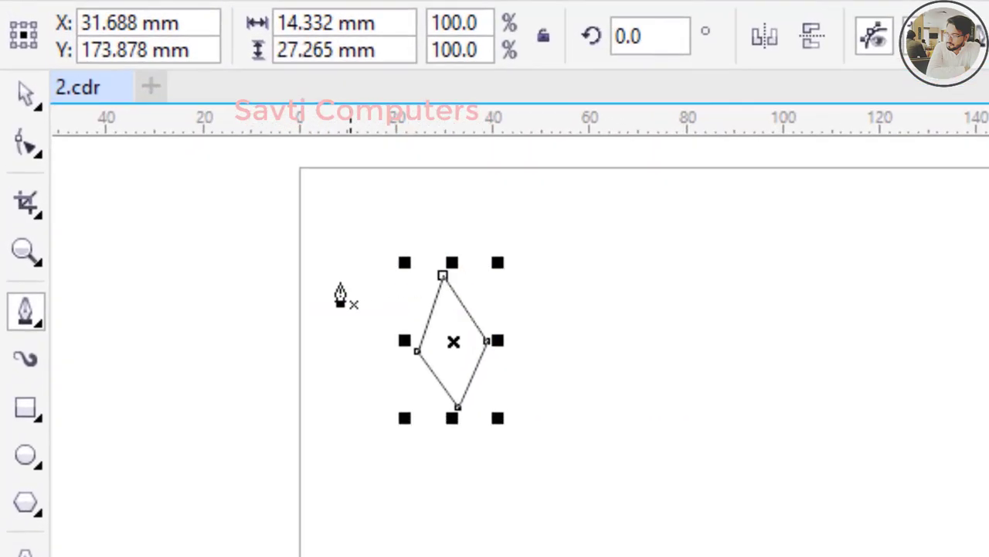
click(22, 96)
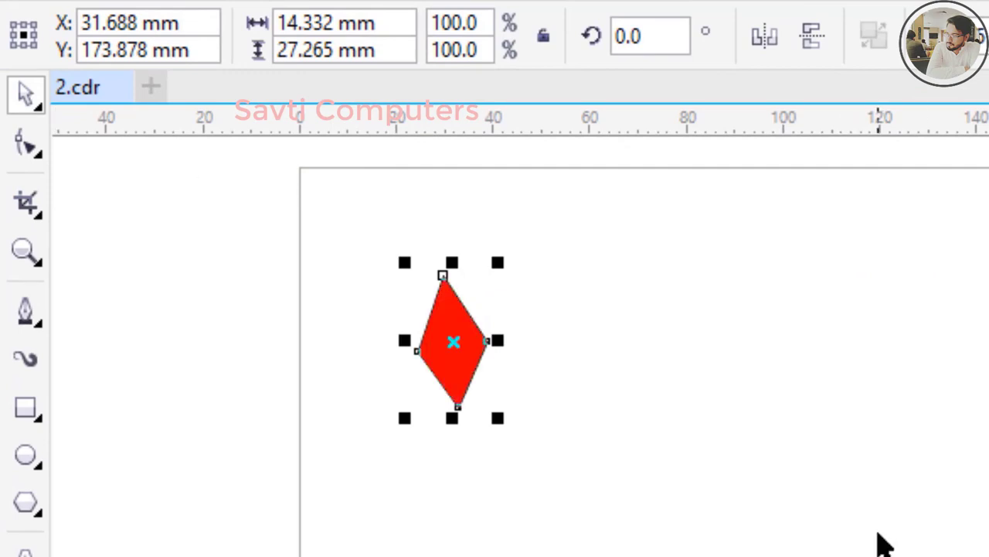
Apply a red-to-white fountain fill to the diamond, trying the elliptical, conical and rectangular types before settling on linear.
click(17, 518)
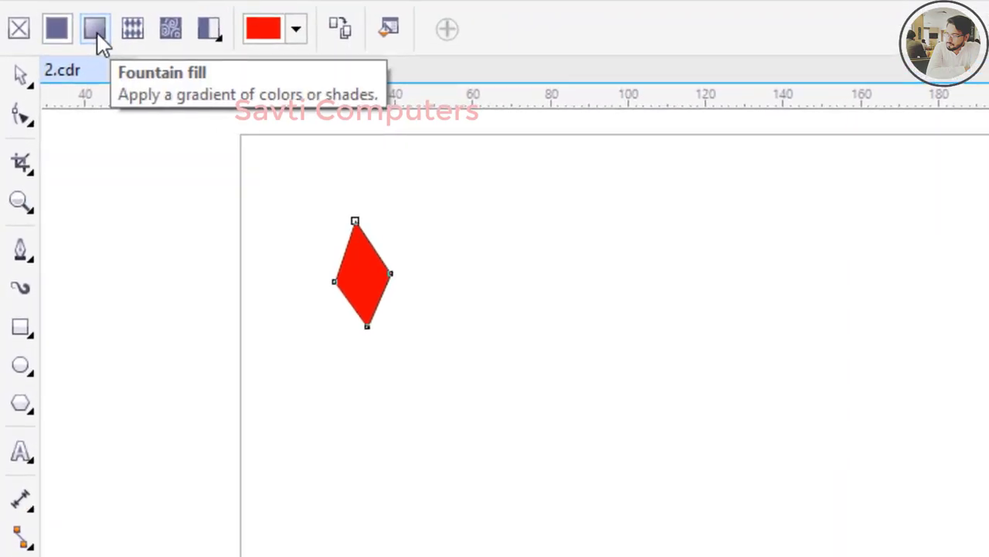
click(95, 31)
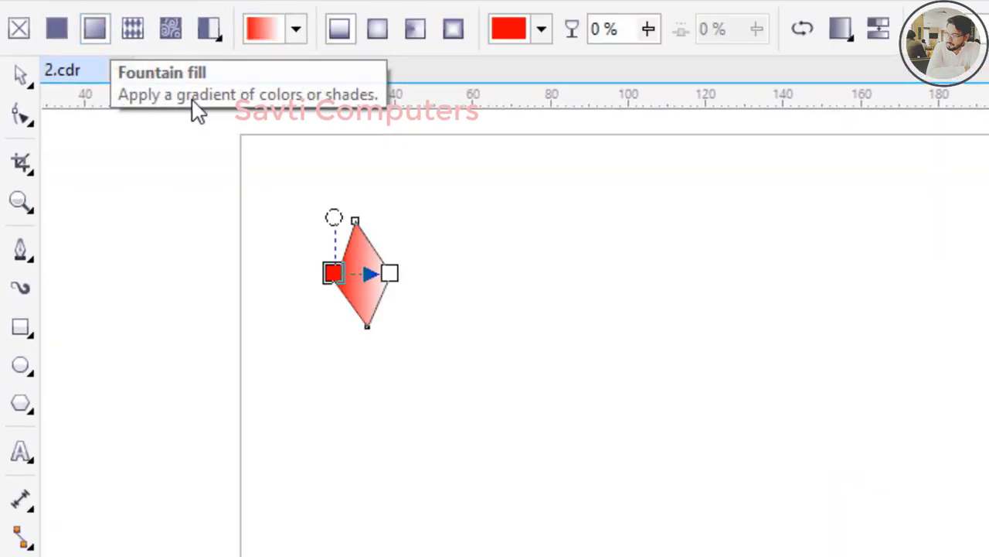
click(379, 32)
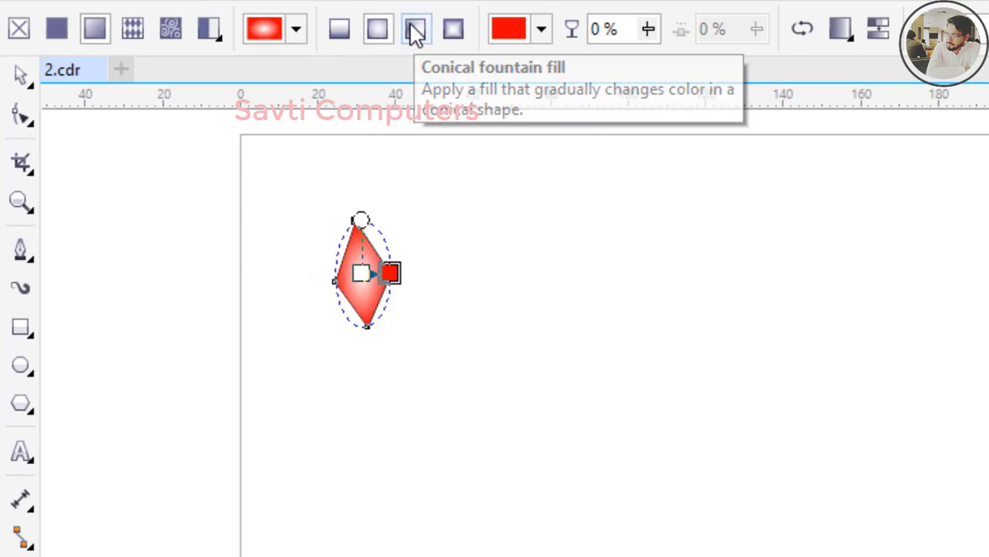
click(416, 33)
click(458, 33)
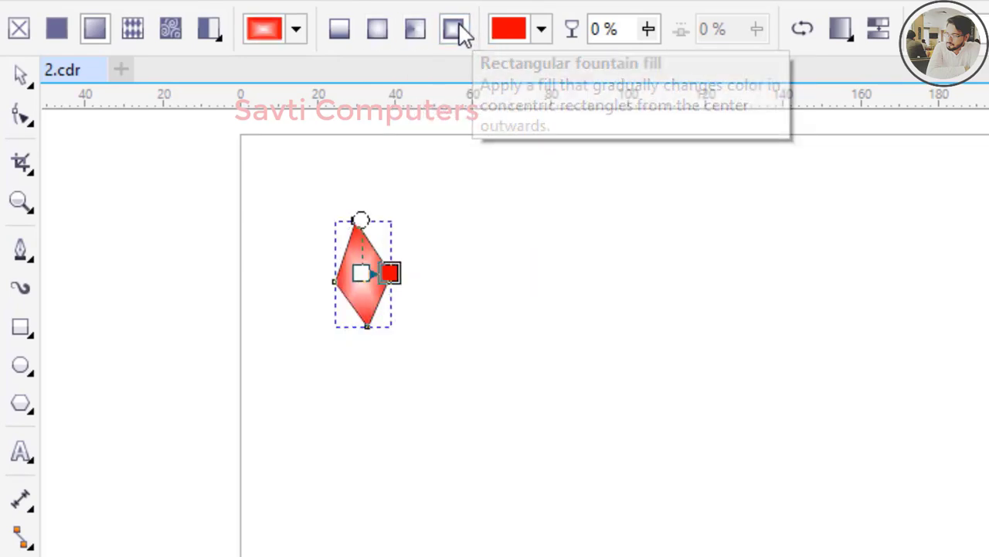
click(380, 32)
click(510, 303)
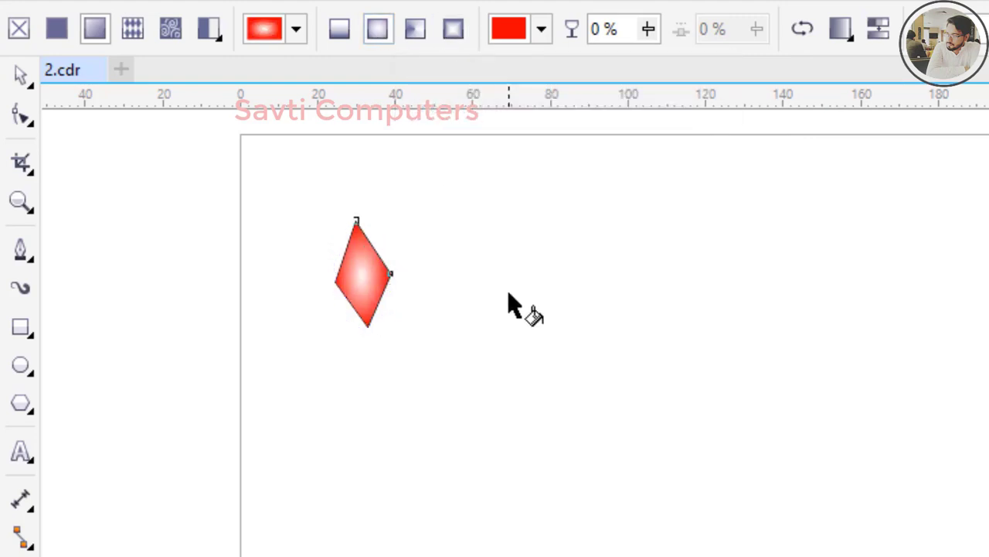
key(ctrl+a)
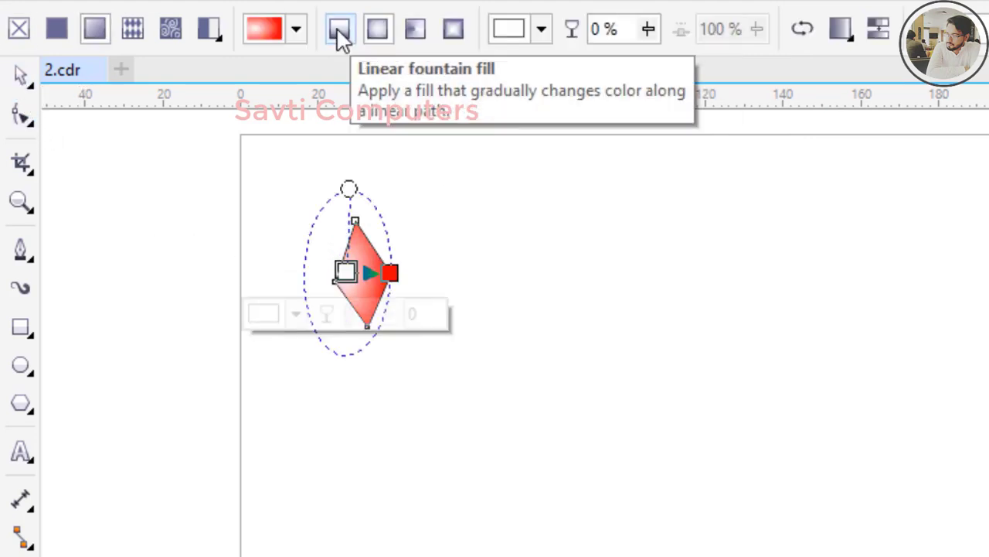
click(338, 29)
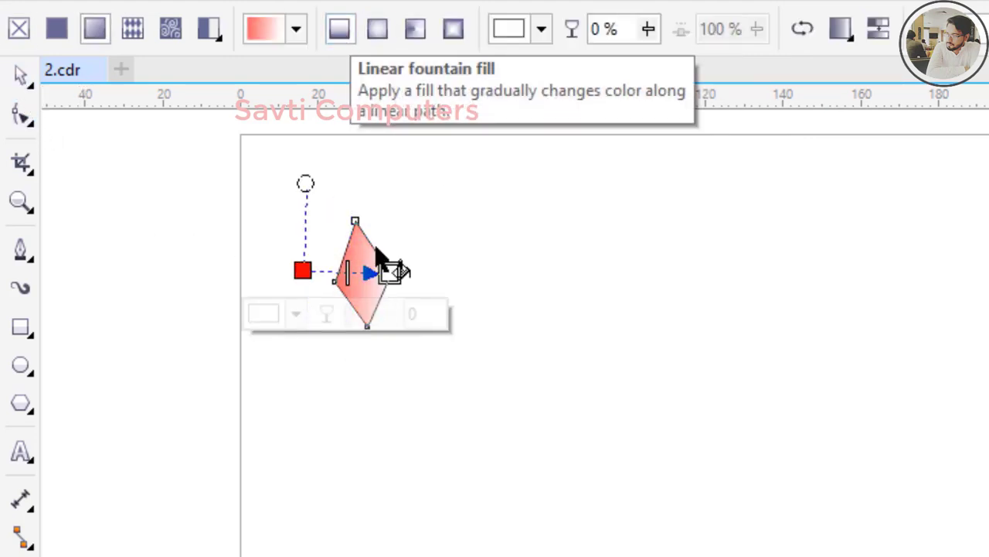
Move the gradient's red start inward to the diamond's left corner so the left side is filled with full red.
click(20, 202)
drag(358, 239, 430, 348)
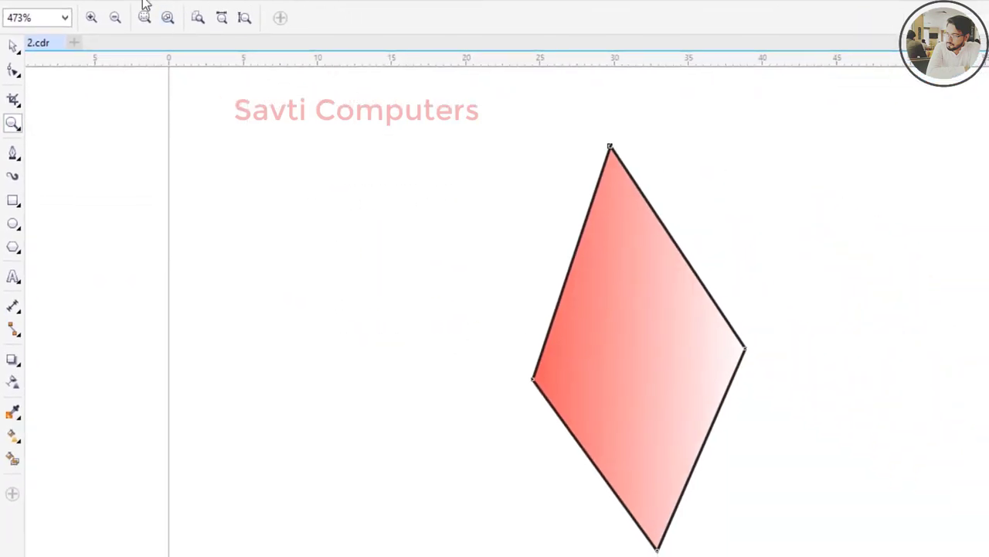
click(13, 436)
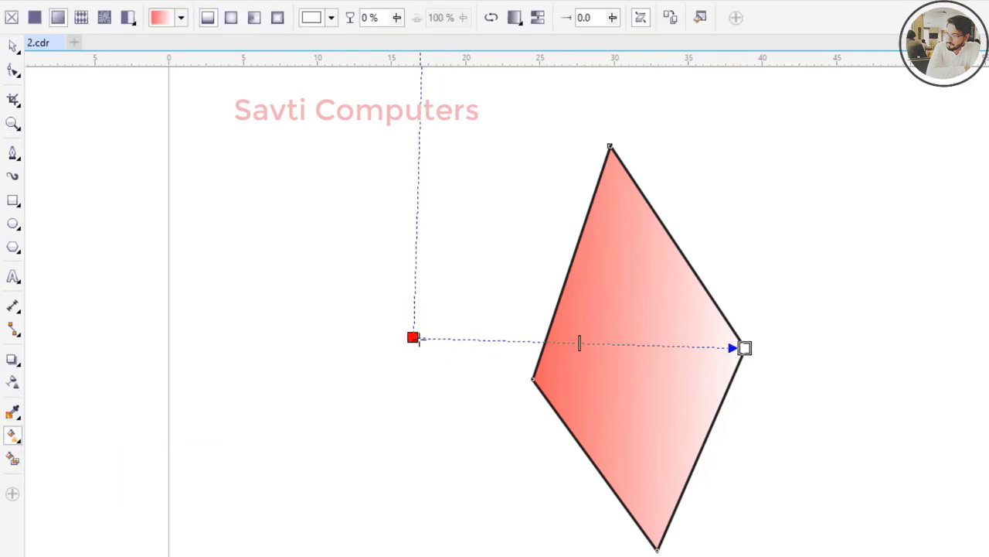
drag(413, 337, 548, 348)
Align the diamond's left, right and top nodes to a horizontal and a vertical guideline, making it symmetrical at about 11.6 mm wide and 27.5 mm high.
click(14, 72)
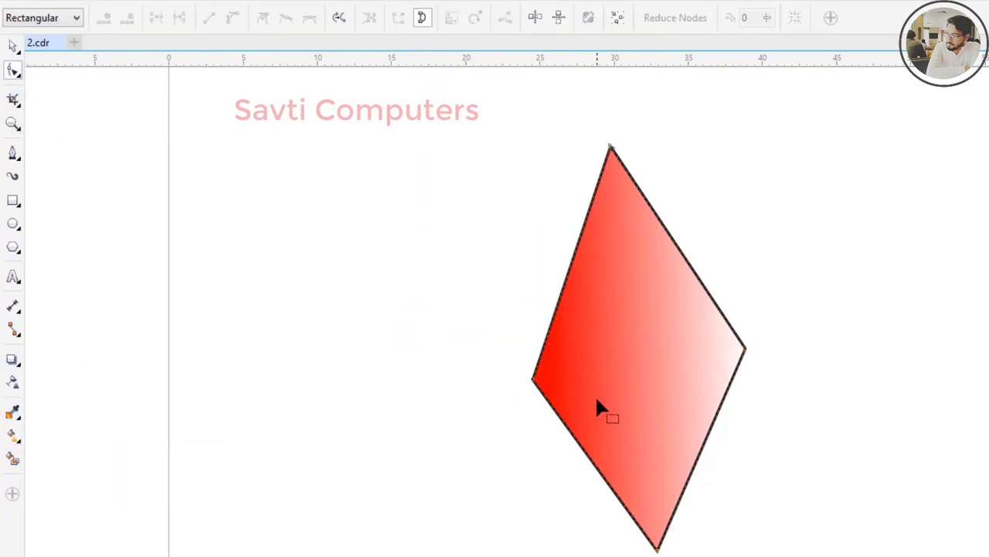
drag(534, 384, 534, 354)
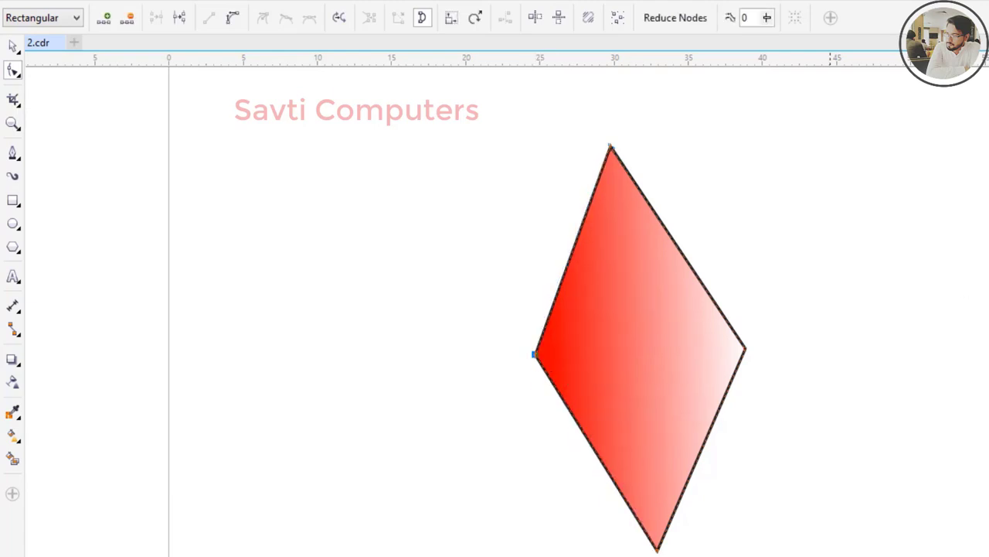
drag(745, 349, 742, 354)
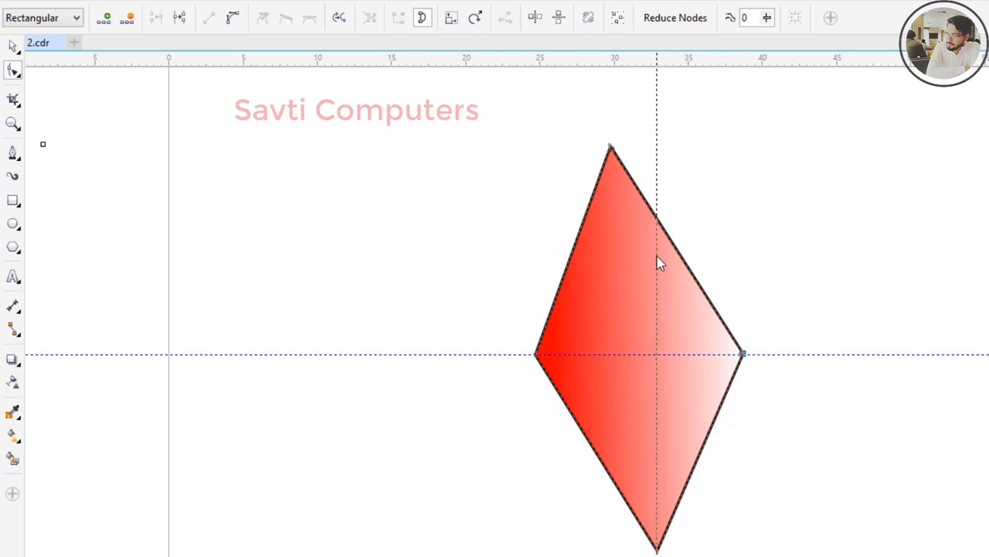
click(642, 219)
click(611, 148)
drag(626, 151, 655, 143)
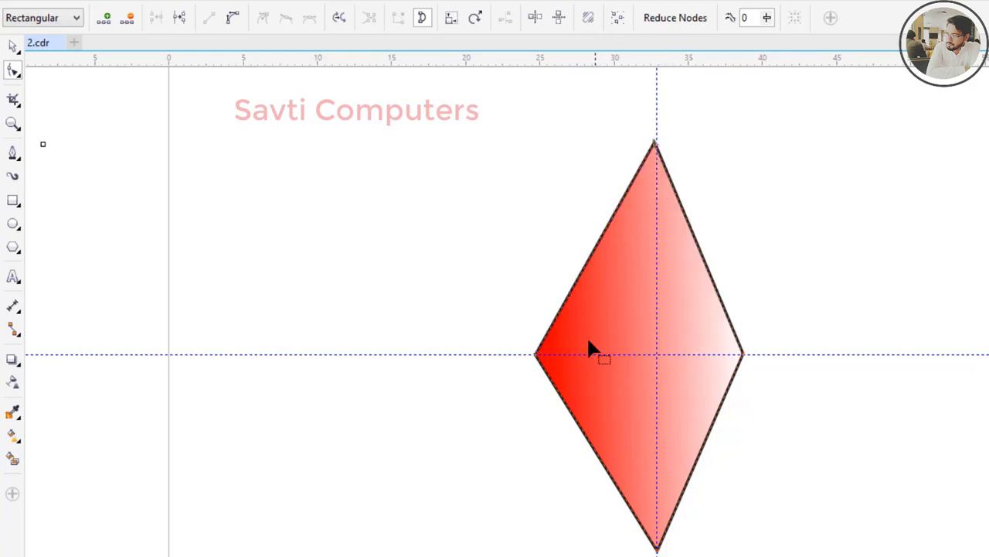
drag(537, 357, 571, 353)
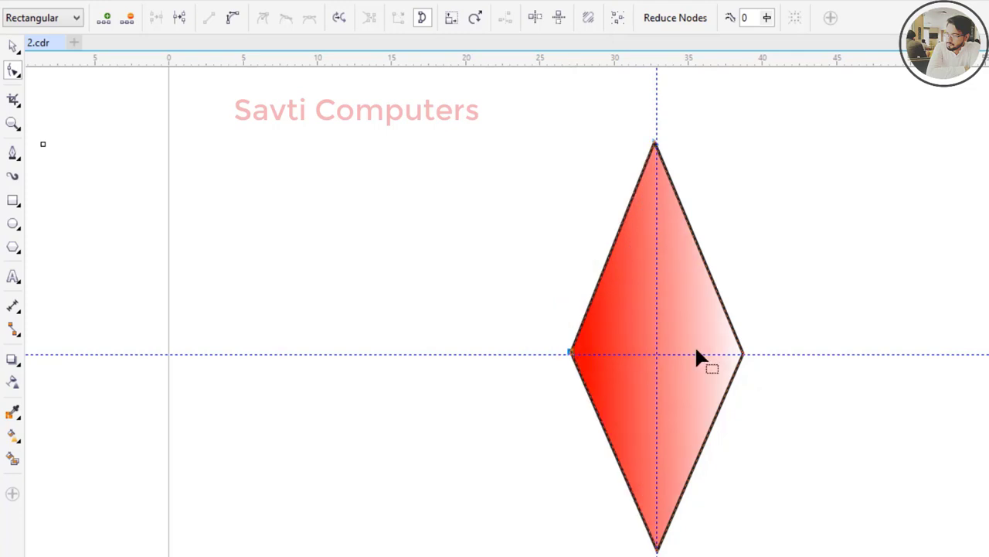
Delete the vertical and horizontal guidelines crossing the diamond.
key(space)
click(656, 105)
click(451, 351)
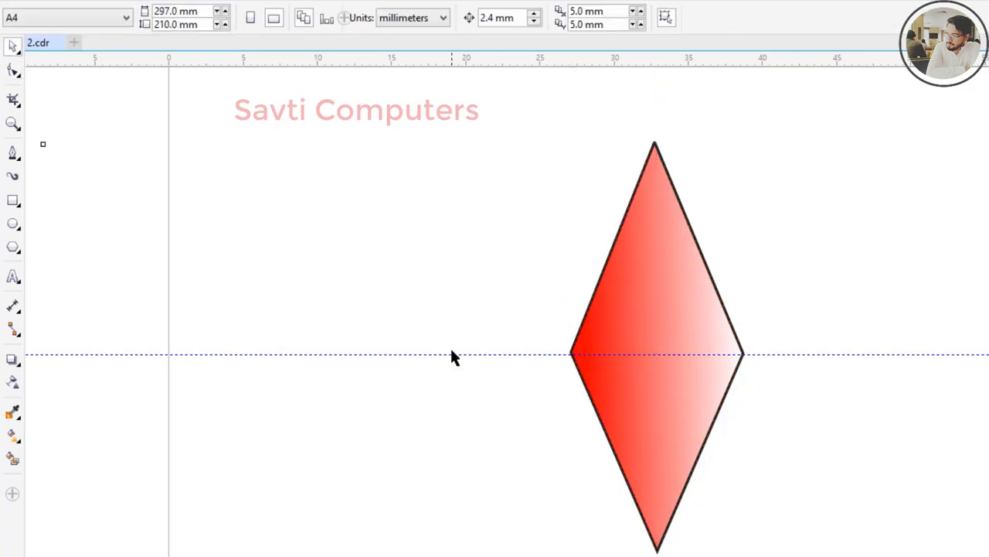
click(452, 355)
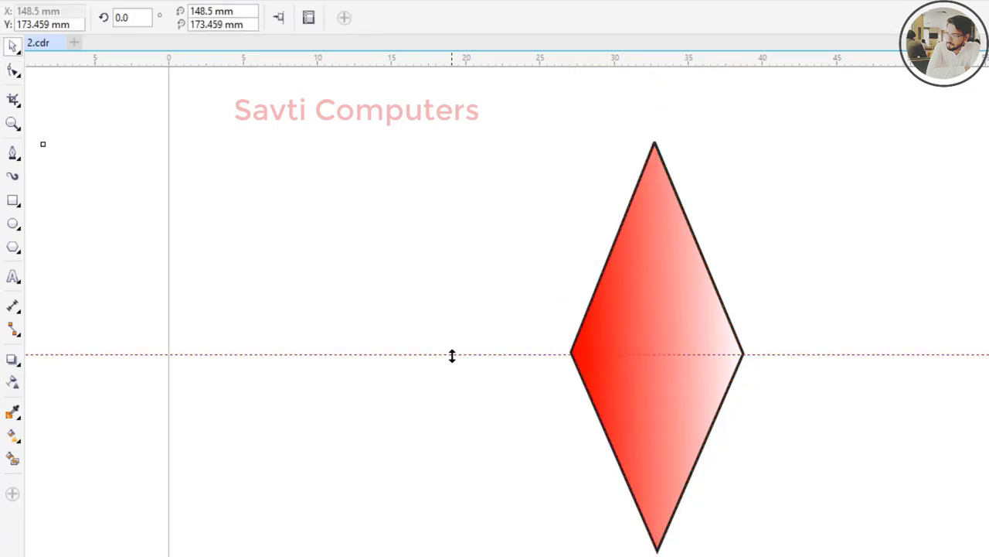
key(Delete)
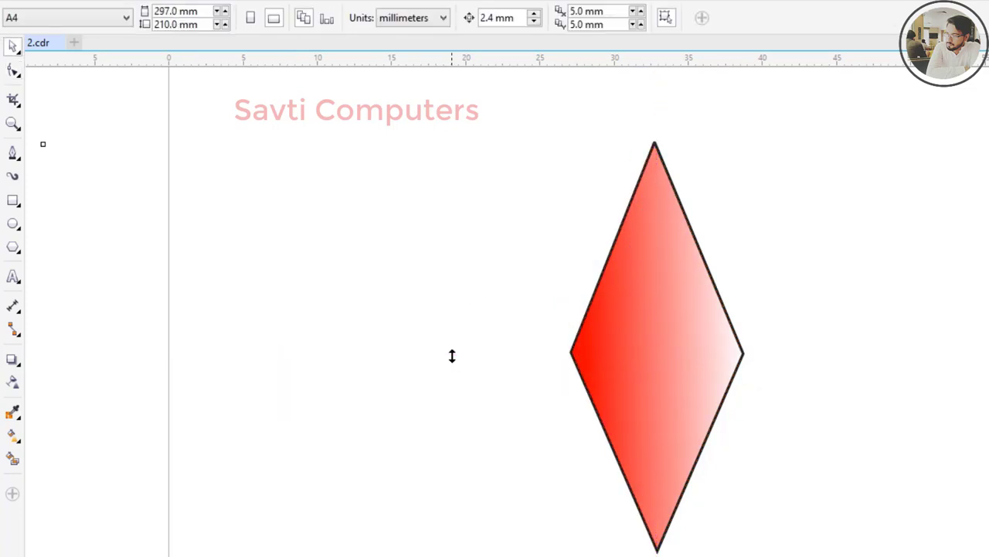
Add a white colour node to the diamond's linear gradient at 46 % and set the end colour to red.
click(681, 352)
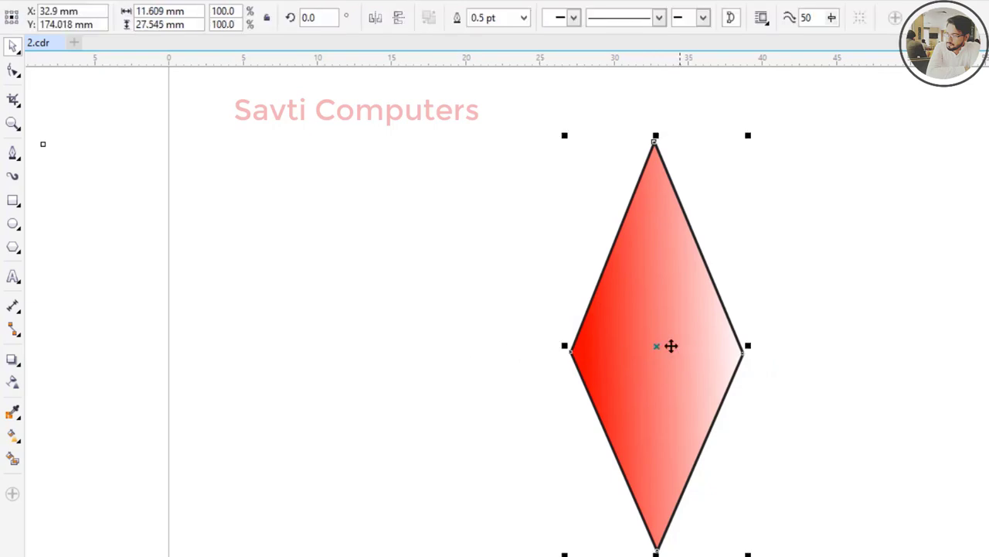
click(16, 435)
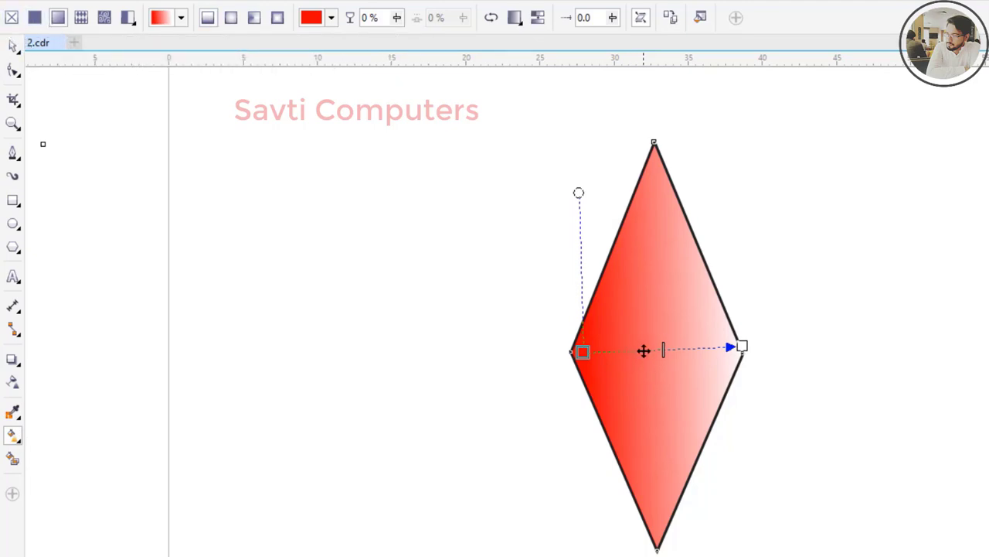
drag(643, 351, 641, 349)
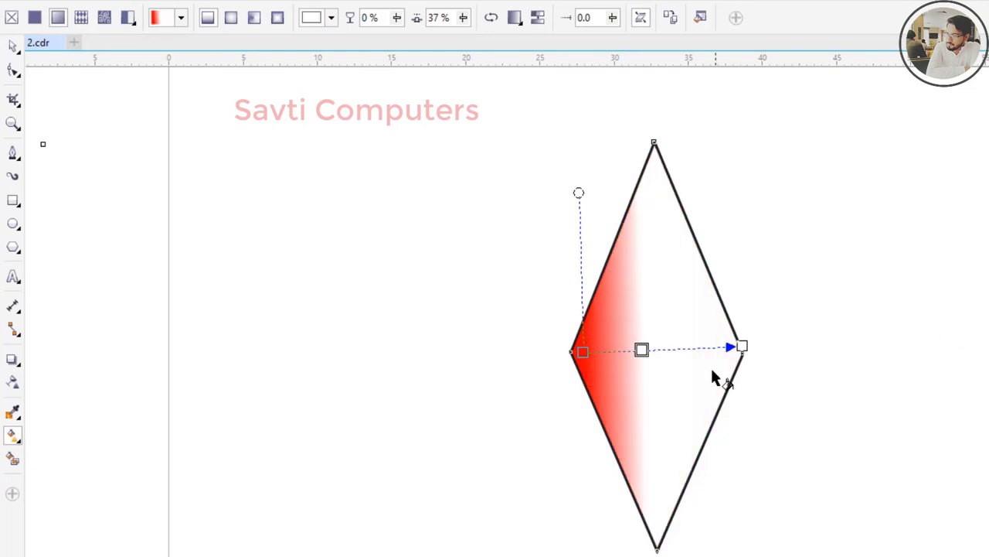
click(742, 346)
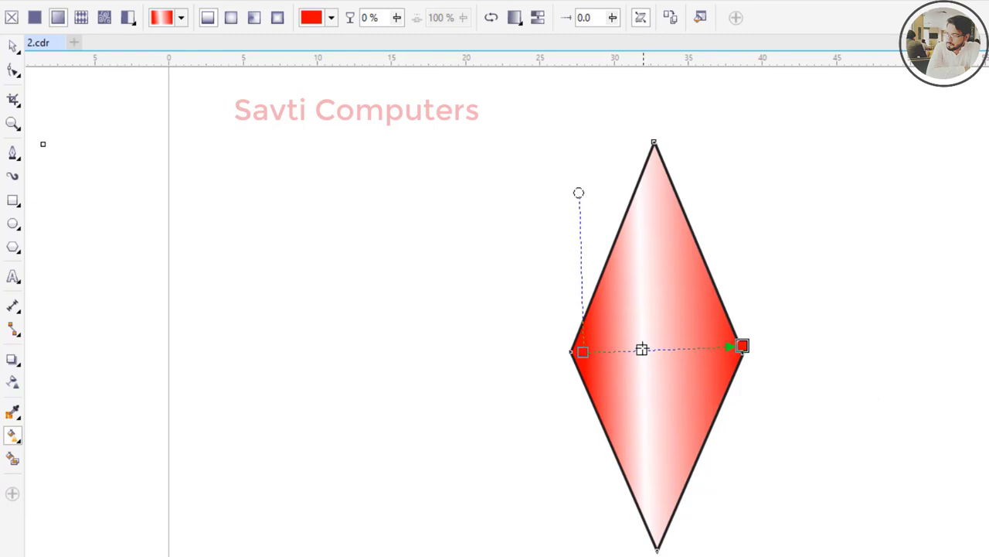
drag(642, 348, 657, 348)
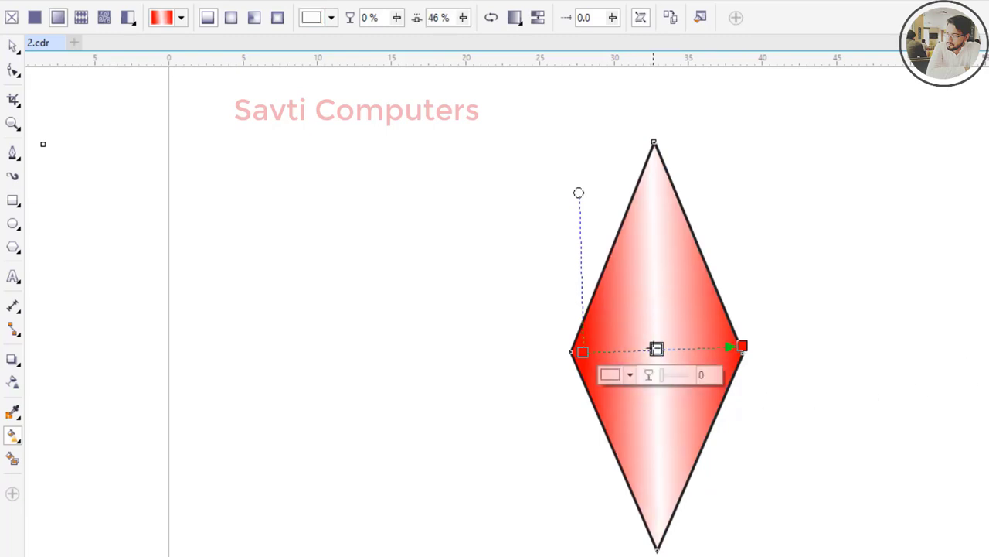
click(480, 316)
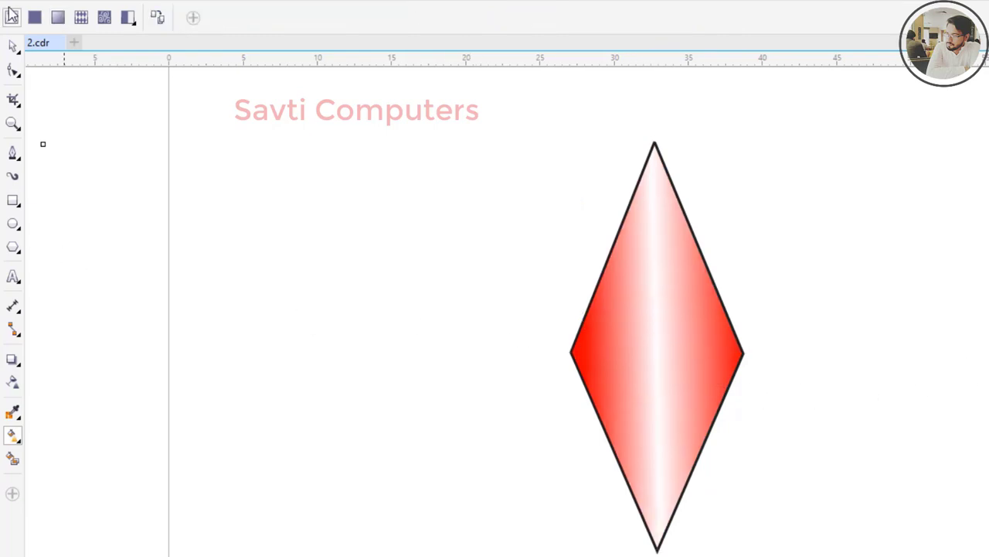
Move the diamond about 40 mm right and 7 mm down, and place its centre of rotation on the bottom tip.
click(13, 126)
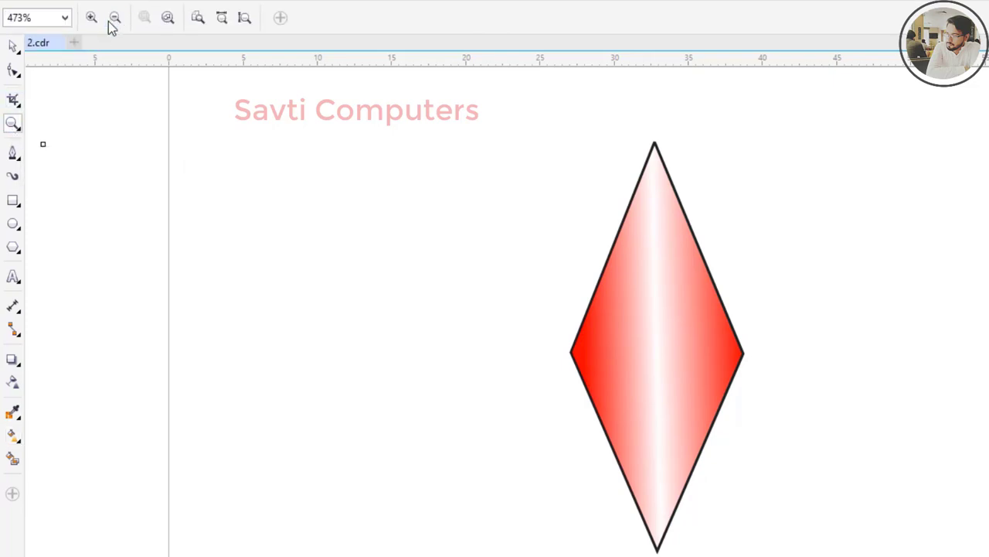
click(116, 17)
click(12, 46)
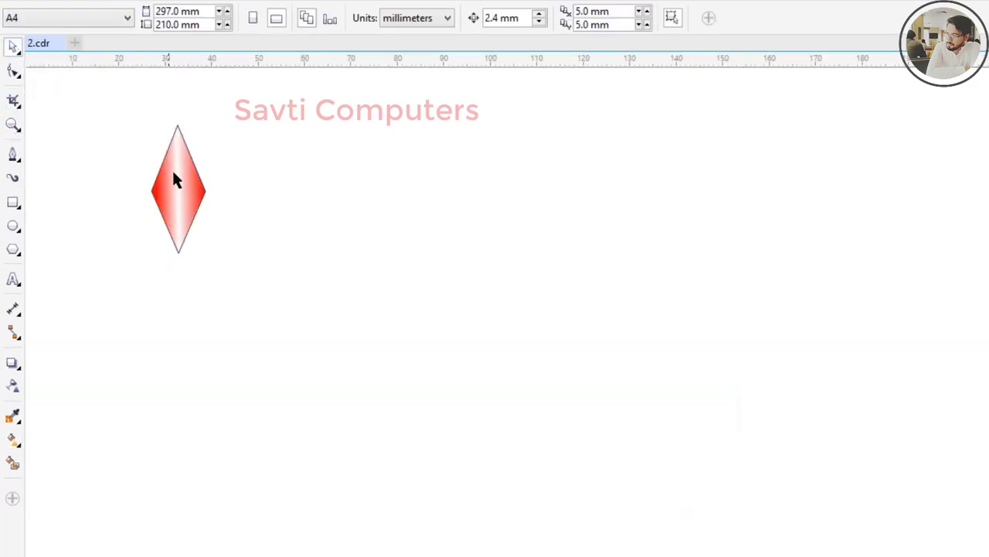
drag(175, 177, 375, 213)
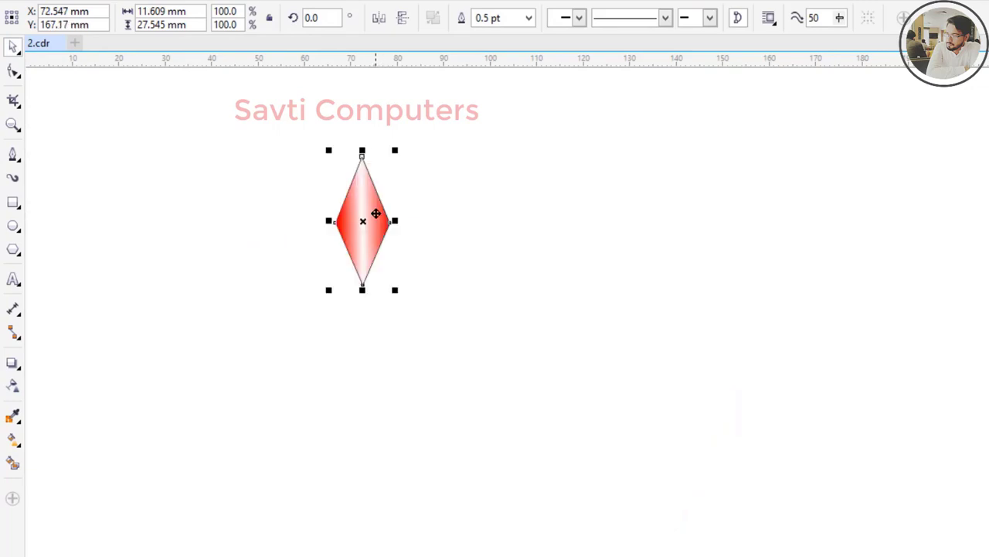
click(372, 222)
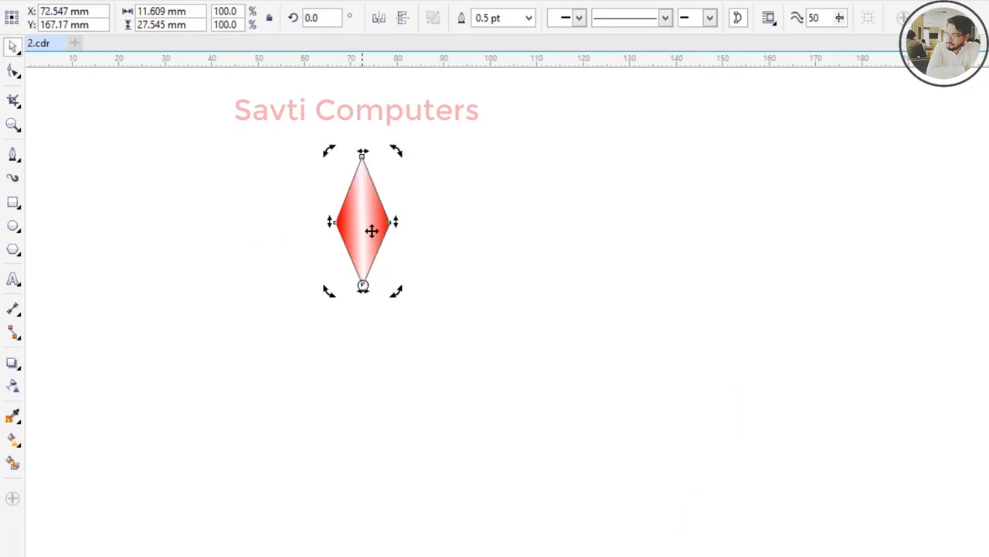
Create a copy of the diamond rotated about 18.3° around its bottom tip, and repeat it until the petals complete a full circle.
drag(331, 151, 332, 198)
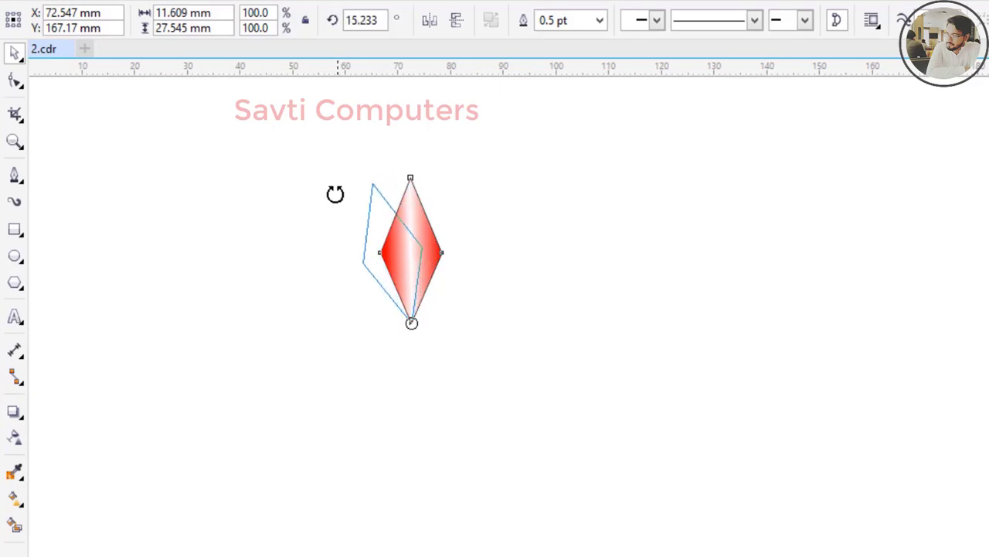
right_click(332, 199)
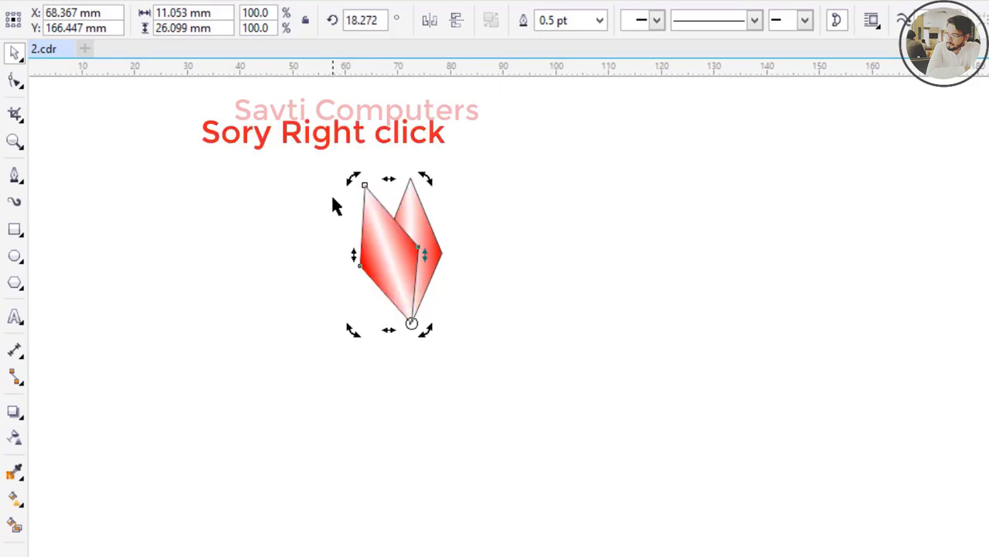
key(ctrl+r)
key(ctrl+r)
key(ctrl+r)
key(ctrl+r)
key(ctrl+r)
key(ctrl+r)
key(ctrl+d)
key(ctrl+d)
key(ctrl+d)
key(ctrl+d)
key(ctrl+d)
key(ctrl+d)
key(ctrl+d)
key(ctrl+d)
key(ctrl+d)
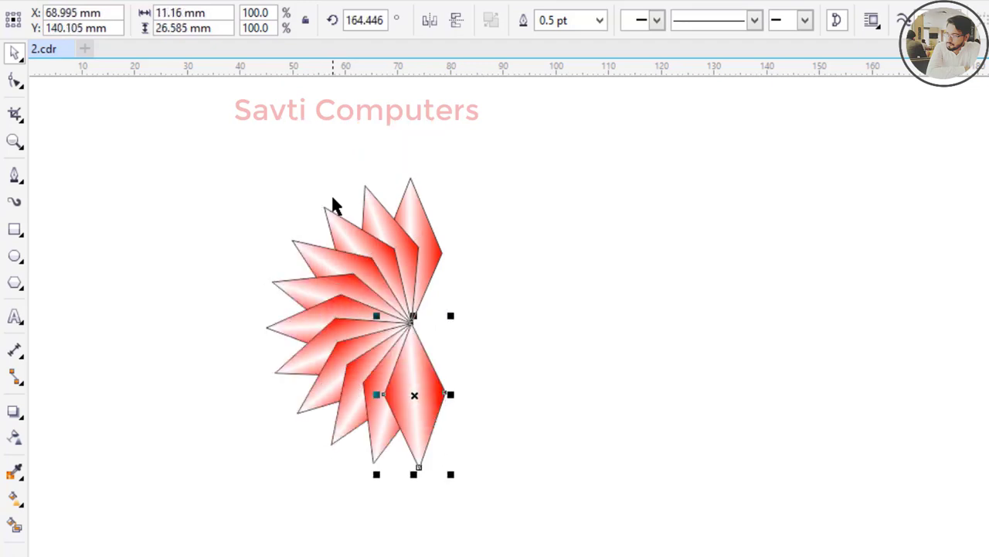
key(ctrl+d)
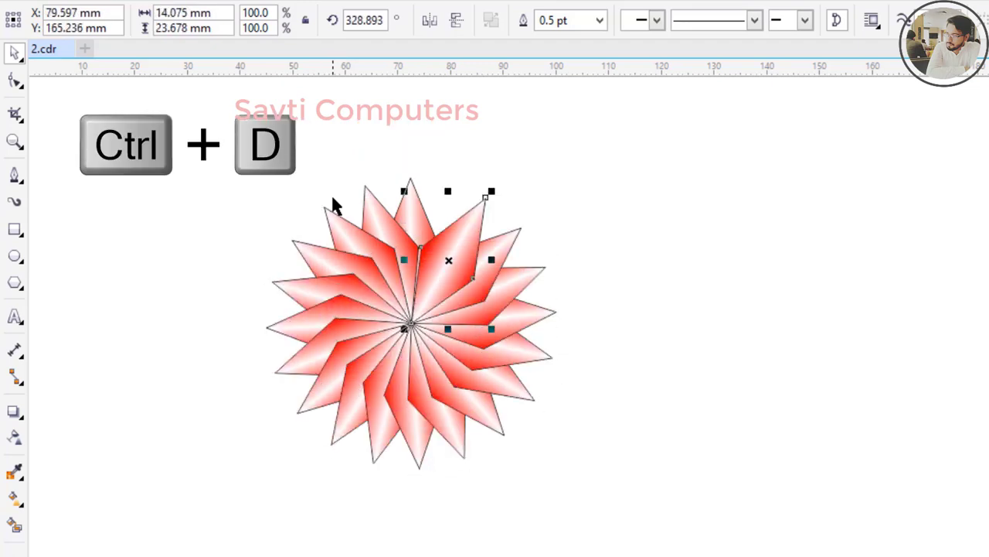
Remove the outline from all the diamonds of the flower.
click(221, 135)
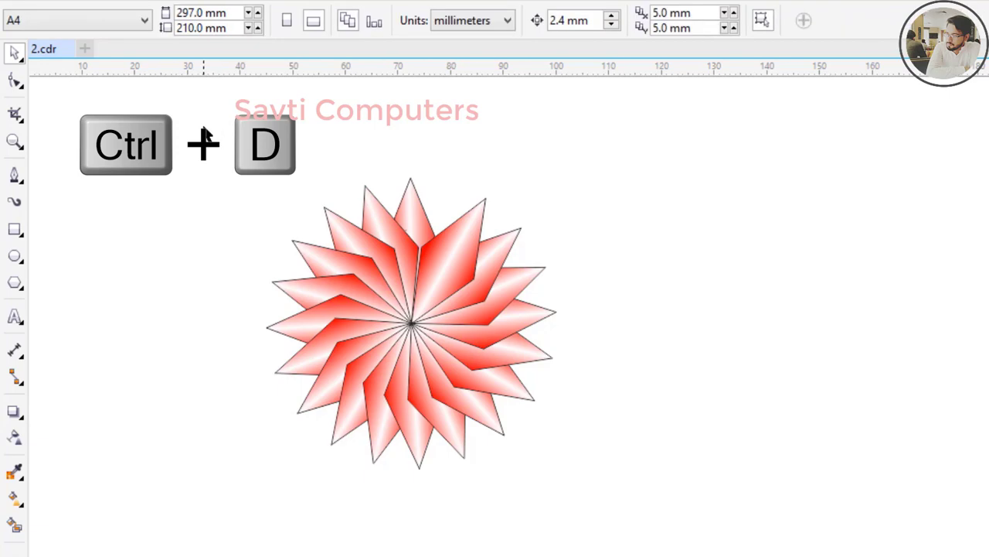
drag(203, 126, 711, 402)
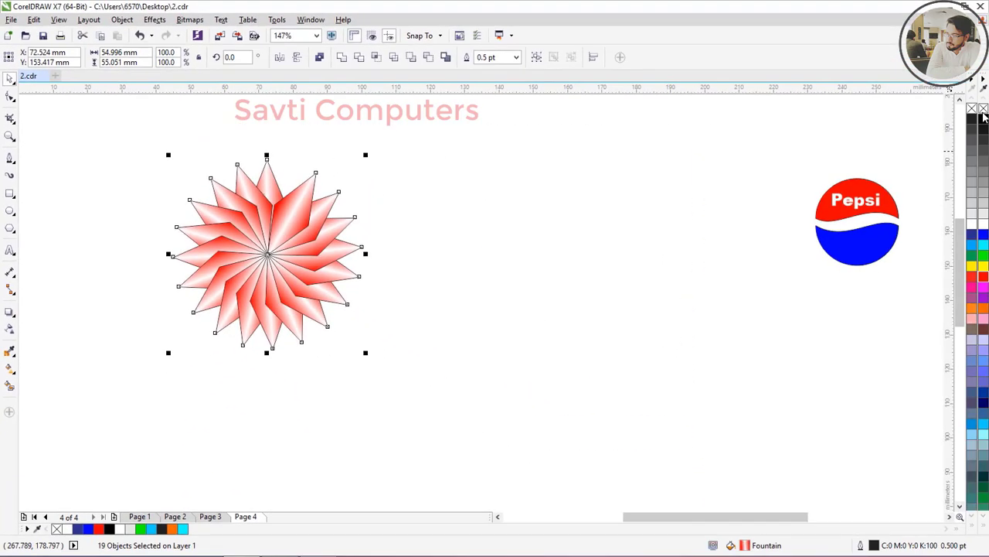
right_click(983, 113)
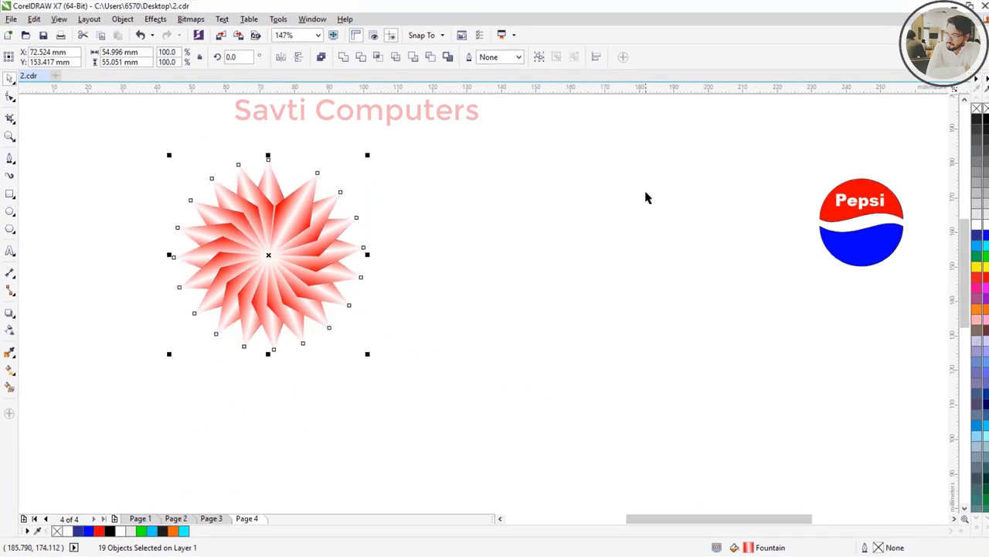
click(645, 194)
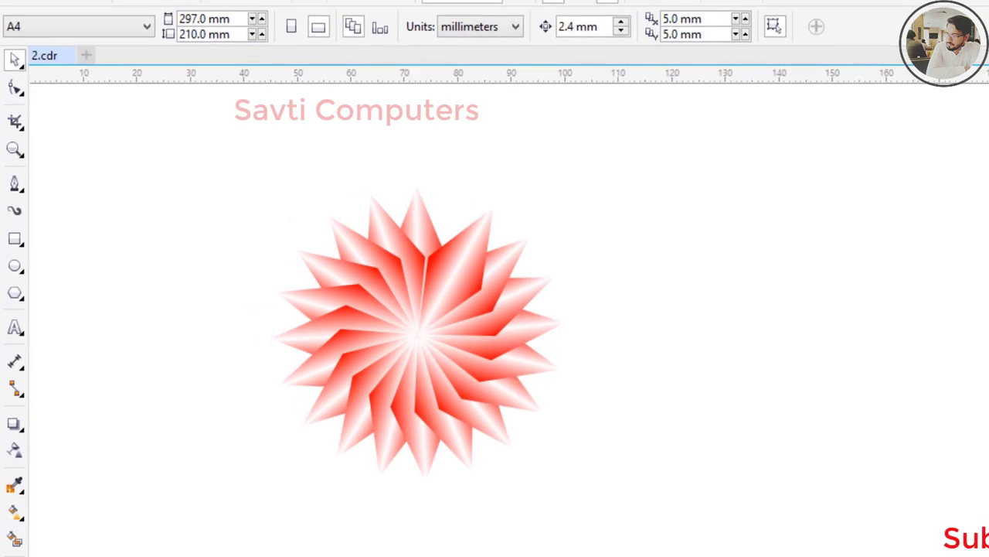
Separate the front diamond from the flower, set the flower aside scaled down, and bring the diamond back into the cleared space.
click(446, 267)
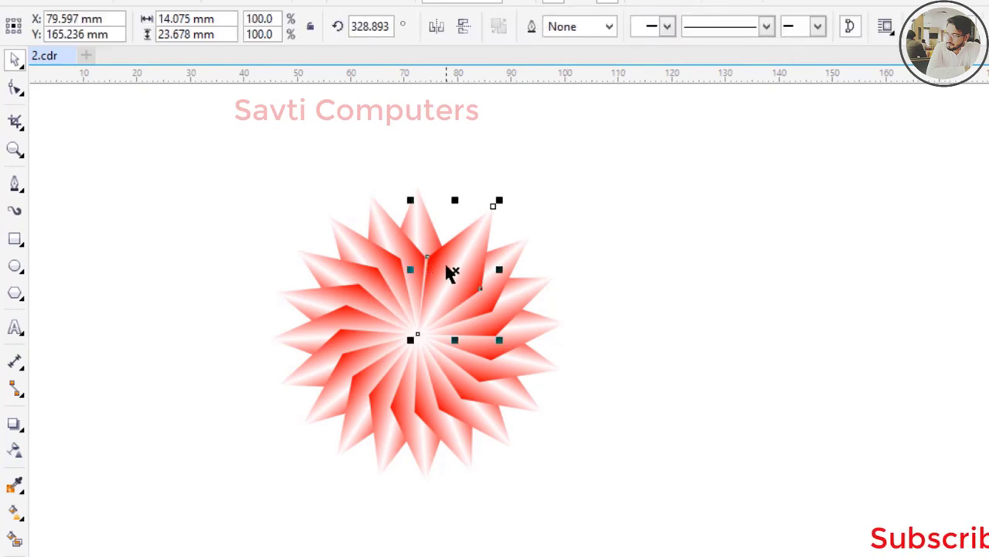
drag(452, 272, 753, 235)
drag(174, 168, 384, 301)
drag(336, 254, 640, 459)
drag(765, 225, 373, 306)
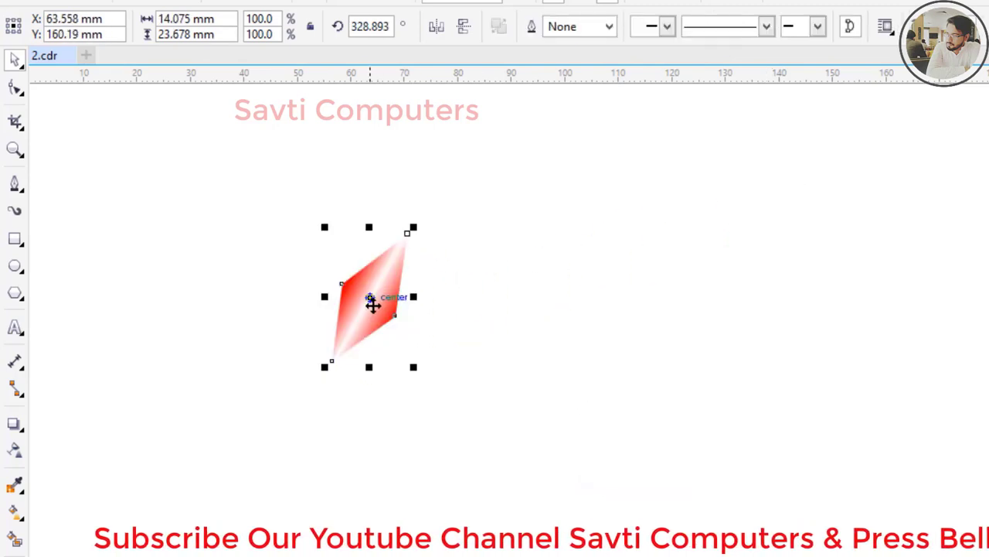
Rotate the tilted diamond around its lower tip to about 357° so it stands nearly upright.
click(372, 305)
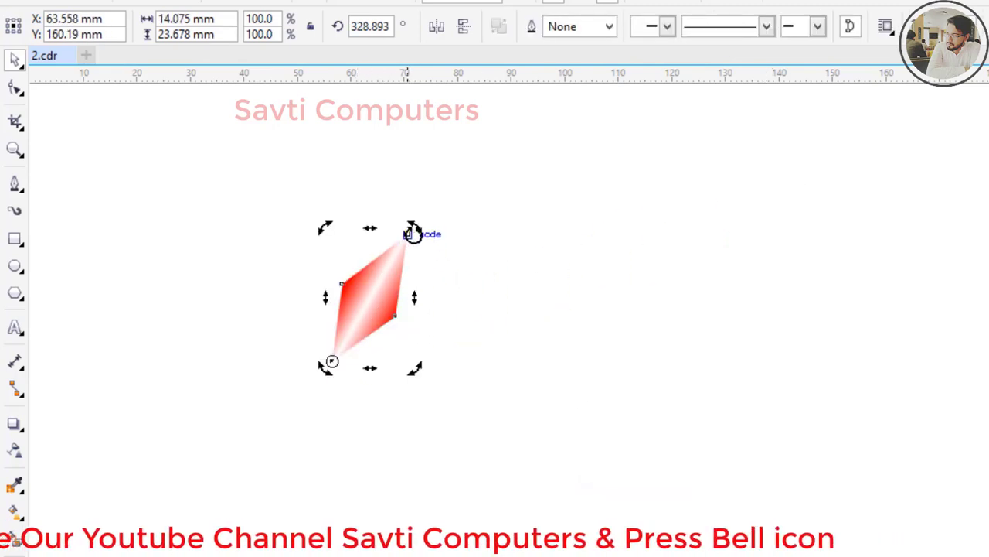
drag(413, 233, 338, 215)
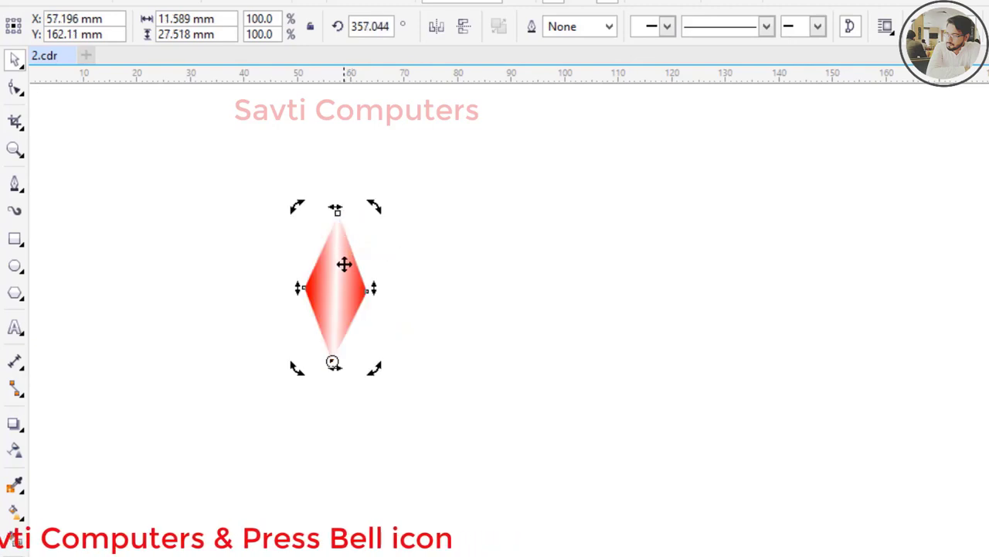
click(344, 265)
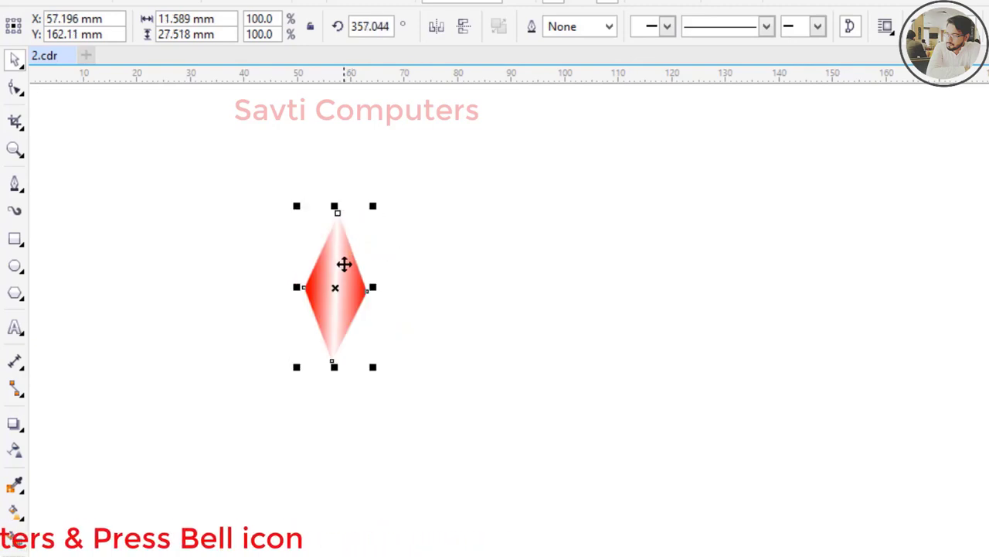
Duplicate the diamond and shift the copy about 26.4 mm up and 1.5 mm right, so that it stands tip to tip on the first.
drag(344, 265, 342, 264)
key(Up)
key(Up)
key(Up)
key(Up)
key(Up)
key(Up)
key(Up)
key(Up)
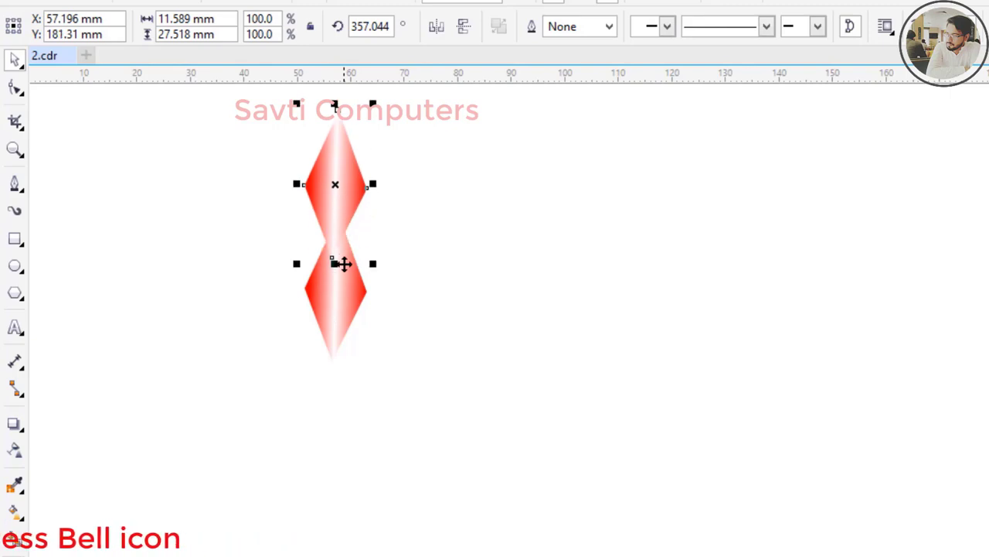
click(506, 275)
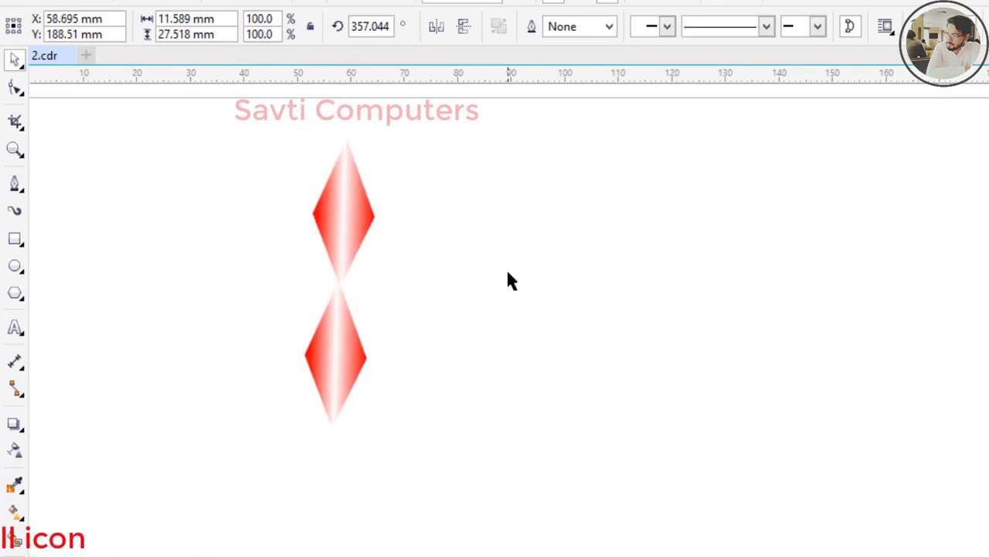
Group the two stacked diamonds.
drag(240, 111, 442, 479)
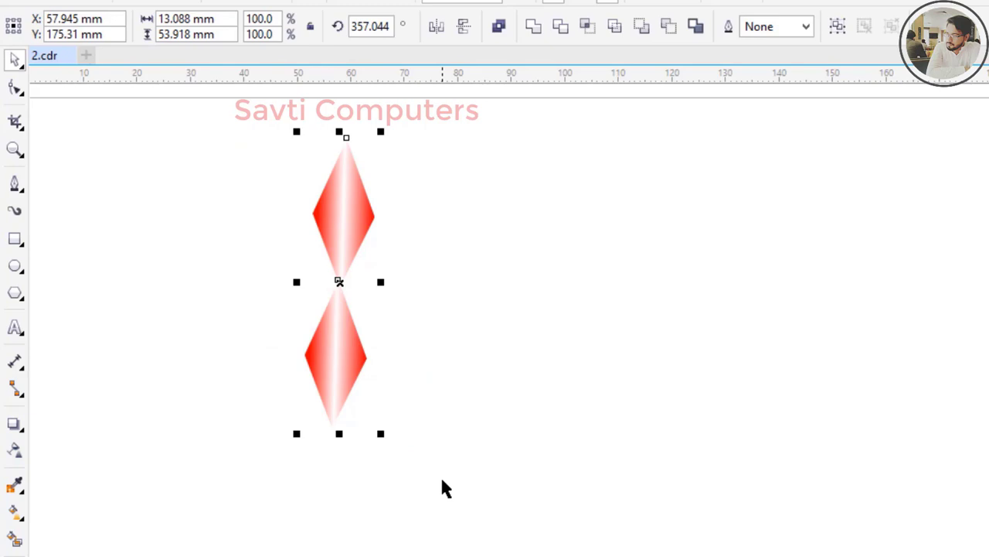
key(ctrl+g)
click(444, 396)
click(353, 347)
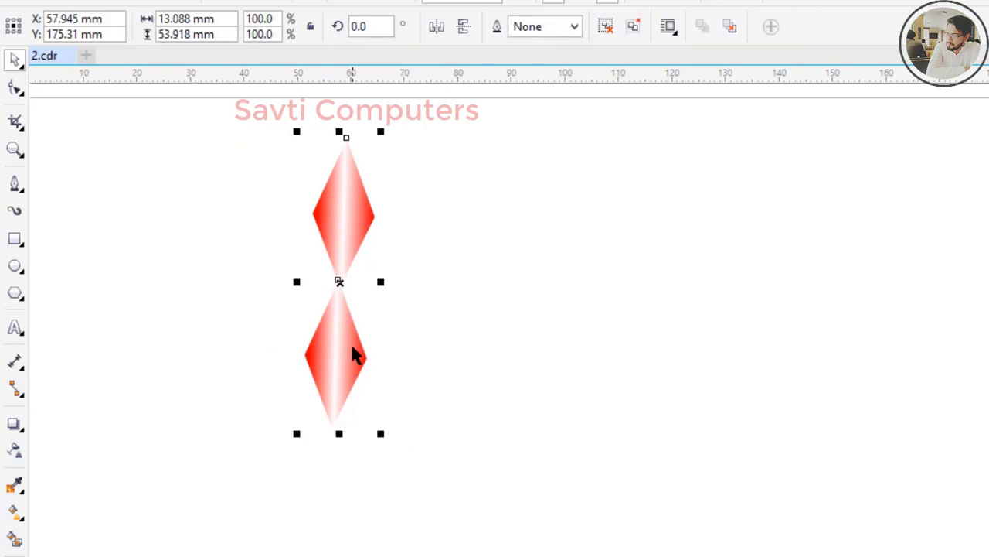
Place the group's centre of rotation on its bottom tip and move the group about 14 mm right.
click(347, 257)
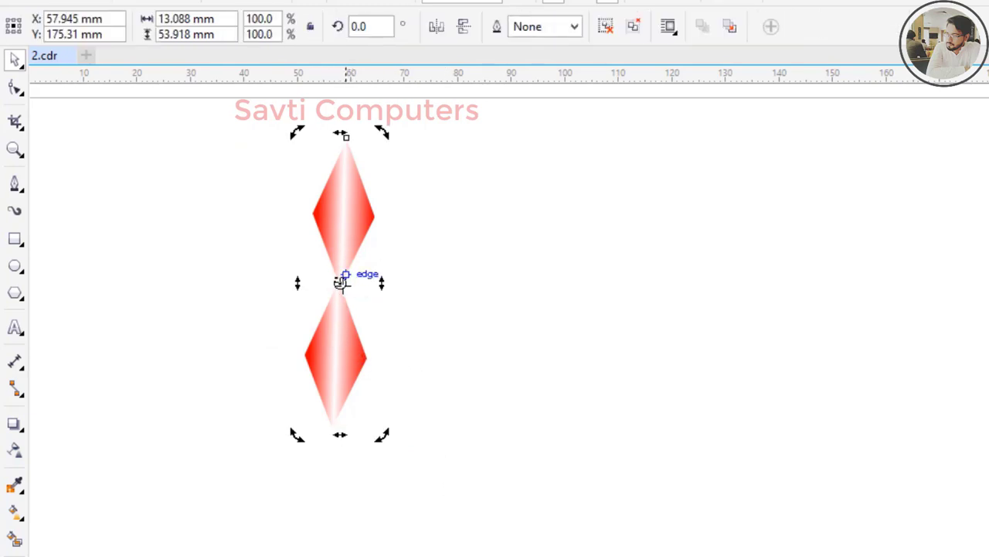
drag(343, 282, 332, 427)
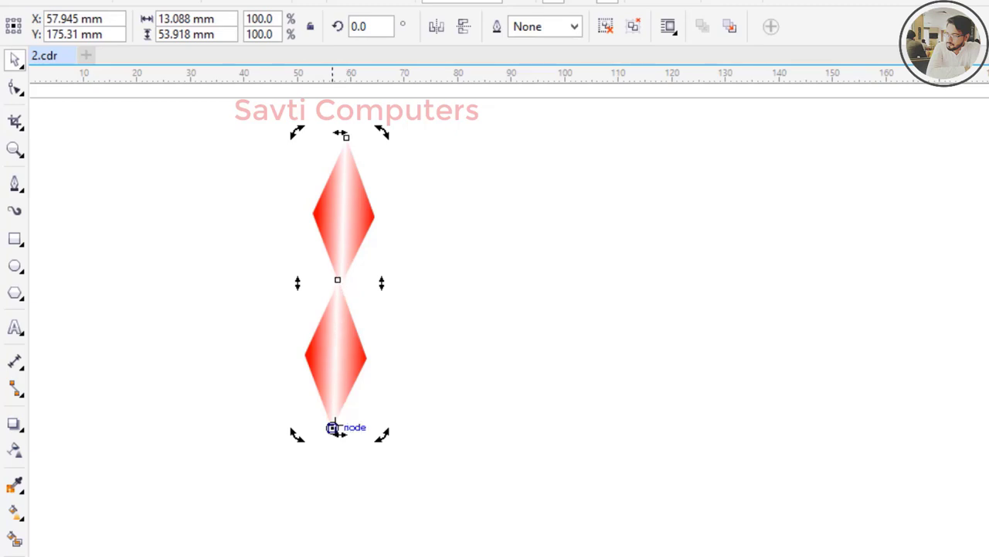
drag(358, 194, 324, 194)
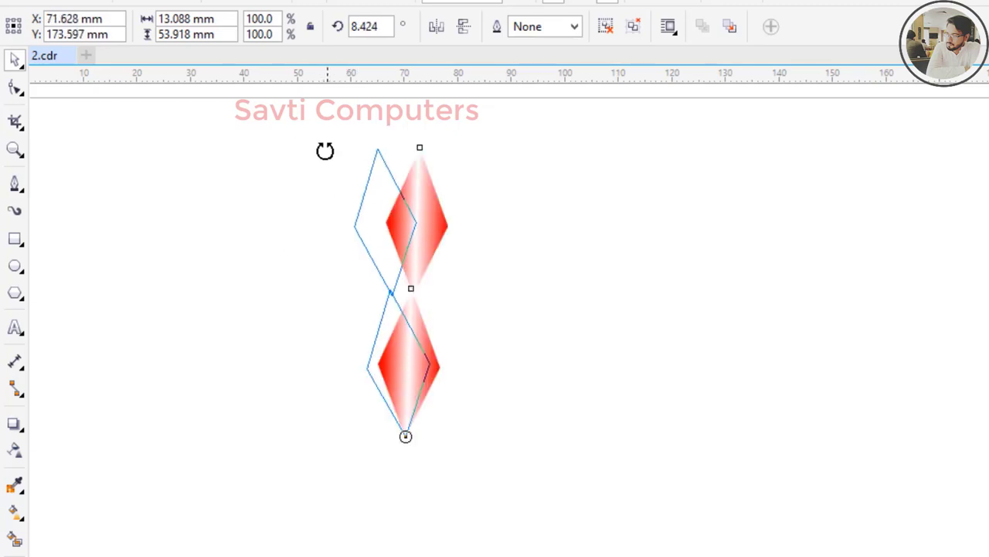
Create a copy of the diamond group rotated about 9.7° around its bottom tip, repeat it around a full circle, and undo the last overlapping copy.
drag(325, 151, 323, 164)
right_click(323, 164)
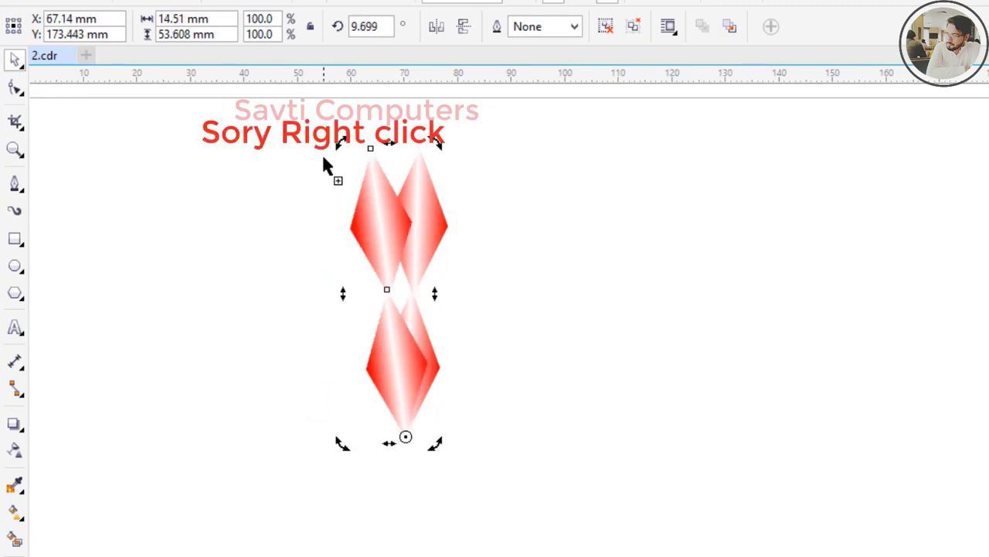
key(ctrl+r)
key(ctrl+r)
key(ctrl+r)
key(ctrl+r)
key(ctrl+r)
key(ctrl+r)
key(ctrl+r)
key(ctrl+r)
key(ctrl+r)
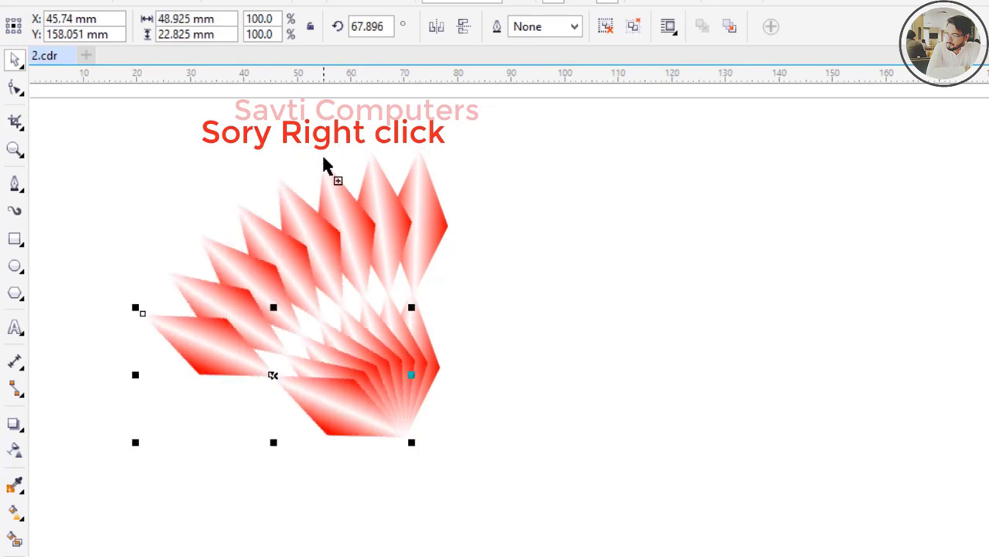
key(ctrl+r)
key(ctrl+r)
key(ctrl+r)
key(ctrl+r)
key(ctrl+r)
key(ctrl+r)
key(ctrl+r)
key(ctrl+r)
key(ctrl+r)
key(ctrl+r)
key(ctrl+r)
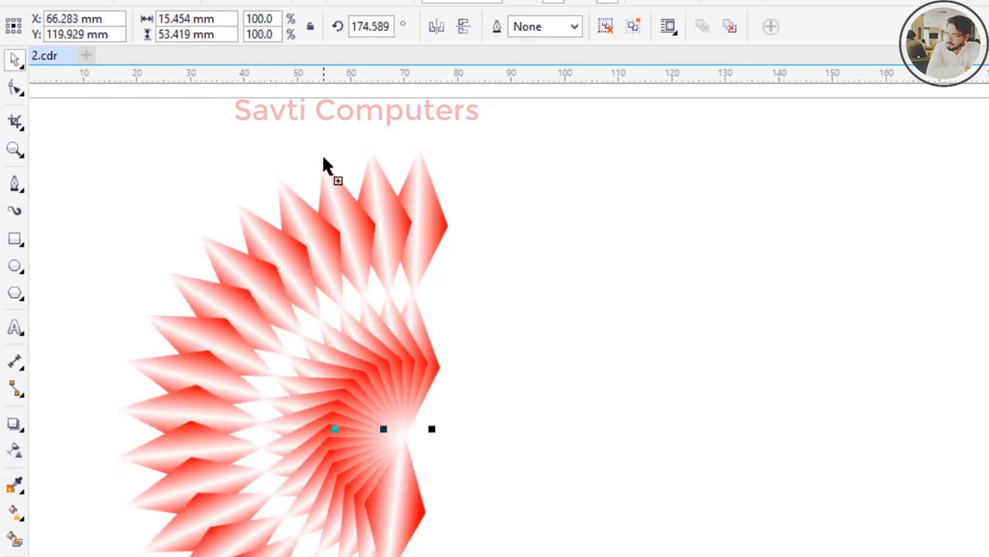
key(ctrl+r)
key(ctrl+r)
key(ctrl+r)
key(ctrl+r)
key(ctrl+r)
key(ctrl+r)
key(ctrl+r)
key(ctrl+r)
key(ctrl+r)
key(ctrl+r)
key(ctrl+r)
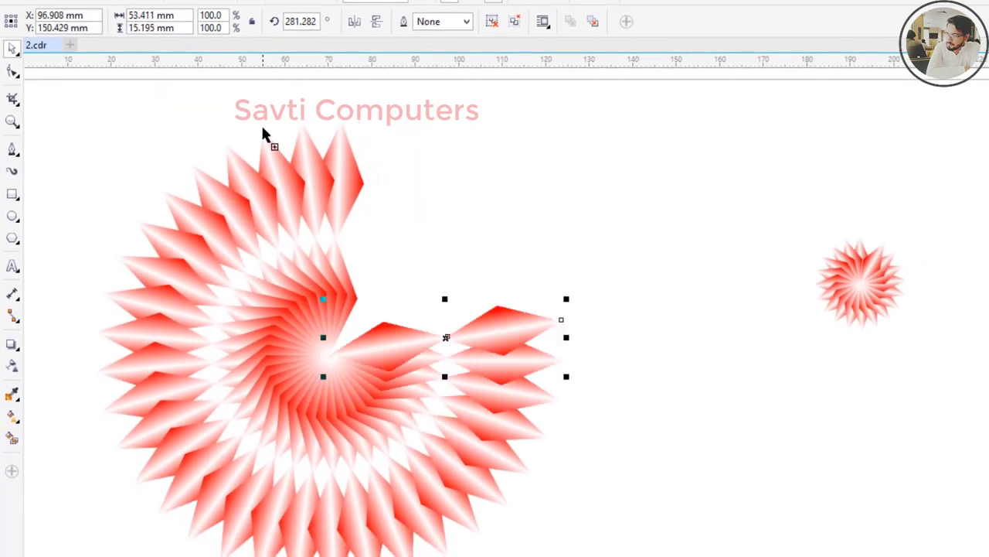
key(ctrl+r)
key(ctrl+r)
key(ctrl+r)
key(ctrl+r)
key(ctrl+r)
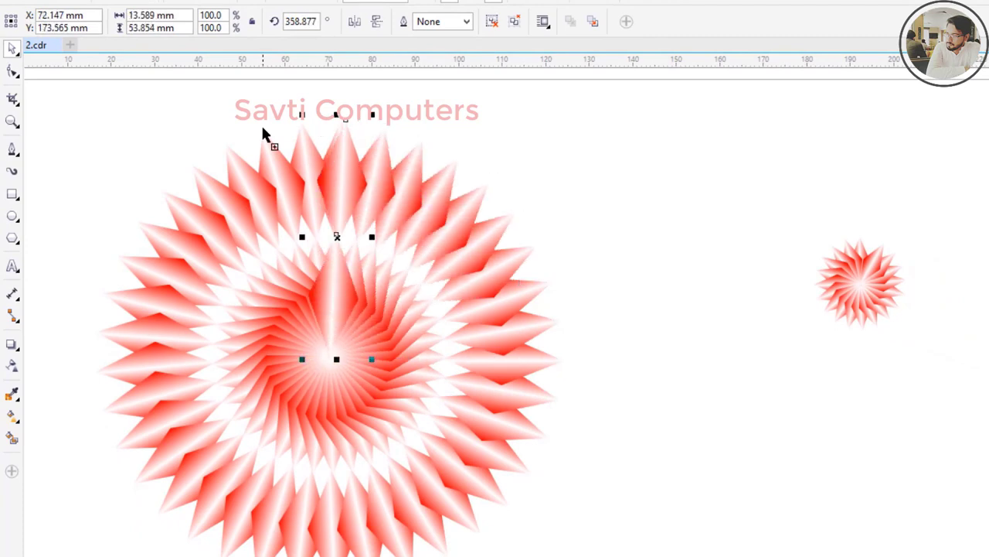
key(ctrl+z)
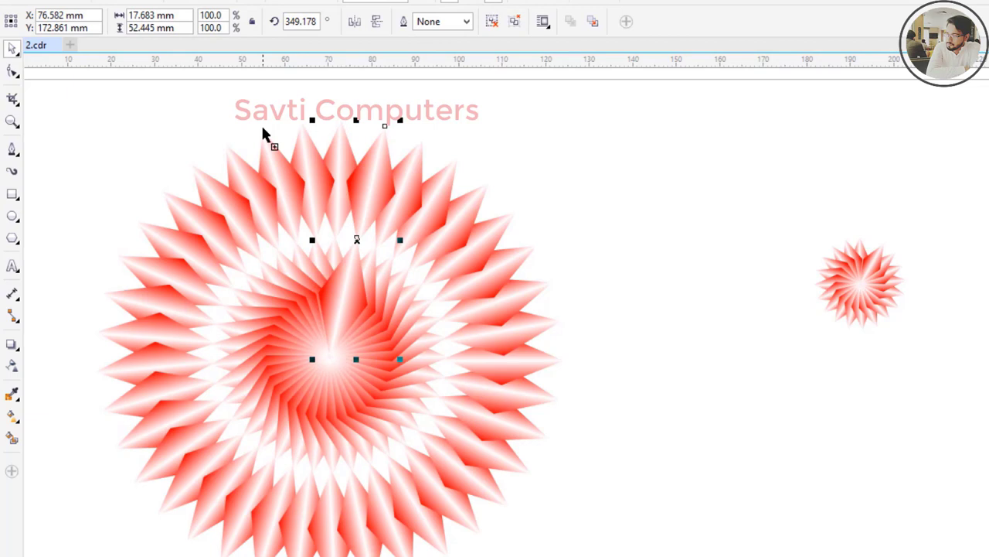
Move the original unrotated diamond pair out of the large flower, about 71 mm right and 3 mm down.
click(340, 171)
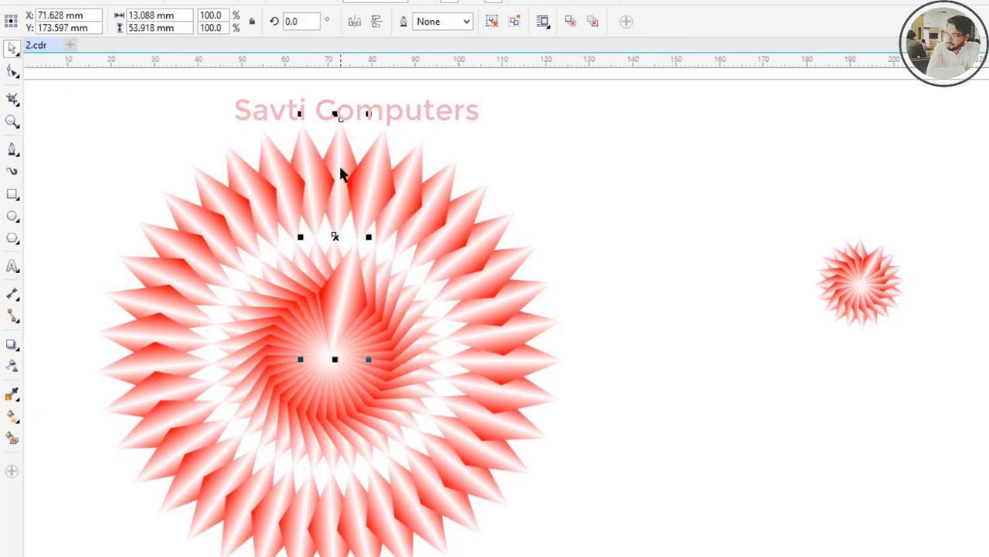
click(341, 170)
drag(340, 166, 649, 182)
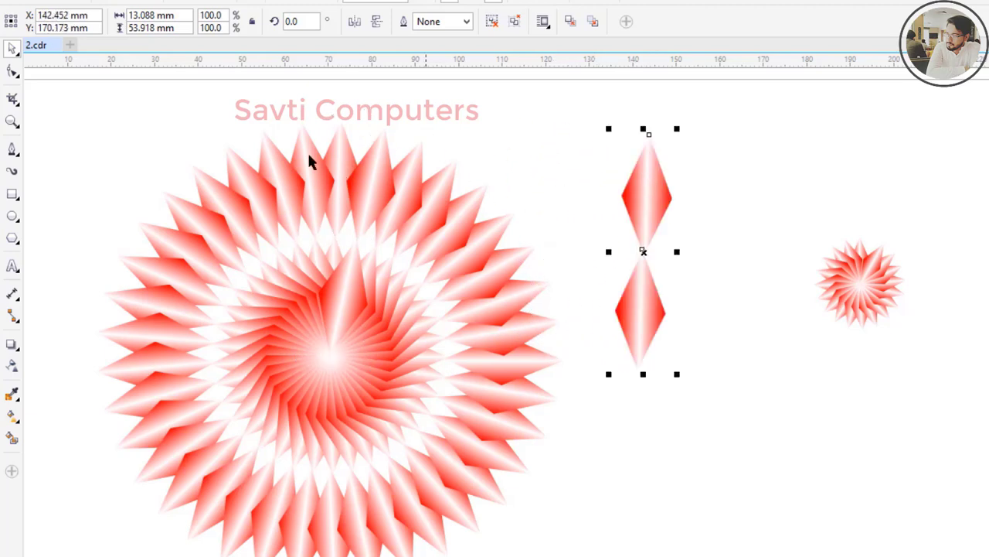
Set the large flower aside at the page's upper left, scaled down to about 14.9 mm wide, and move the diamond pair into the cleared space.
drag(66, 115, 184, 260)
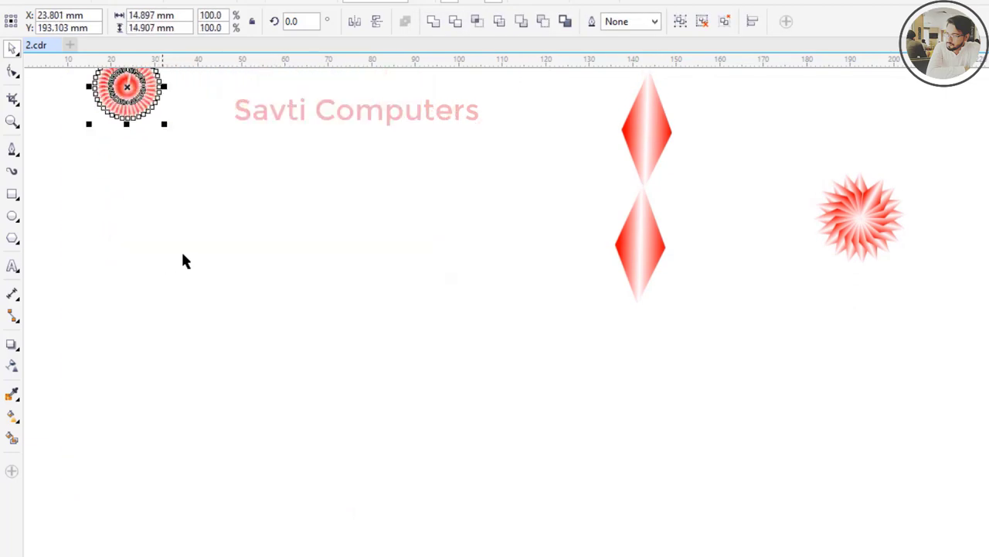
drag(632, 140, 354, 218)
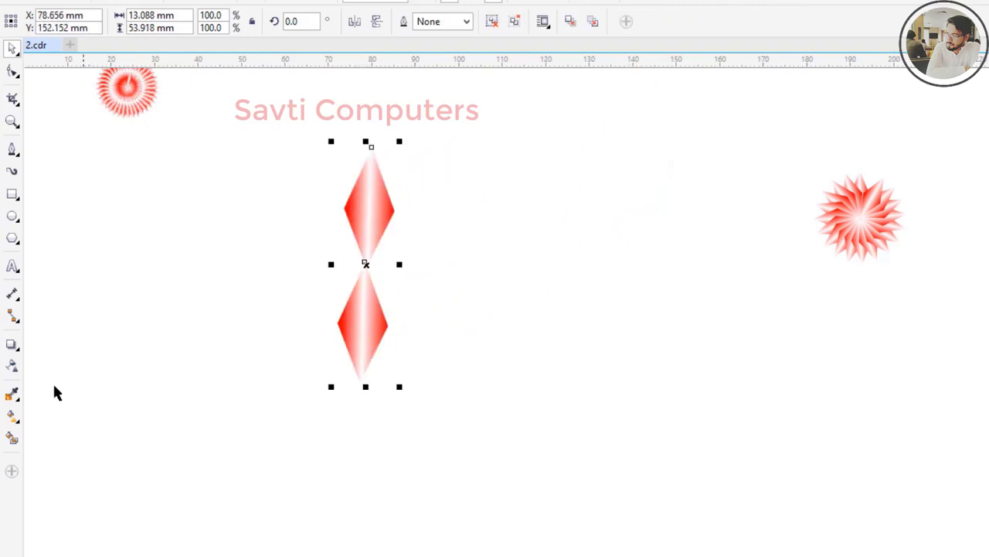
Recolour the outer gradient nodes of both diamonds in the pair from red to green, keeping the white middle.
click(12, 416)
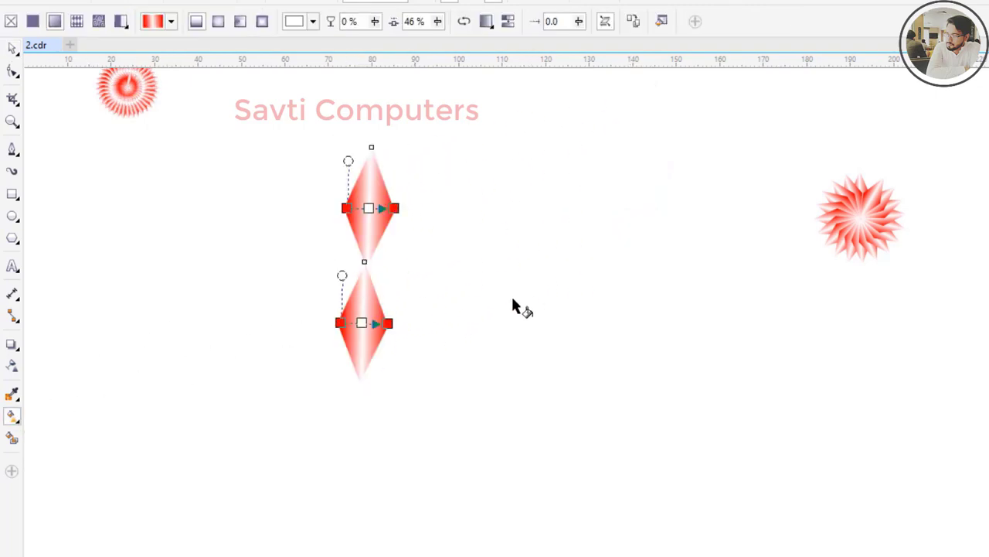
click(387, 322)
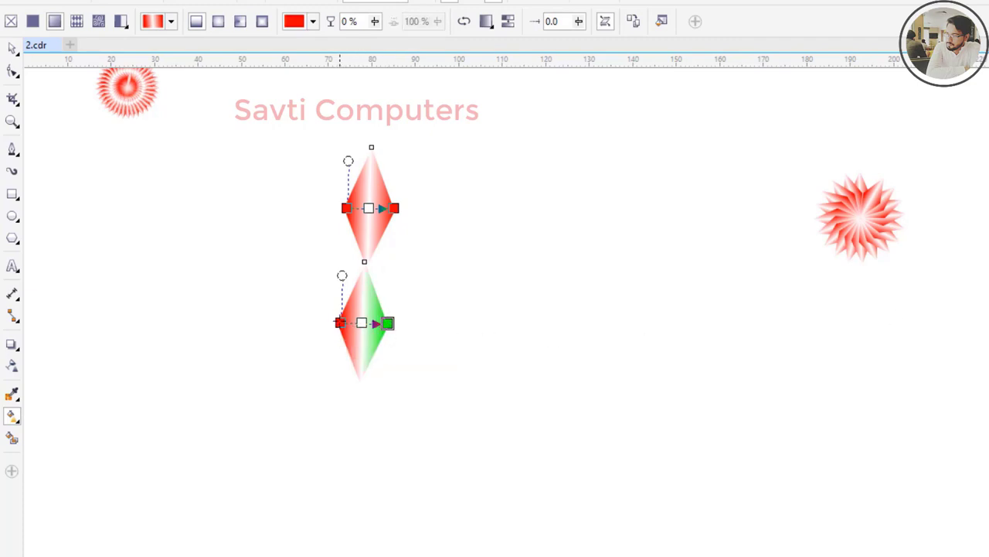
click(339, 322)
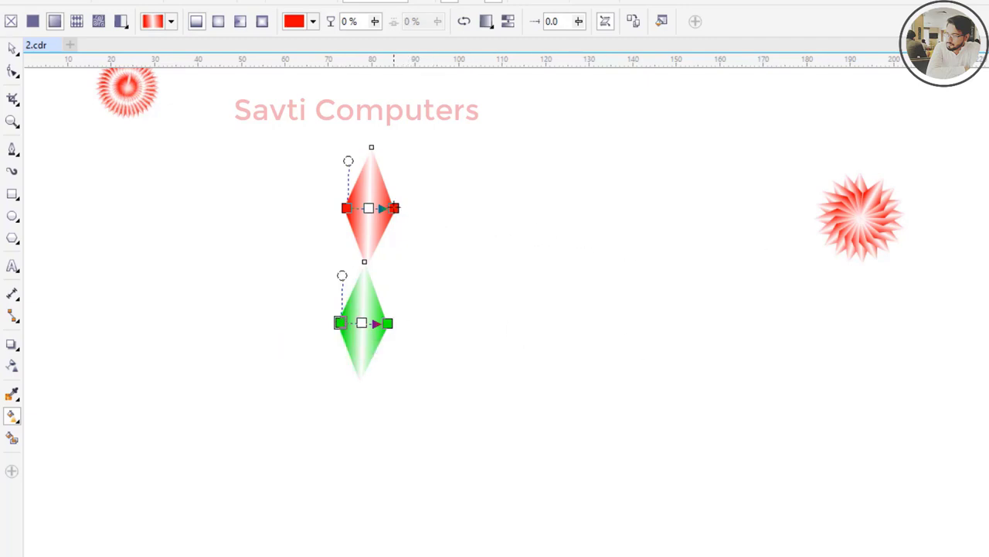
click(394, 208)
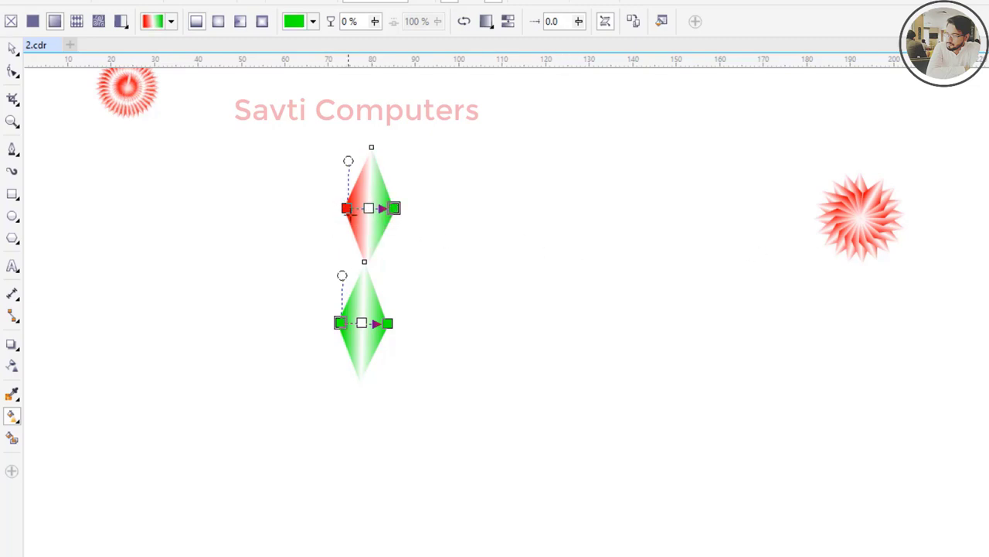
click(347, 208)
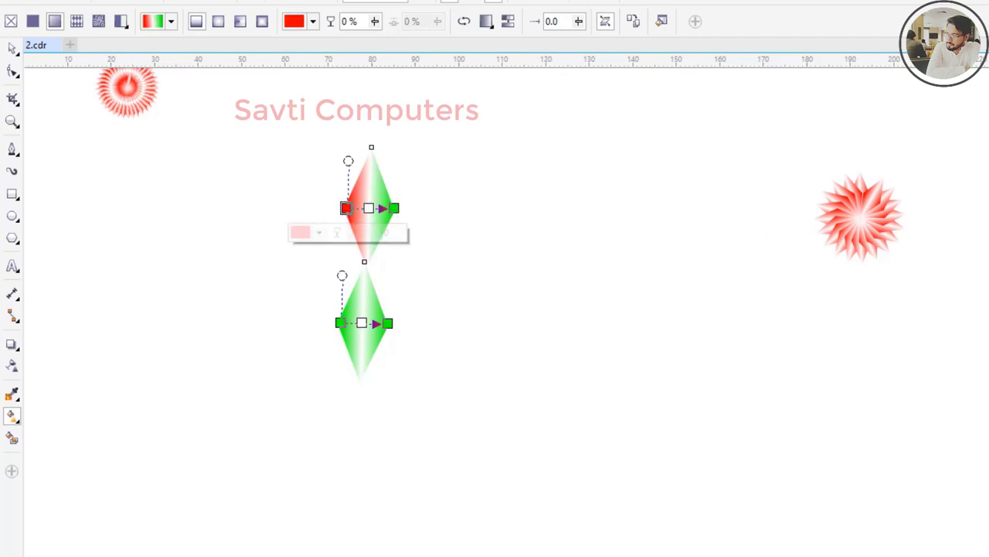
Create a copy of the green diamond pair rotated about 14.6° around its bottom tip and repeat it around a full circle.
click(11, 47)
click(378, 183)
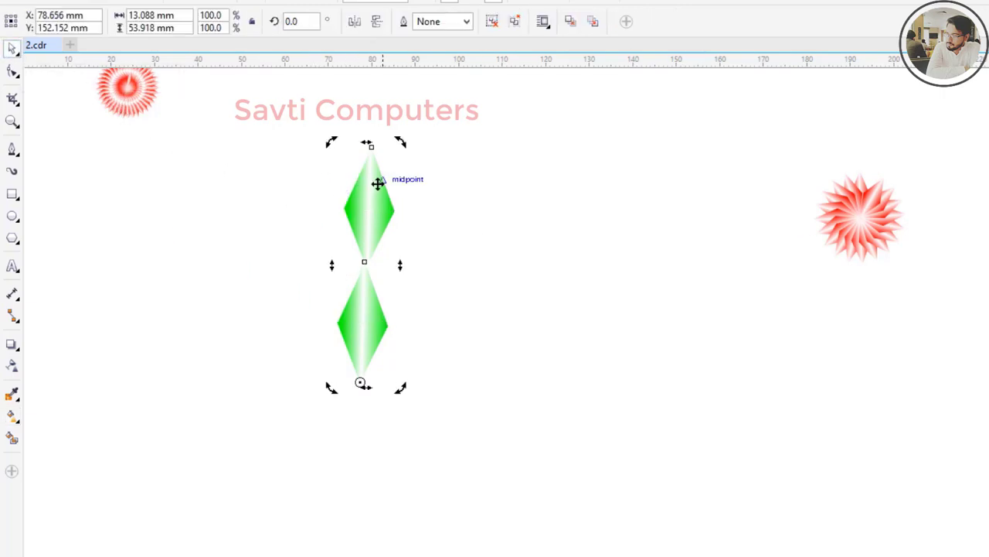
drag(334, 140, 273, 160)
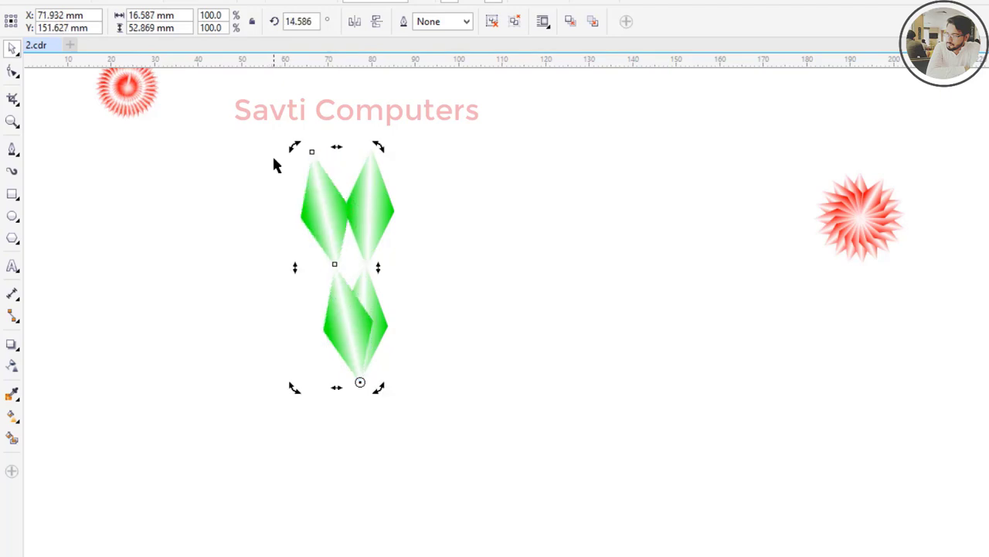
key(ctrl+r)
key(ctrl+r)
key(ctrl+r)
key(ctrl+r)
key(ctrl+r)
key(ctrl+r)
key(ctrl+r)
key(ctrl+r)
key(ctrl+r)
key(ctrl+r)
key(ctrl+r)
key(ctrl+r)
key(ctrl+r)
key(ctrl+r)
key(ctrl+r)
key(ctrl+r)
key(ctrl+r)
key(ctrl+r)
key(ctrl+r)
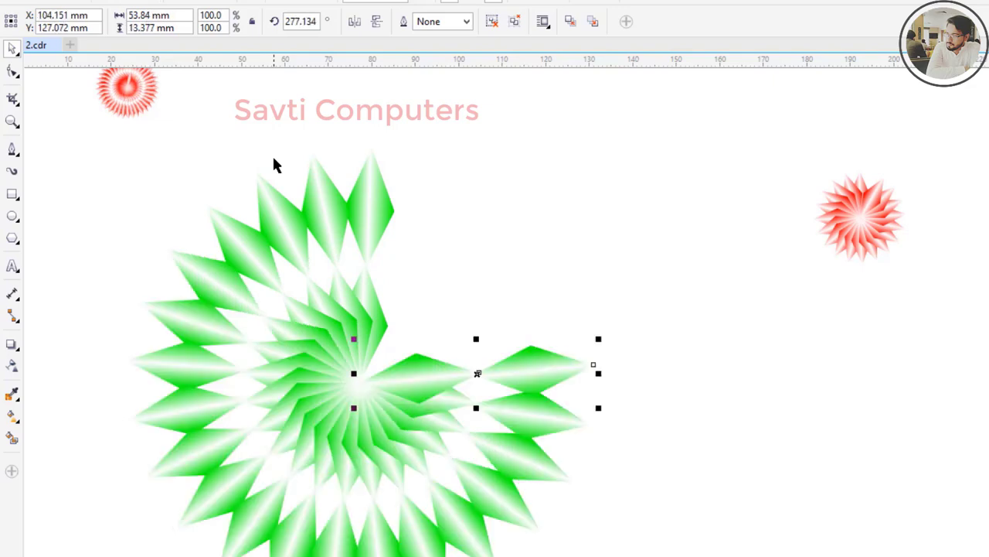
key(ctrl+r)
key(ctrl+r)
key(ctrl+r)
key(ctrl+r)
key(ctrl+r)
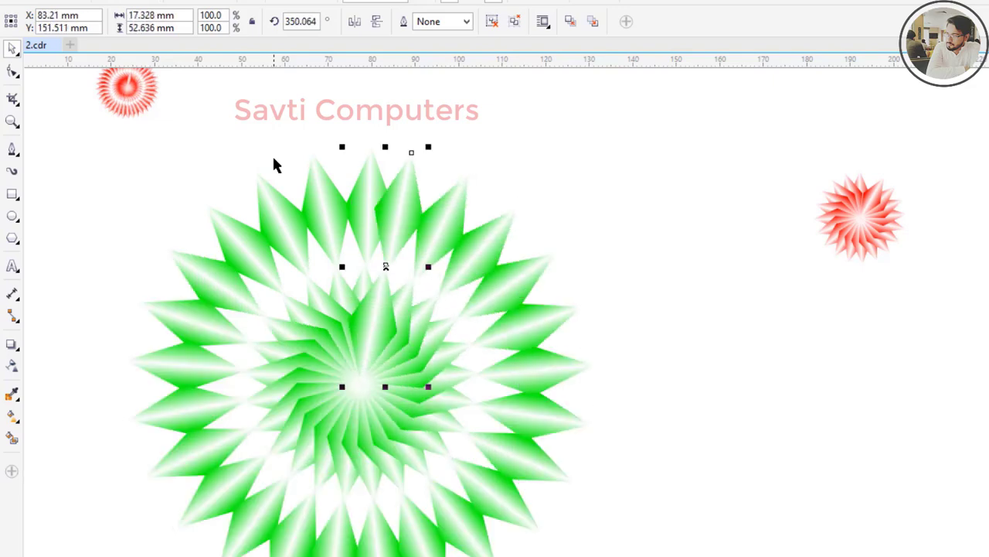
click(675, 190)
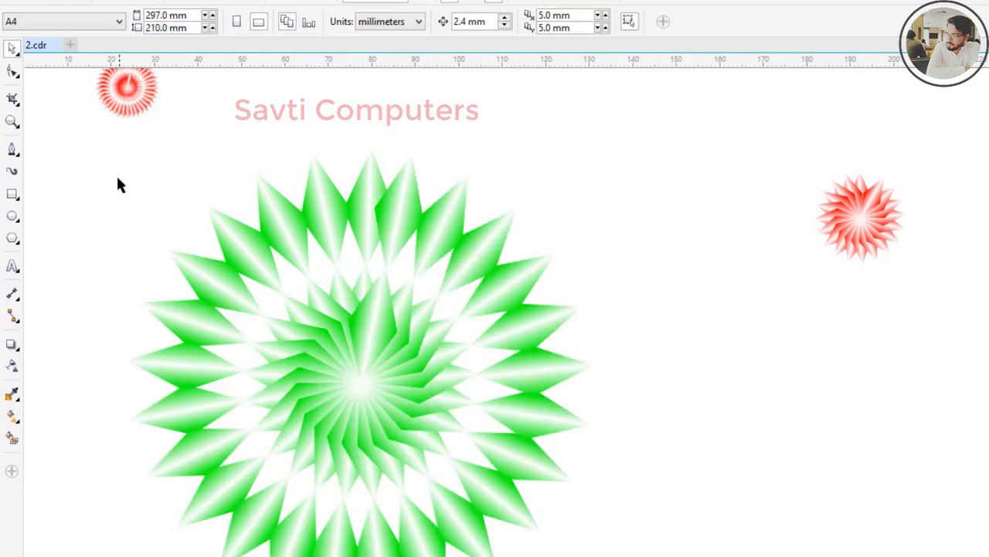
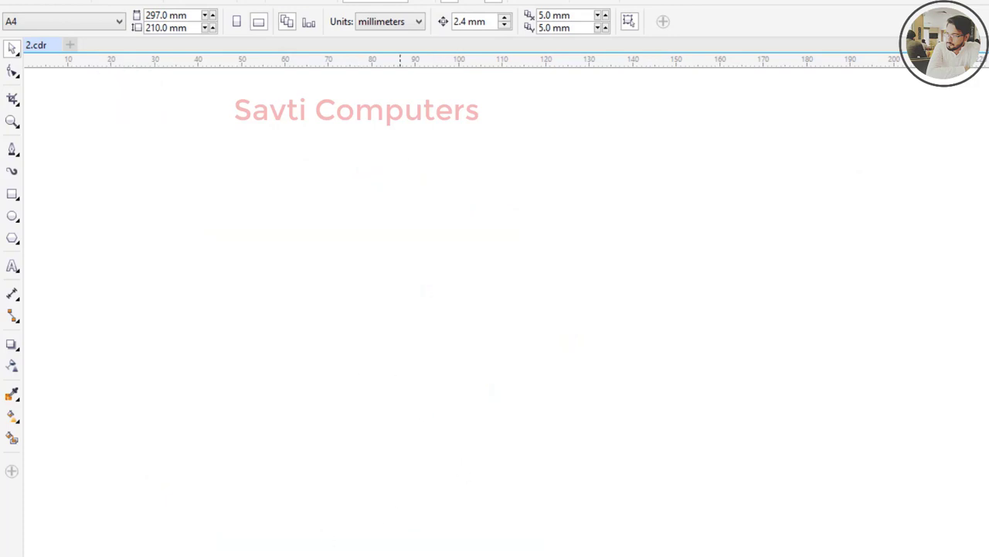
Draw a circle about 35.7 mm wide and 35.5 mm high on the empty page.
click(13, 217)
drag(241, 152, 398, 309)
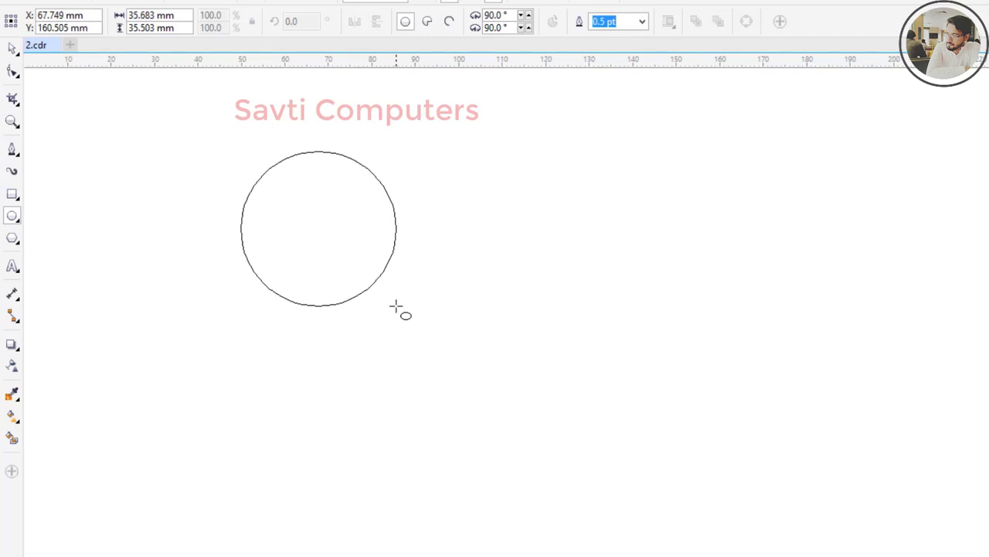
click(11, 48)
click(261, 181)
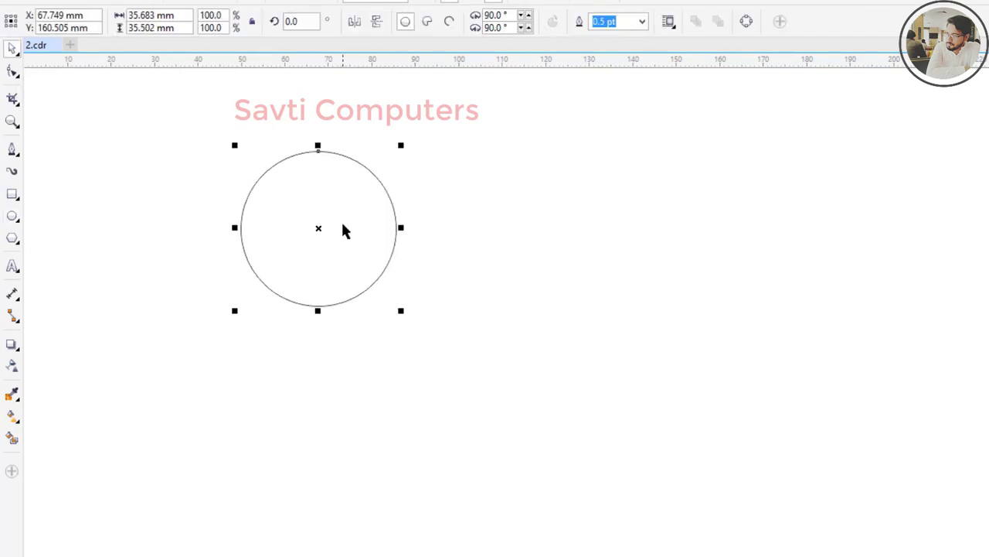
Duplicate the circle and shift the copy 26.4 mm to the right so it overlaps the original.
drag(344, 231, 343, 227)
key(Right)
key(Right)
key(Right)
key(Right)
key(Right)
key(Right)
key(Right)
key(Right)
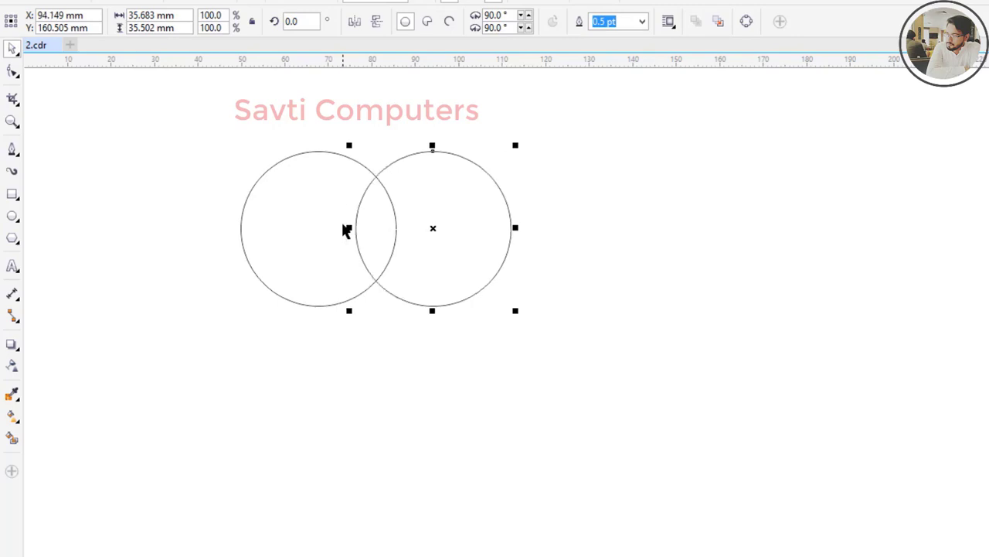
Select both overlapping circles and create a new shape from their overlap with Intersect.
drag(201, 128, 545, 330)
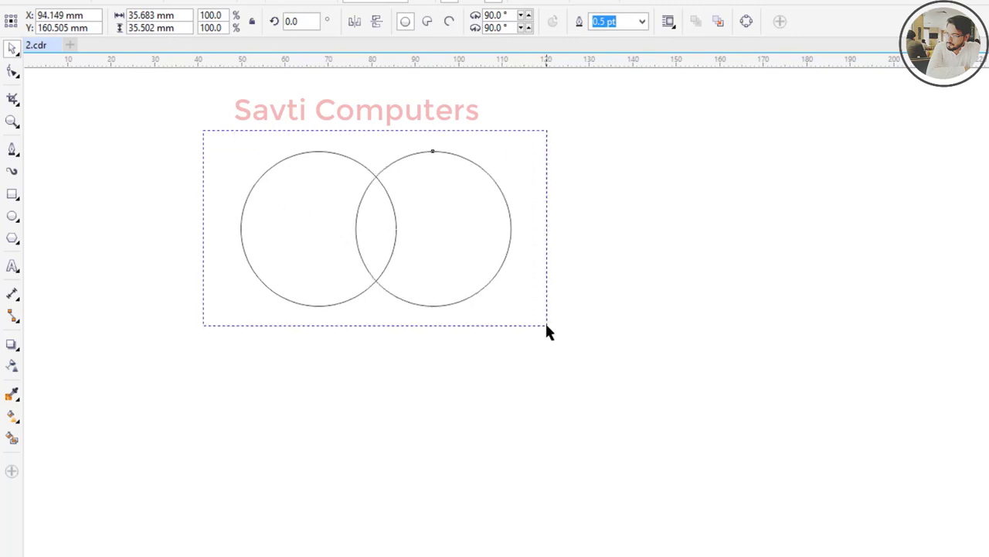
scroll(458, 21, up, 3)
click(562, 409)
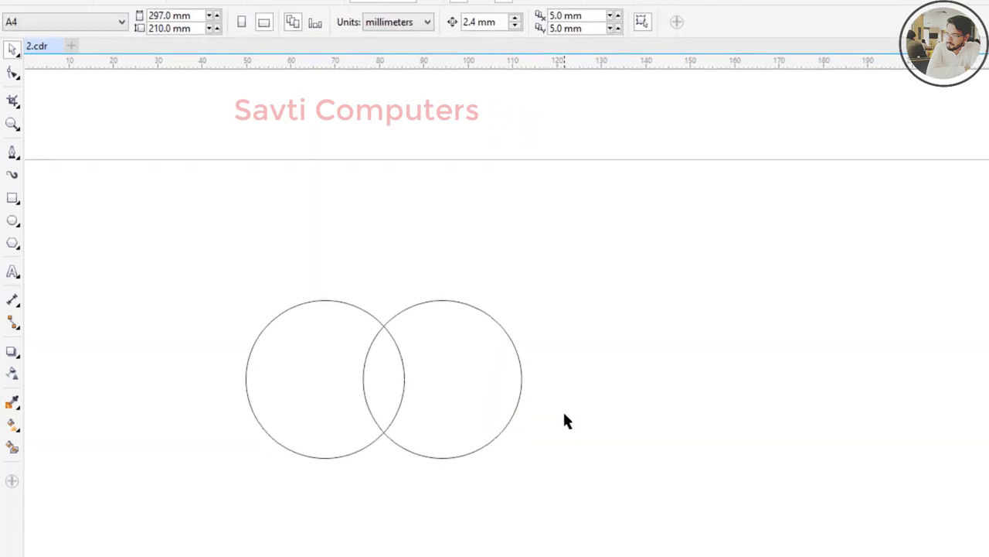
drag(191, 265, 309, 378)
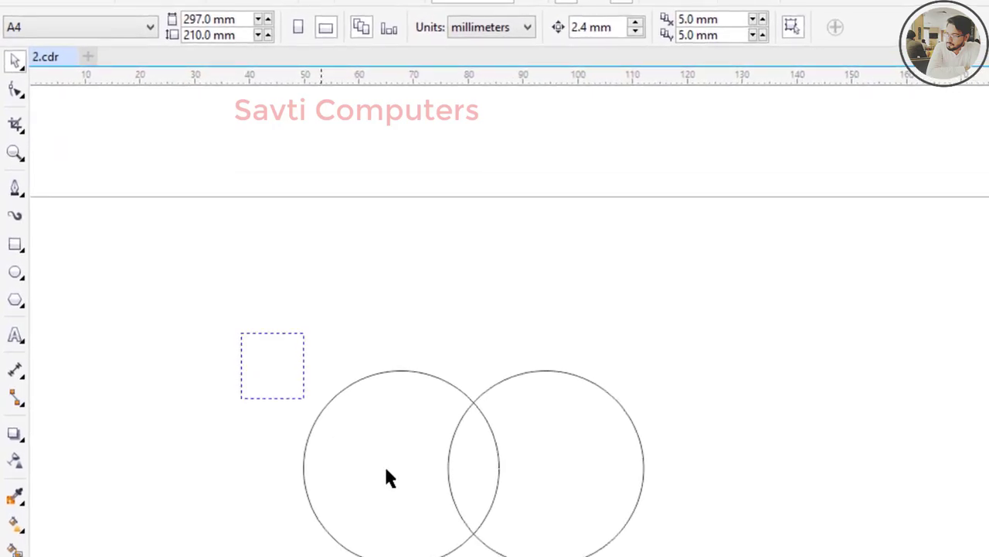
drag(391, 476, 653, 555)
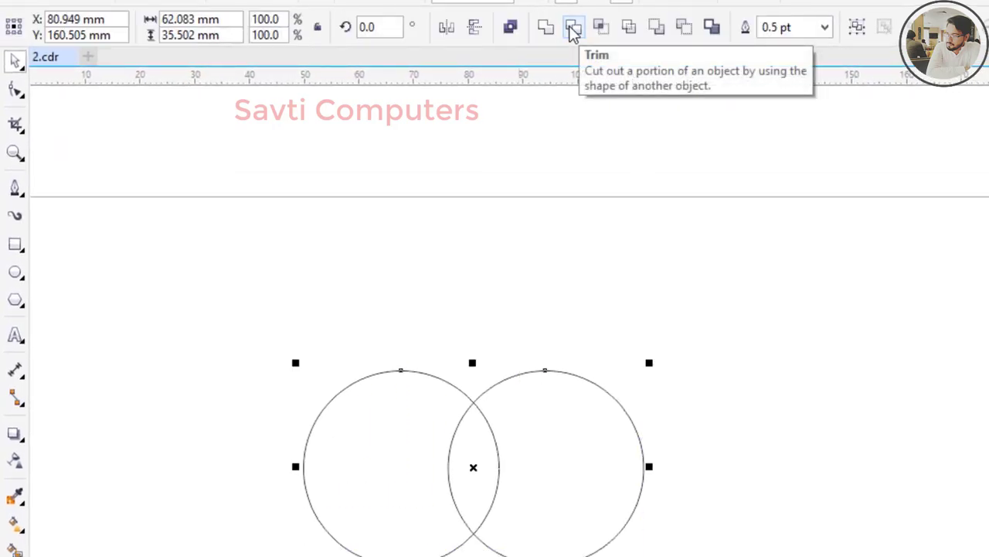
click(599, 27)
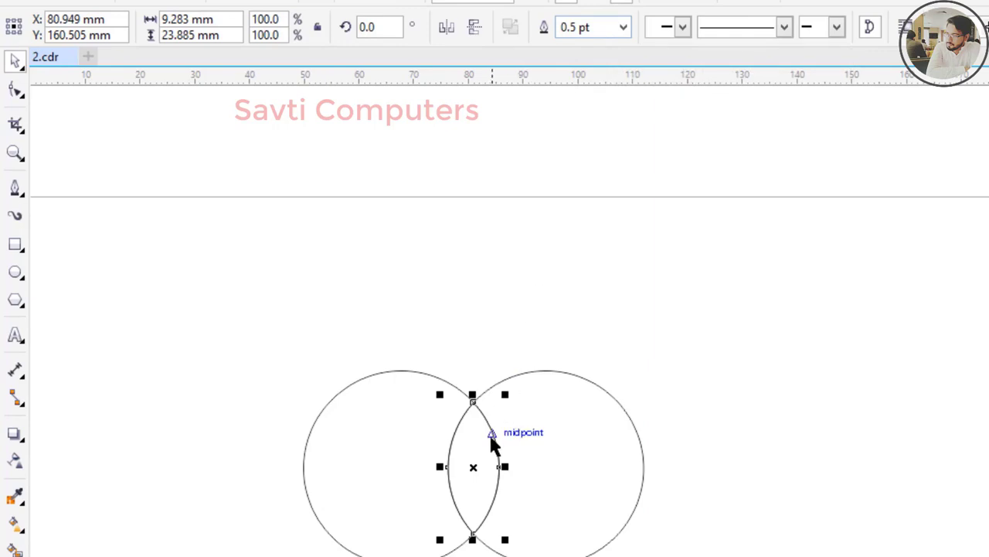
Pull the two original circles away from the lens shape and delete both of them.
drag(477, 454, 729, 429)
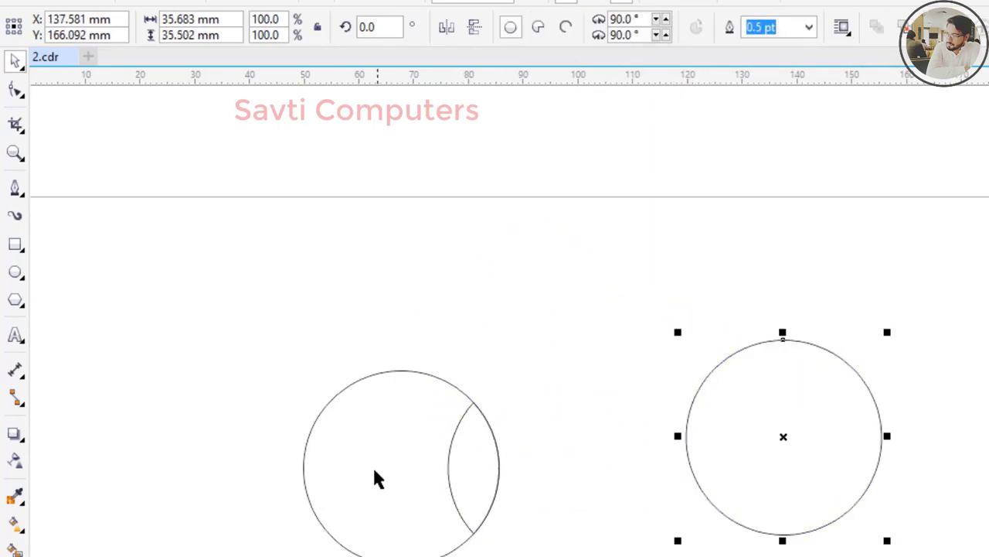
drag(373, 465, 192, 420)
key(Delete)
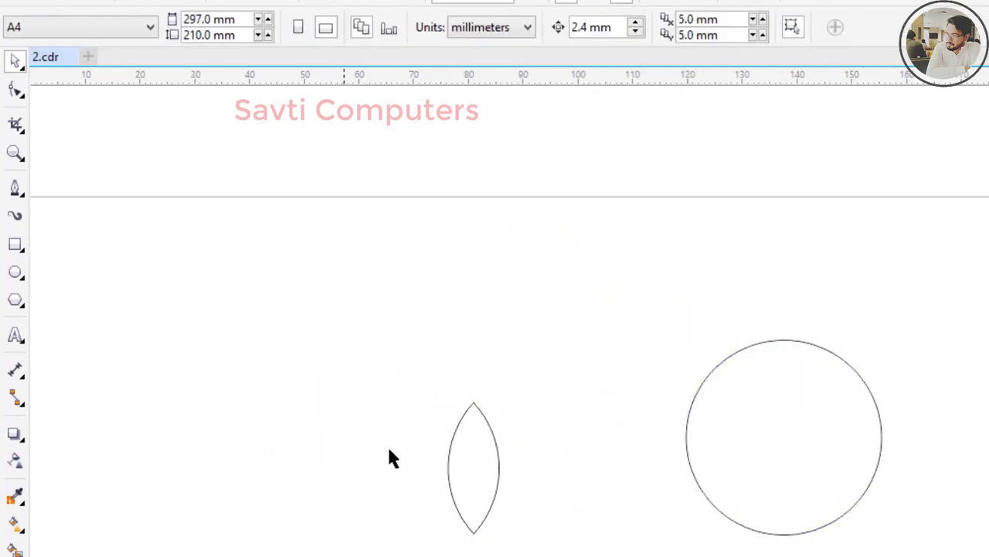
click(793, 461)
key(Delete)
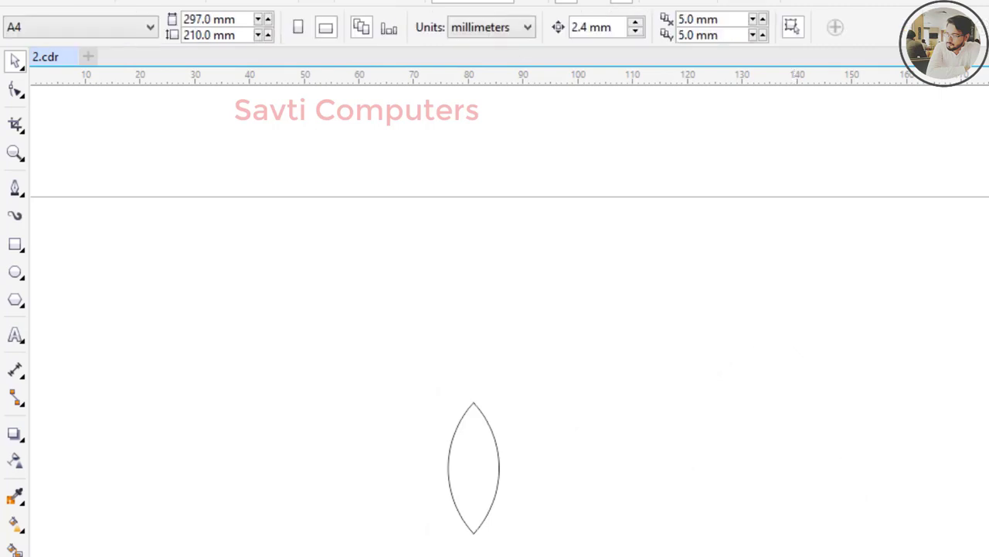
Apply a linear fountain fill to the lens-shaped petal.
scroll(510, 363, down, 5)
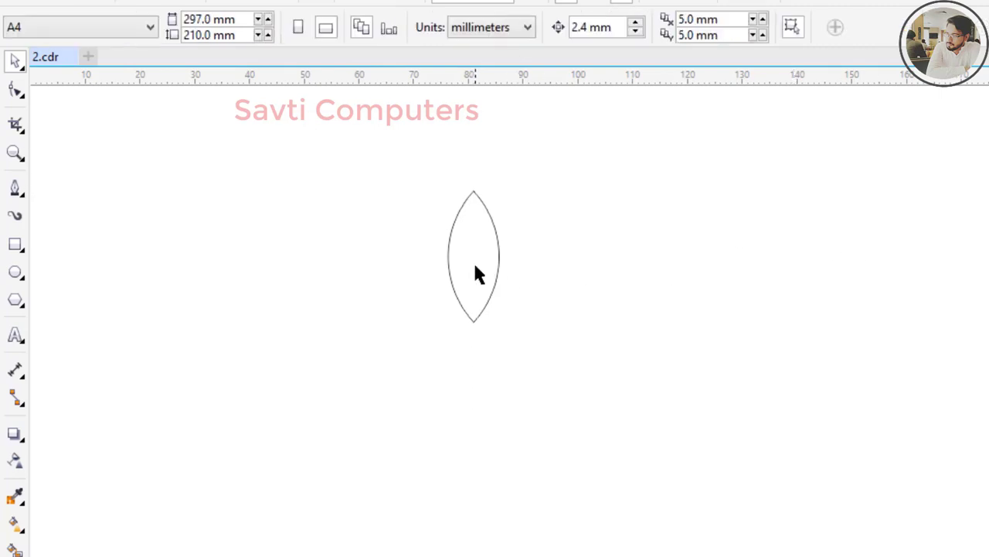
click(474, 267)
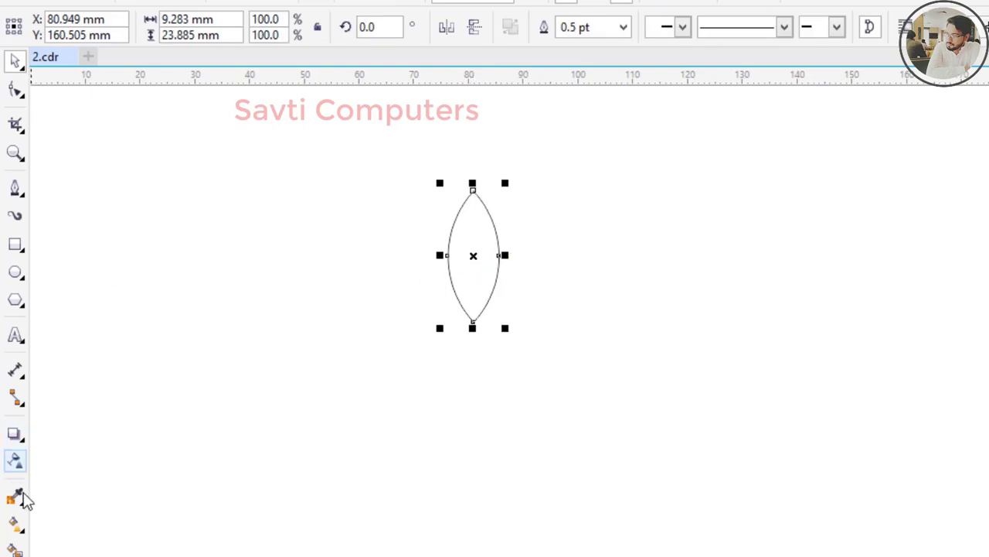
click(16, 524)
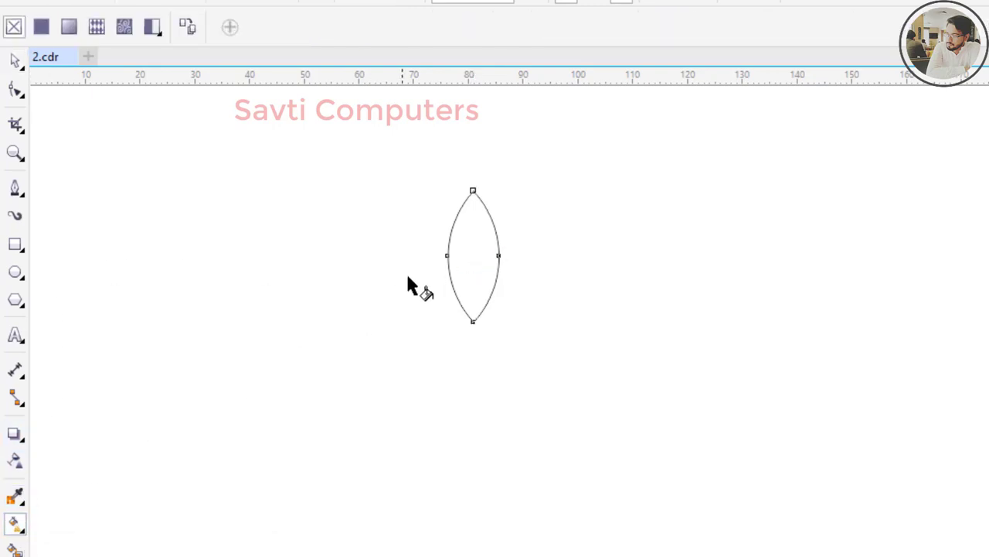
click(42, 30)
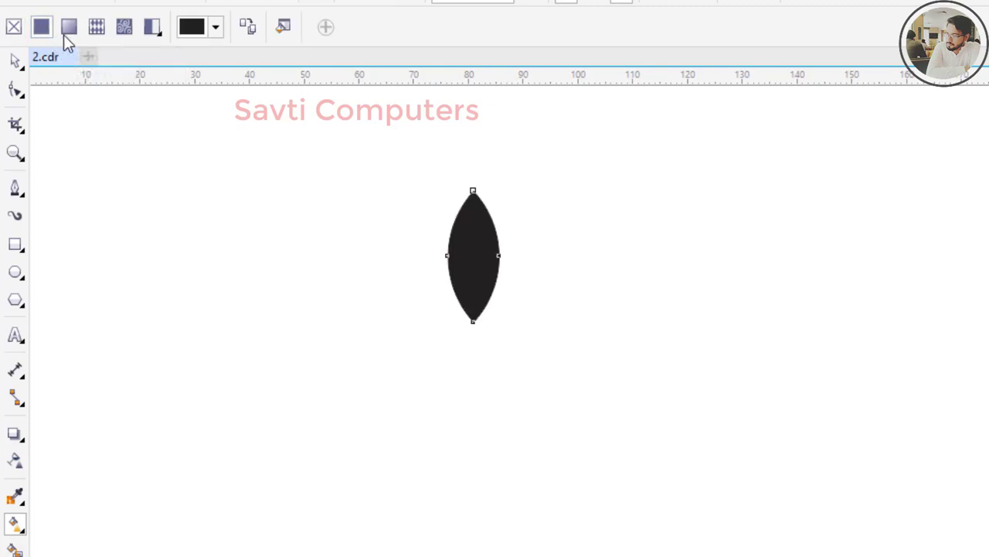
click(68, 29)
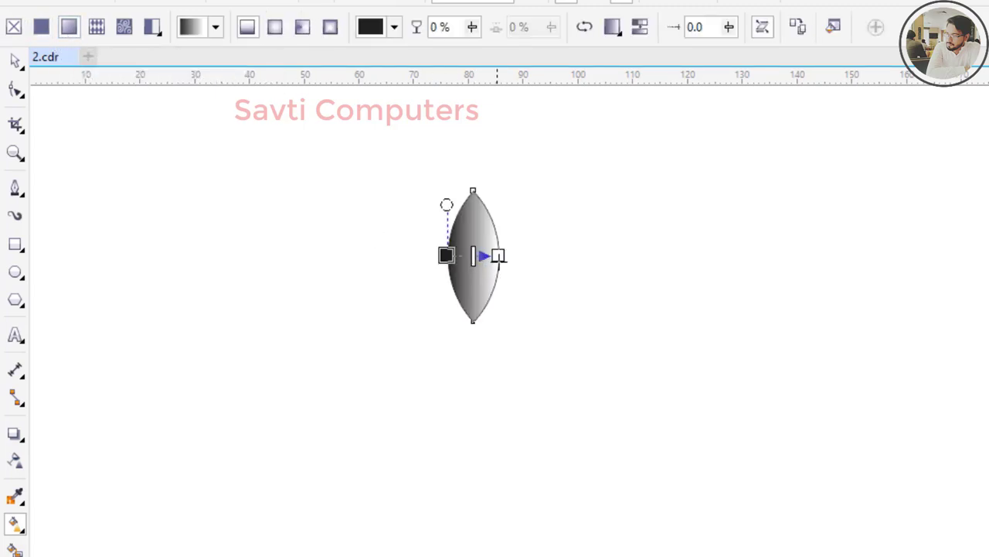
Set both end colours of the petal's gradient to red.
click(498, 255)
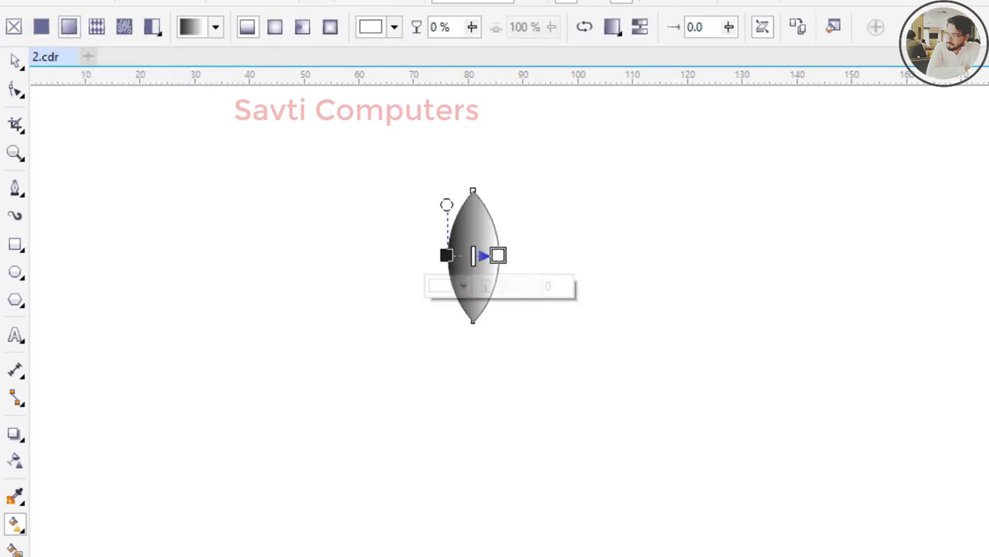
click(987, 348)
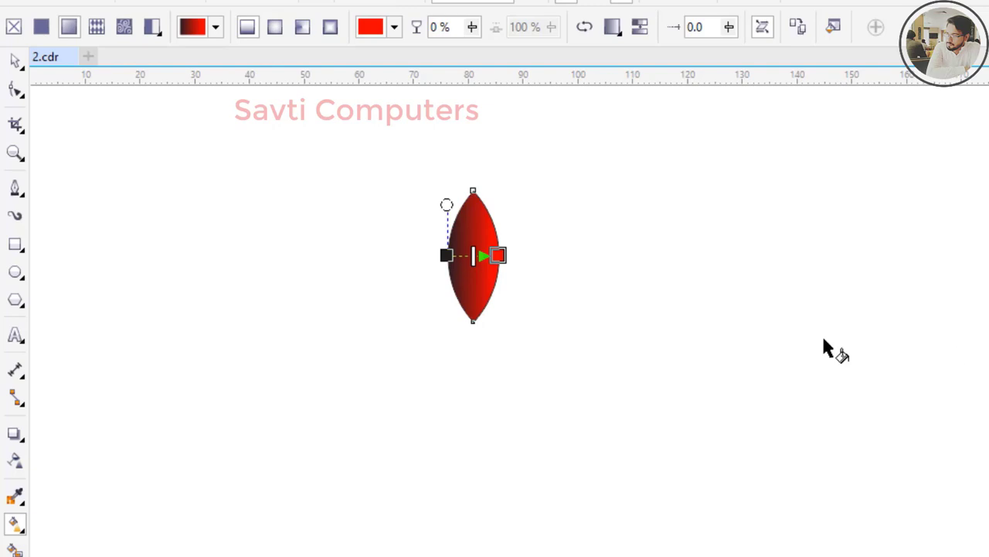
click(446, 255)
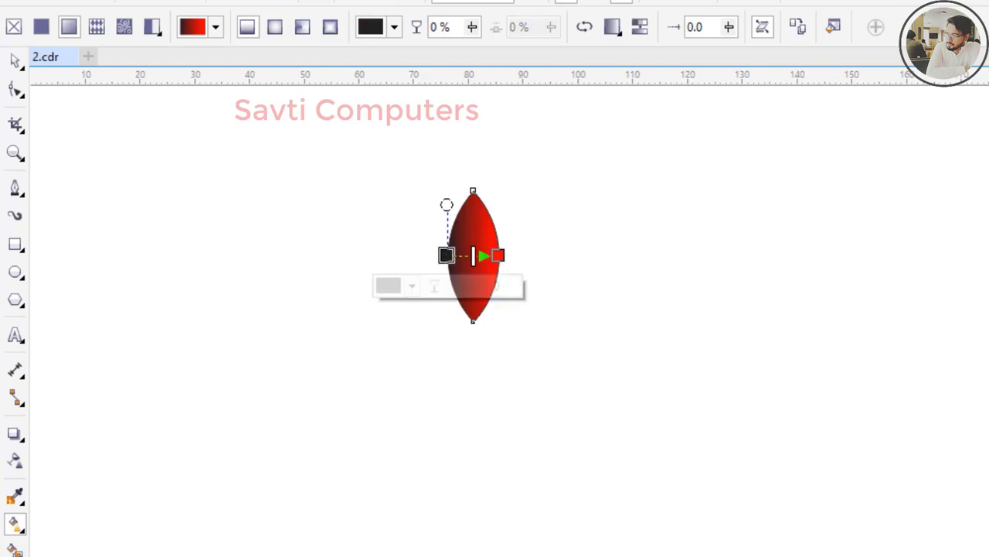
click(988, 348)
Add a white colour node to the middle of the petal's red gradient and position it at 50%.
click(15, 153)
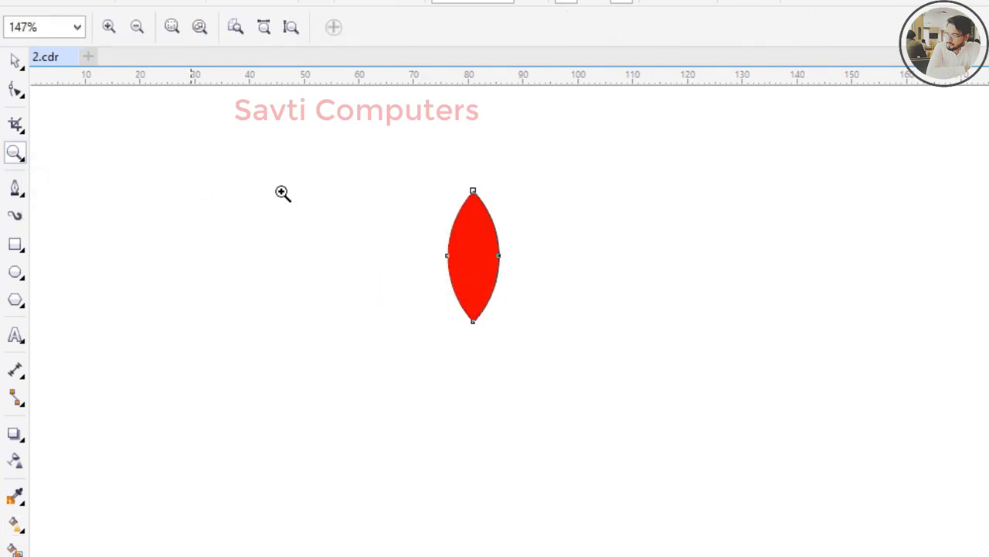
click(653, 410)
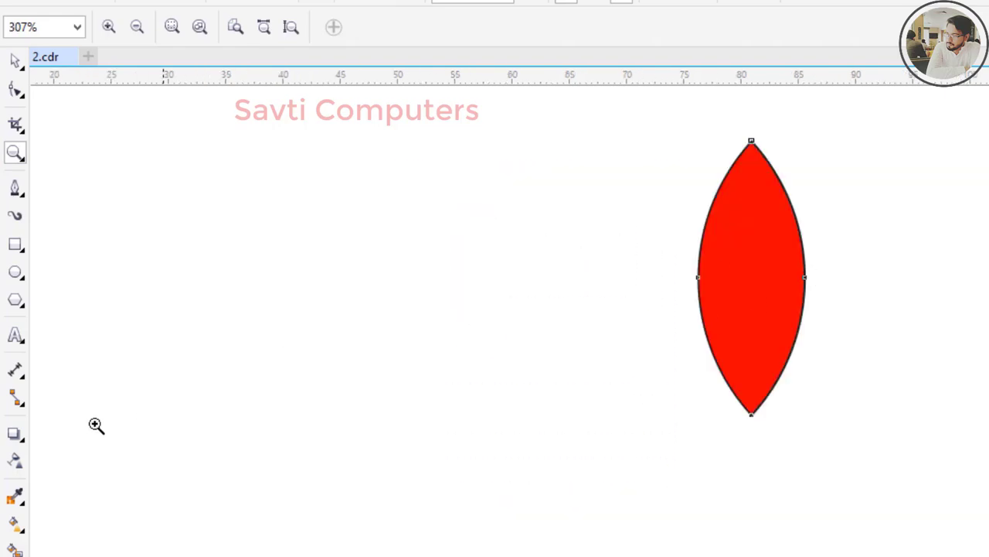
click(14, 523)
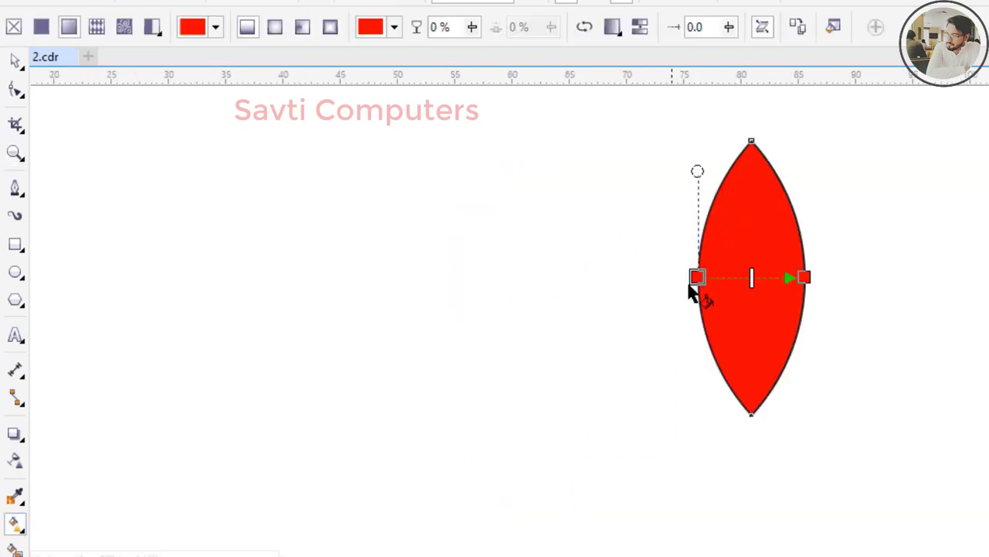
double_click(742, 278)
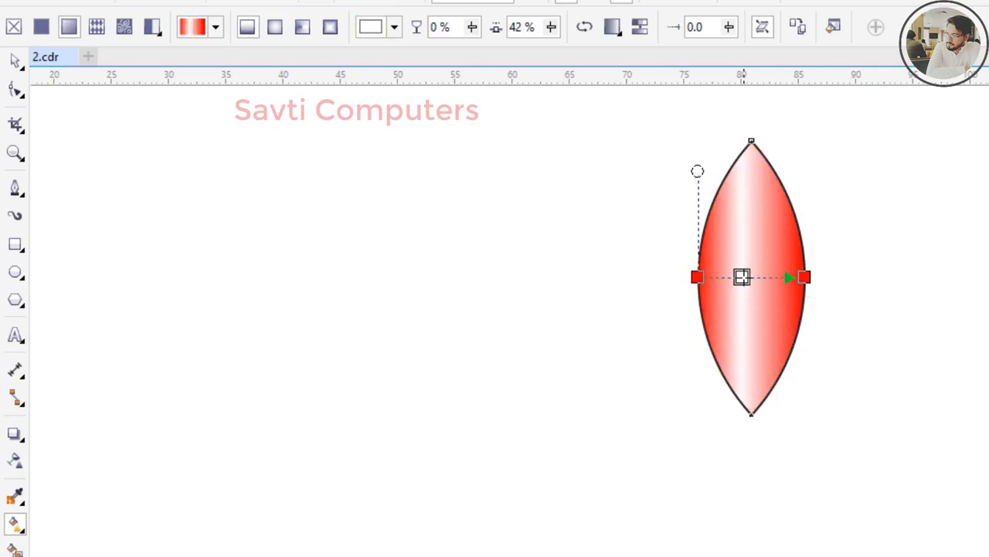
drag(742, 276, 751, 277)
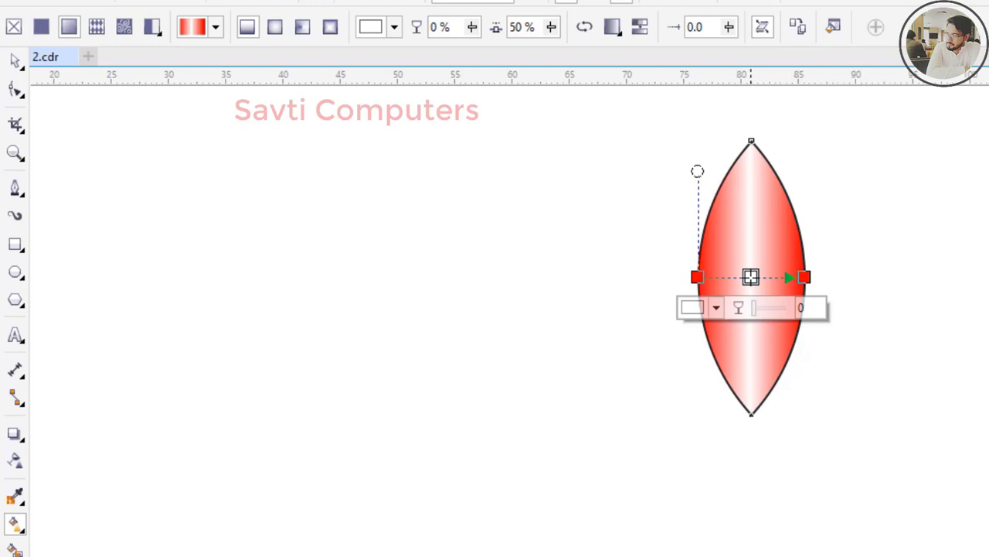
Move the petal's rotation centre to its bottom tip and create a copy rotated about 25° around it.
click(591, 215)
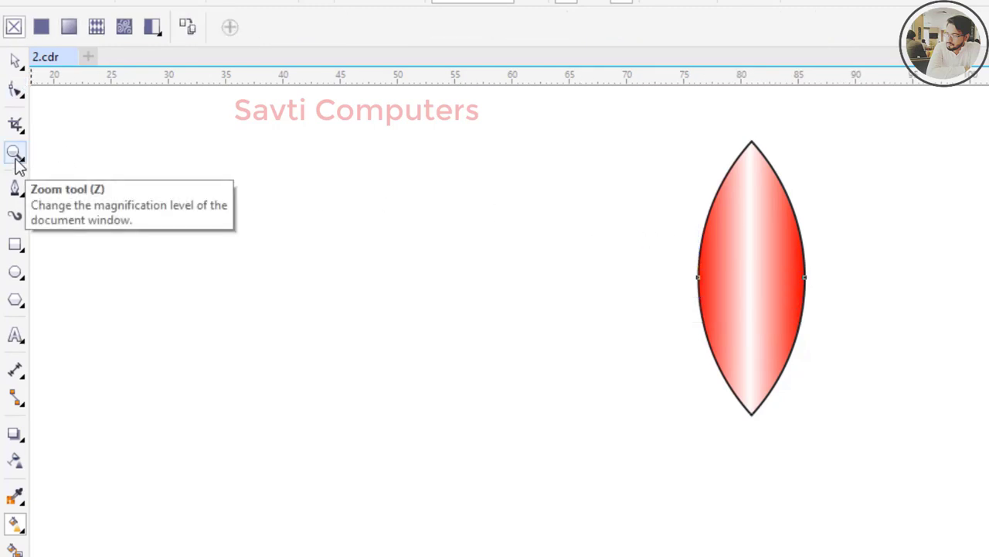
click(15, 61)
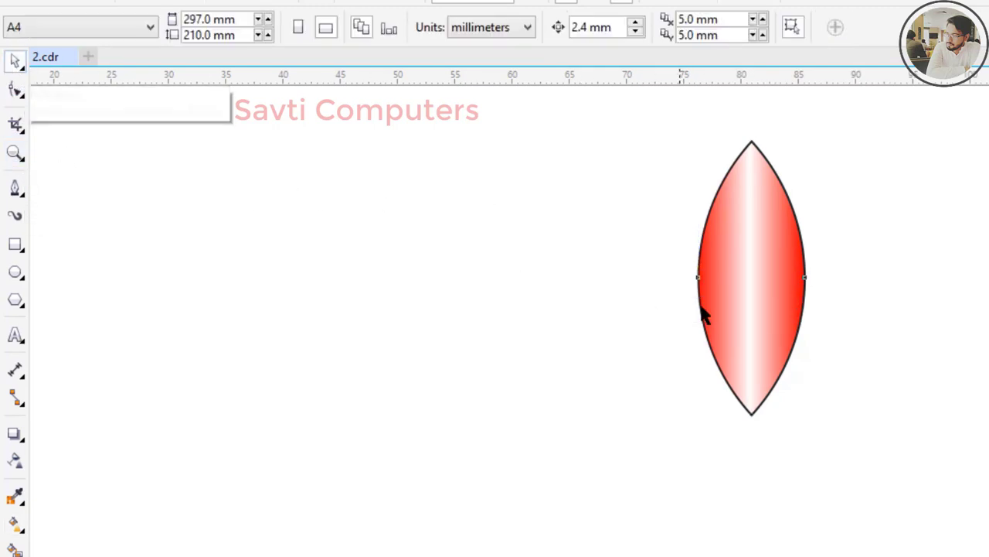
click(755, 280)
click(755, 279)
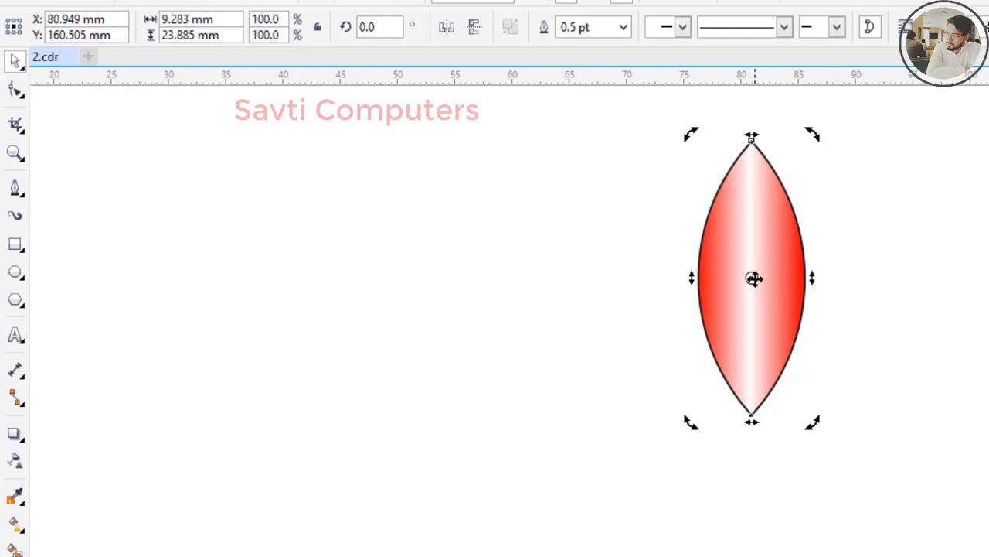
drag(755, 322, 752, 413)
click(751, 280)
click(751, 281)
drag(696, 136, 590, 190)
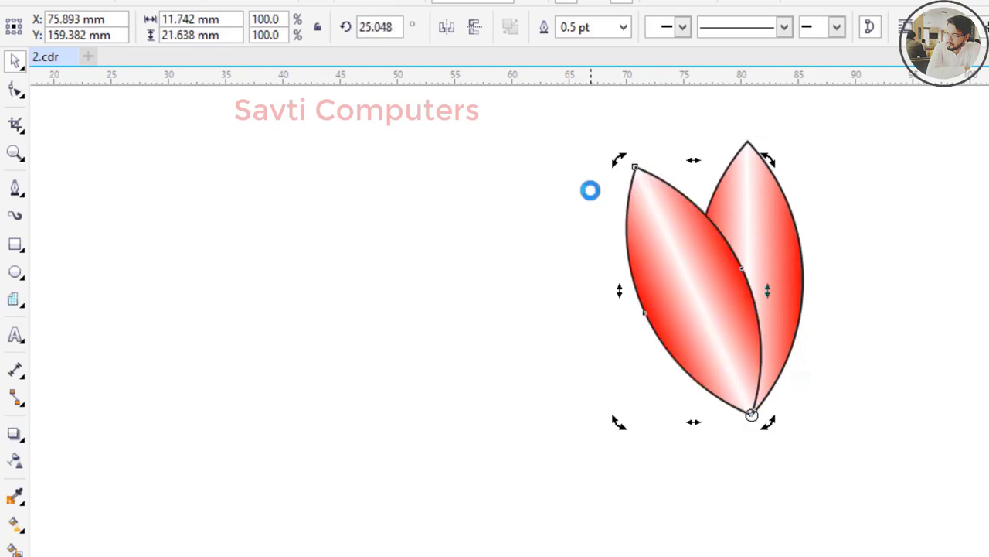
Repeat the rotated copy of the red gradient petal until the petals form a full circle.
key(ctrl+r)
key(ctrl+r)
key(ctrl+r)
key(ctrl+r)
key(ctrl+r)
key(ctrl+r)
key(ctrl+r)
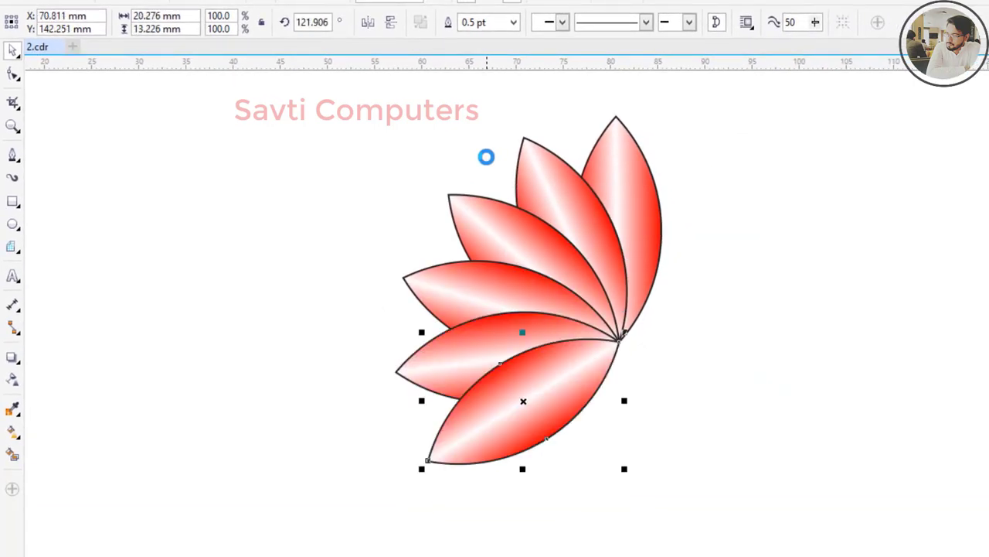
key(ctrl+r)
key(ctrl+r)
key(ctrl+r)
key(ctrl+r)
key(ctrl+r)
key(ctrl+r)
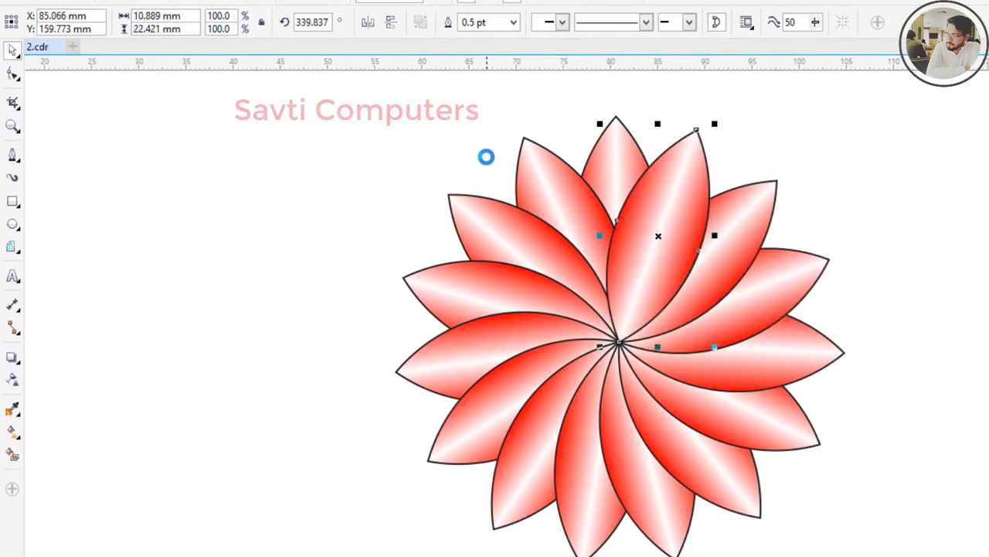
Remove the outlines from all petals of the gradient flower, including the lower petal that still has one.
drag(319, 84, 903, 550)
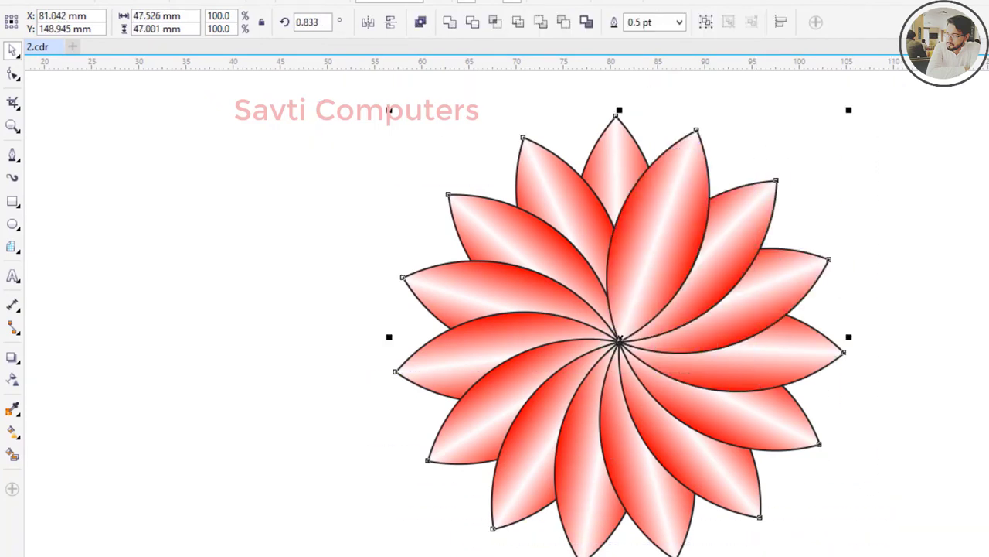
key(Escape)
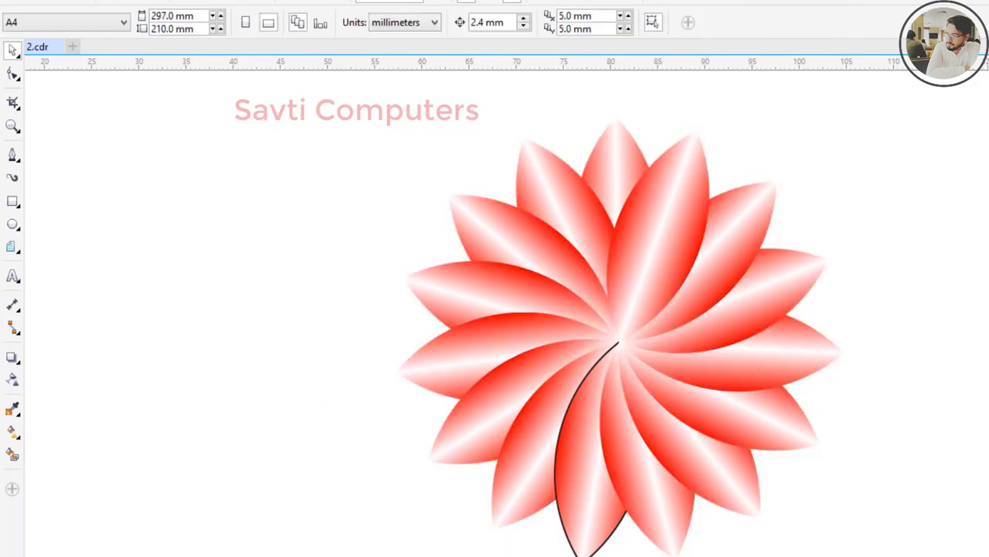
click(582, 474)
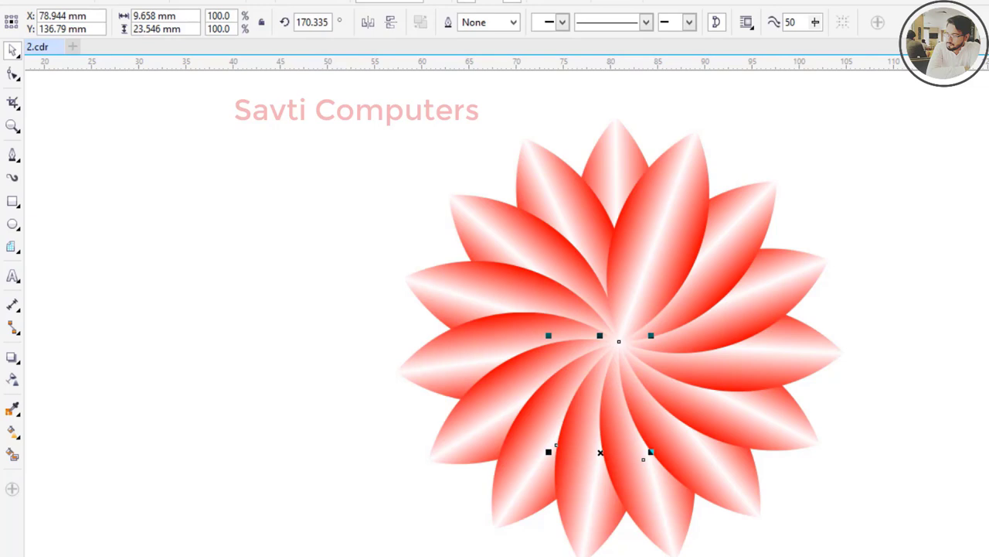
key(Escape)
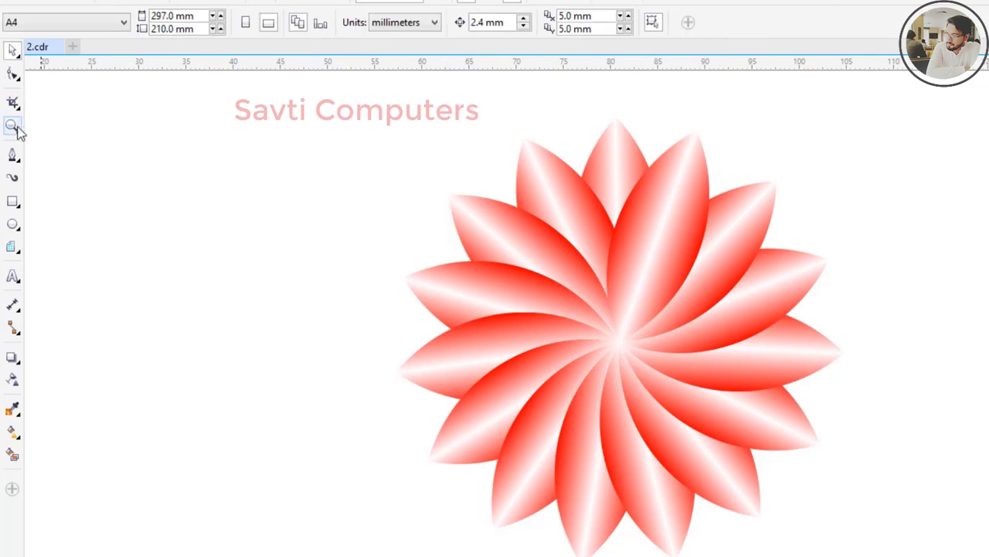
Zoom out and review the logos and flower designs on the document's pages, ending on Page 5.
click(12, 125)
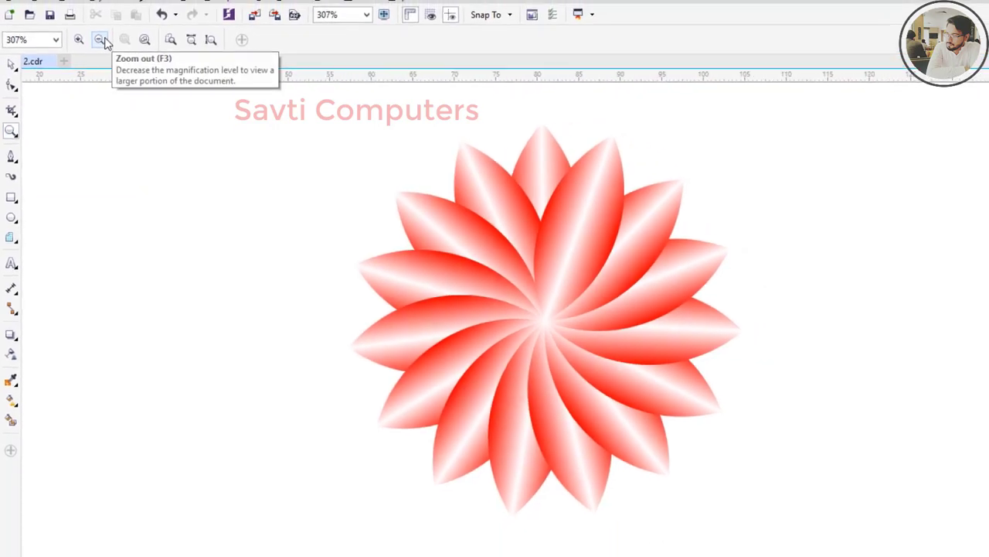
click(122, 22)
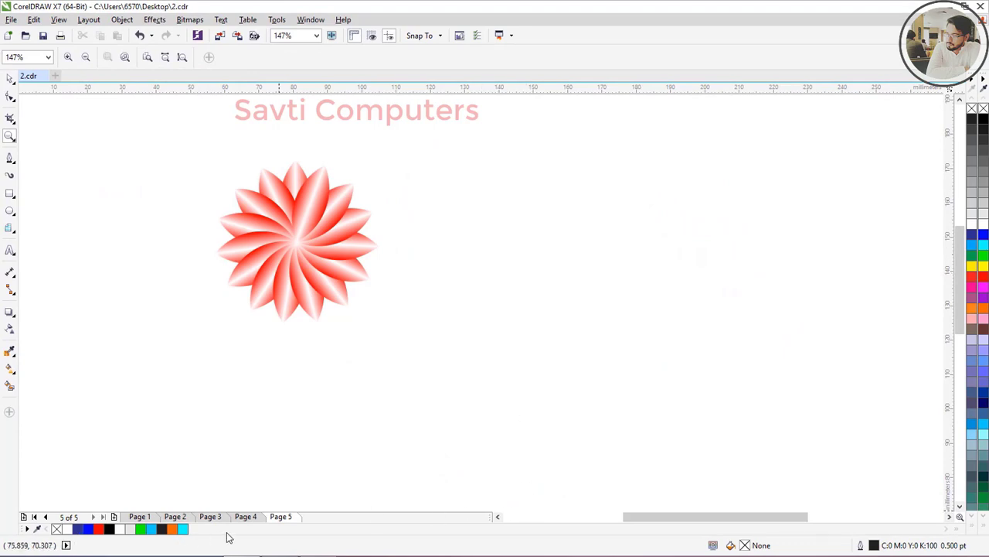
click(254, 516)
click(211, 516)
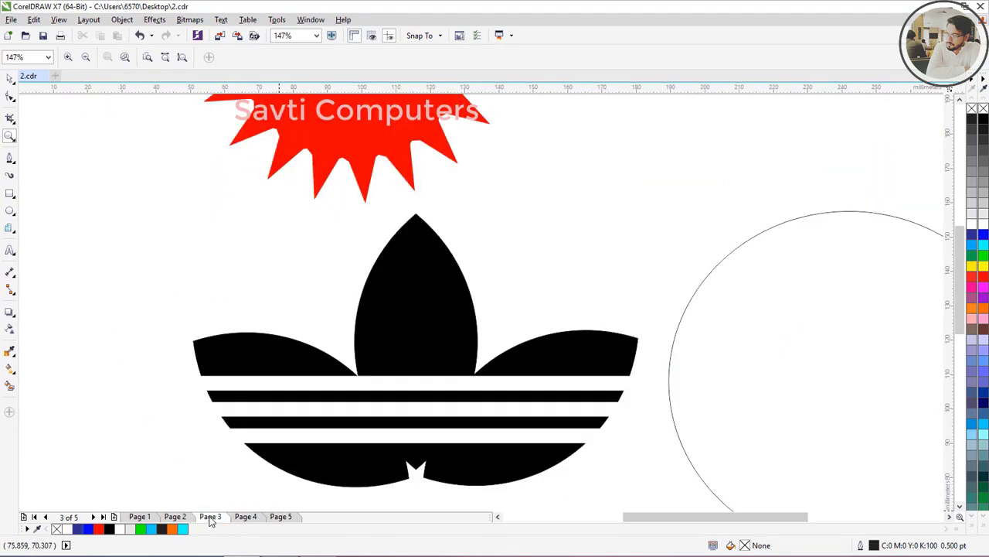
click(86, 57)
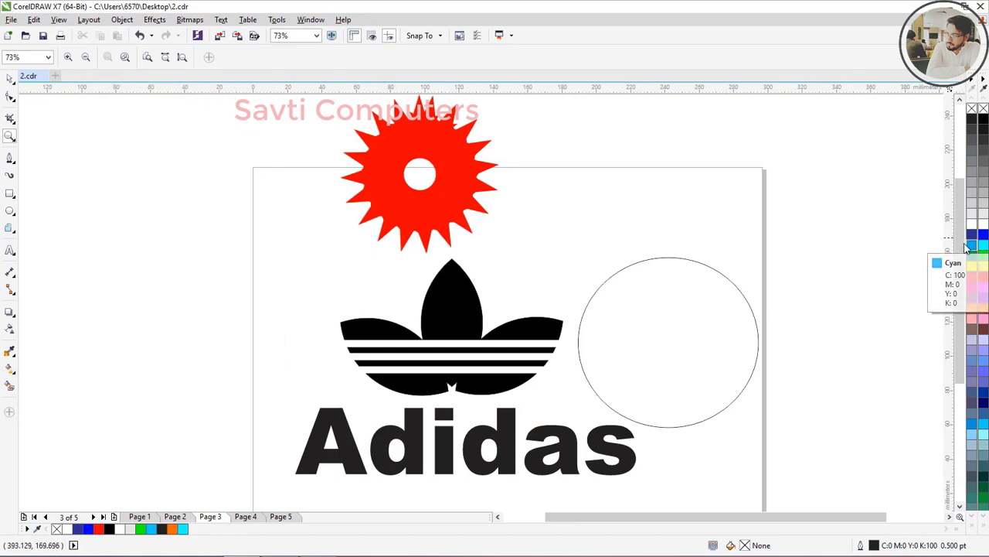
scroll(419, 425, down, 1)
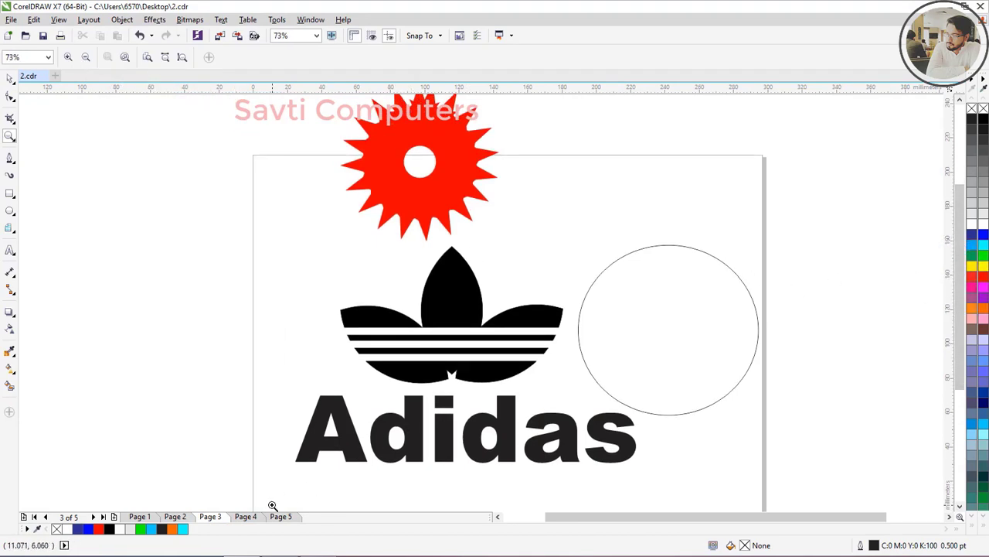
click(149, 517)
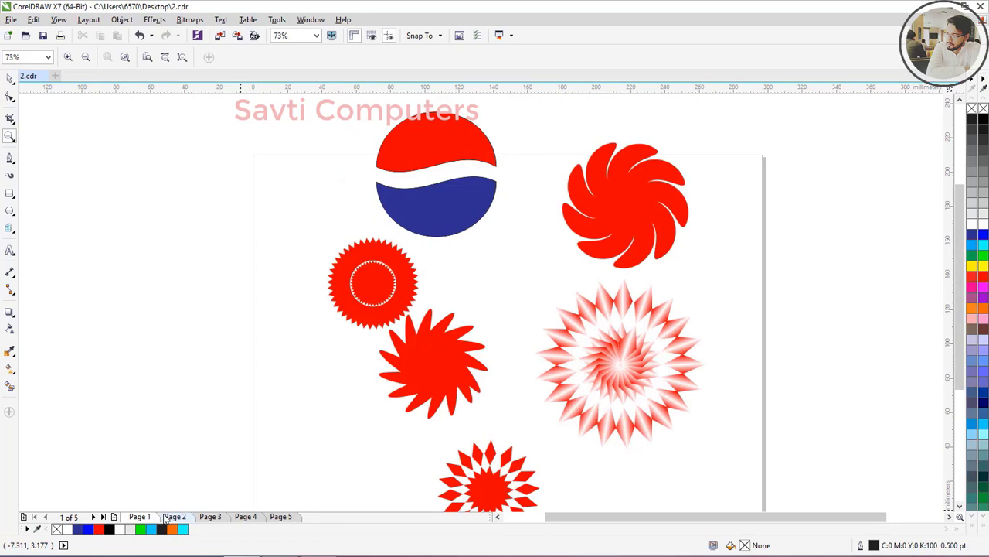
click(169, 517)
click(211, 517)
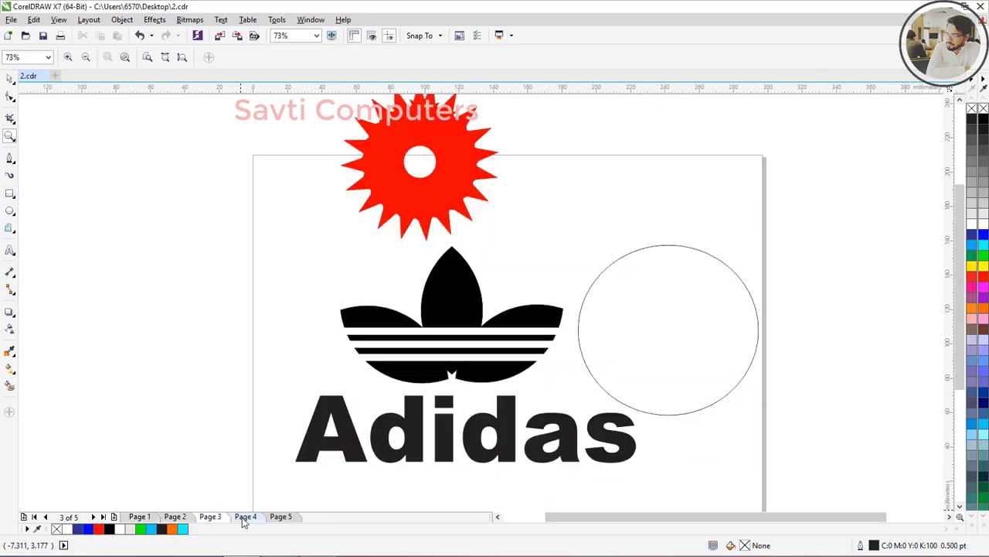
click(245, 517)
click(280, 516)
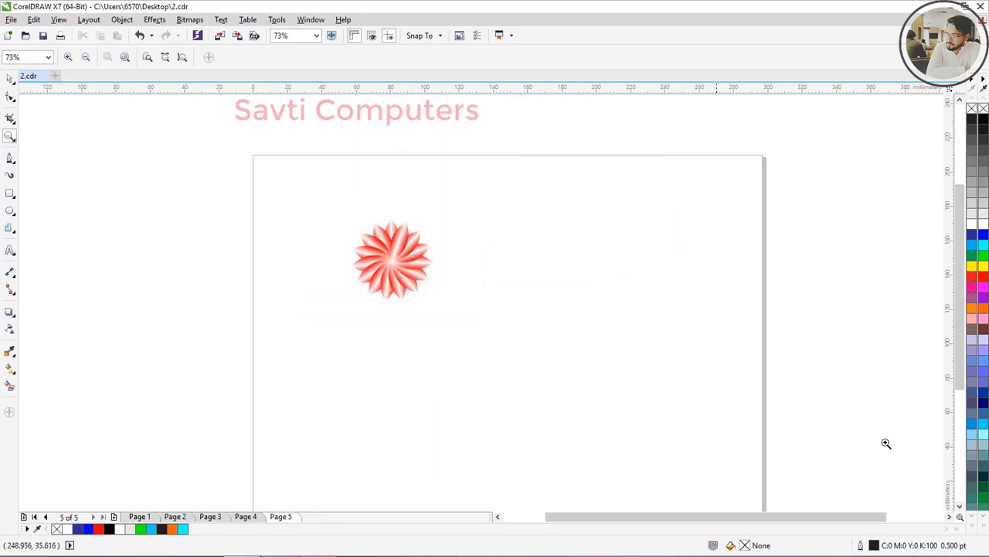
scroll(41, 219, down, 1)
Draw a tall, narrow ellipse about 23 mm wide and 67 mm high on the blank area beside the page.
click(10, 211)
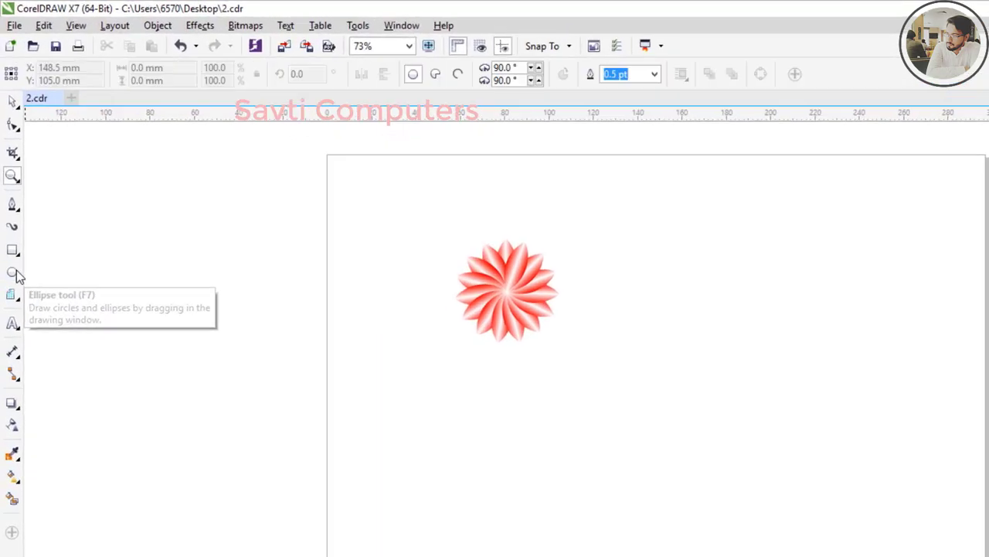
drag(92, 203, 138, 263)
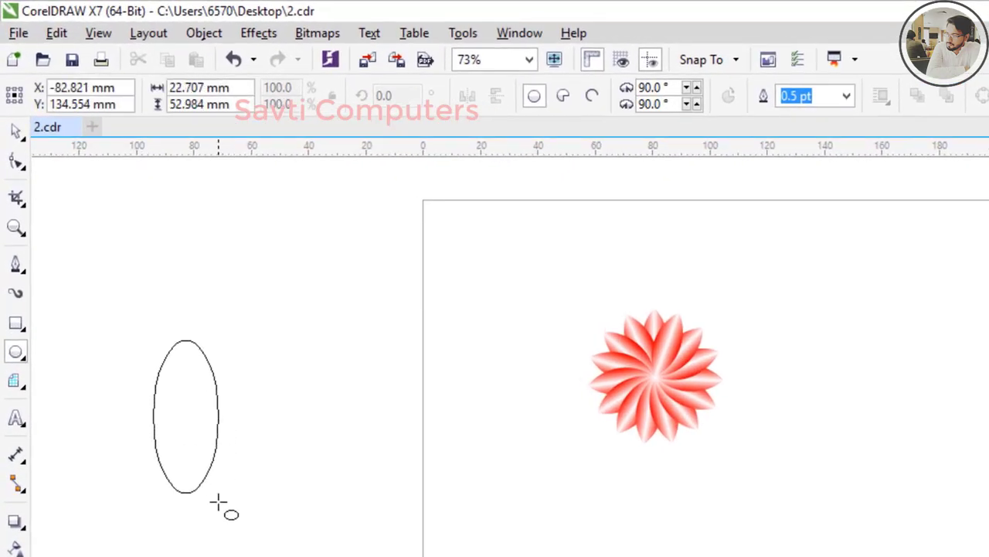
drag(218, 503, 222, 535)
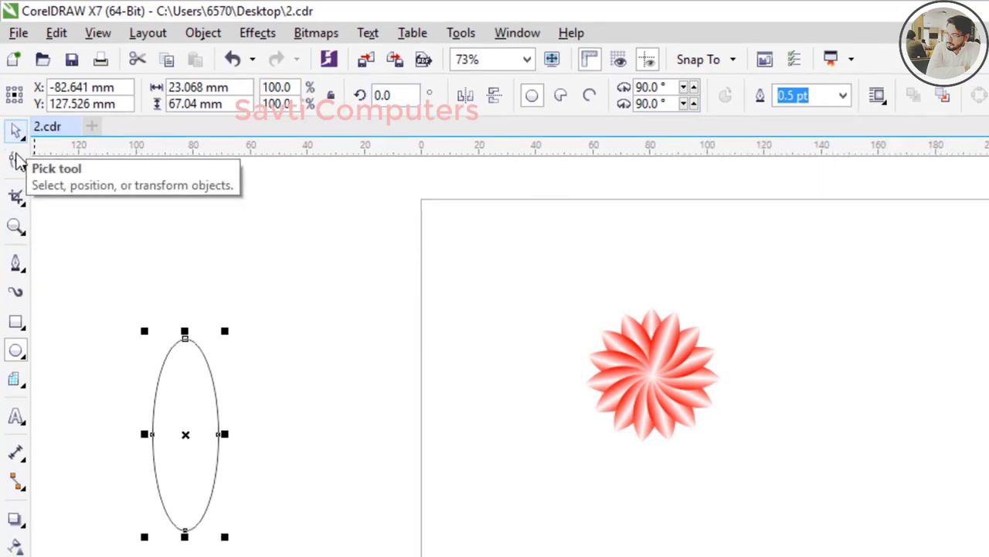
Convert the ellipse to curves and reshape its left node so the lower left side bends inward like a petal.
click(16, 160)
click(140, 401)
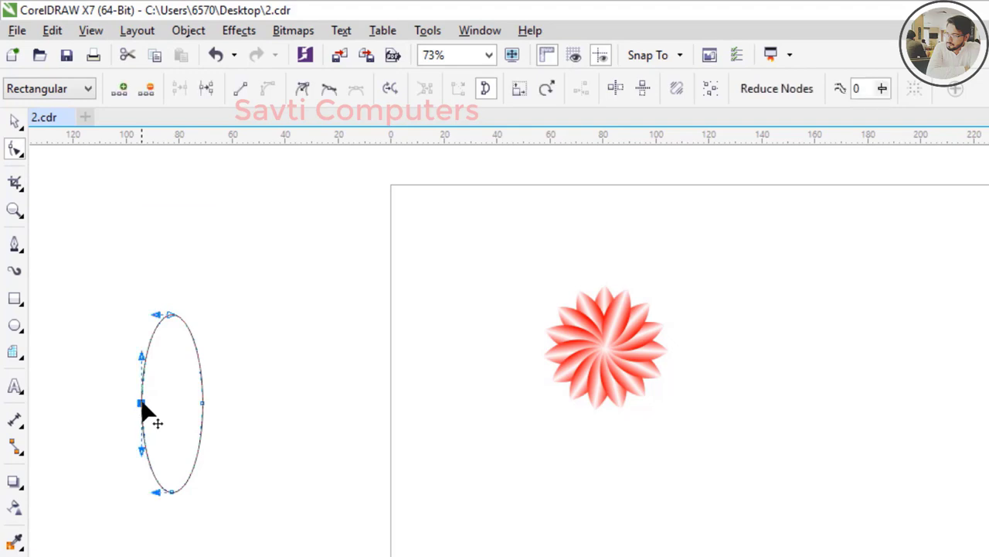
mouse_move(141, 403)
mouse_down()
mouse_move(159, 412)
mouse_move(143, 411)
mouse_up()
drag(141, 459, 168, 447)
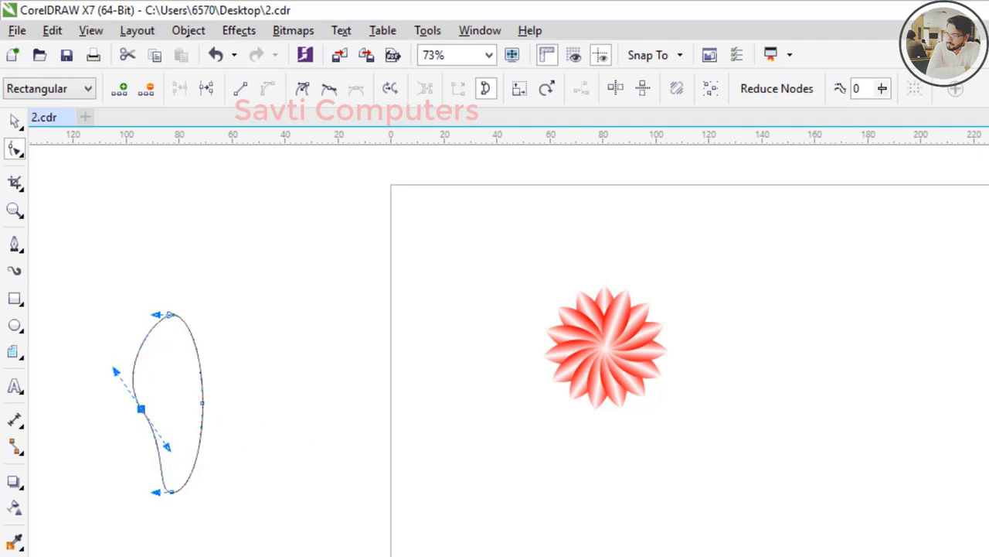
Fill the reshaped curve with red and move it up close to the page's left edge.
click(16, 120)
drag(177, 381, 338, 289)
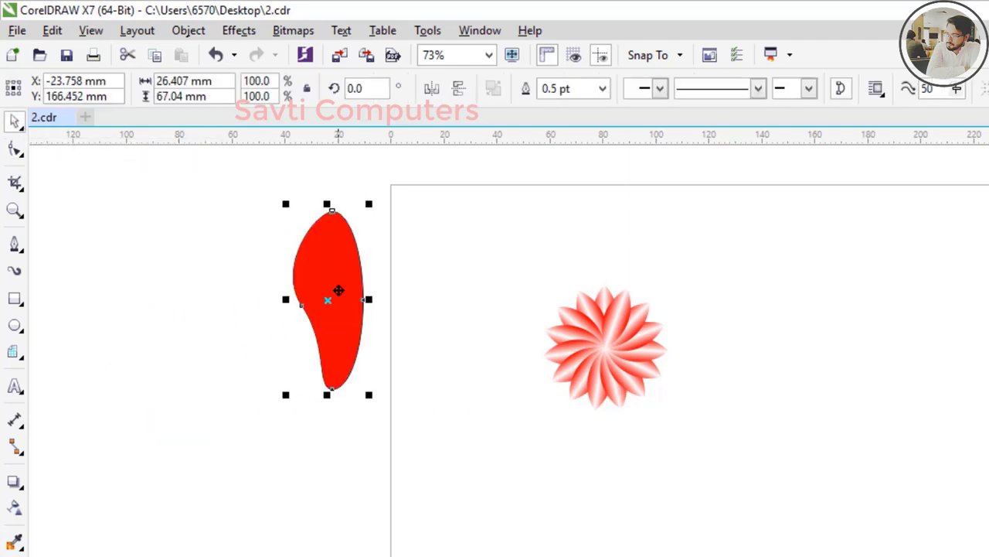
Mirror the red petal vertically and create a copy rotated about 30° around its bottom tip.
click(339, 290)
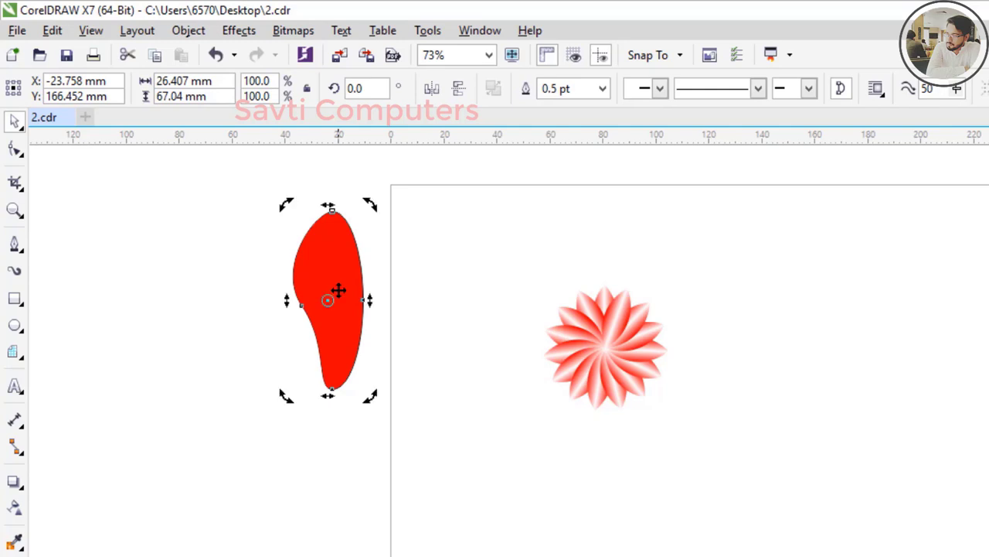
click(453, 89)
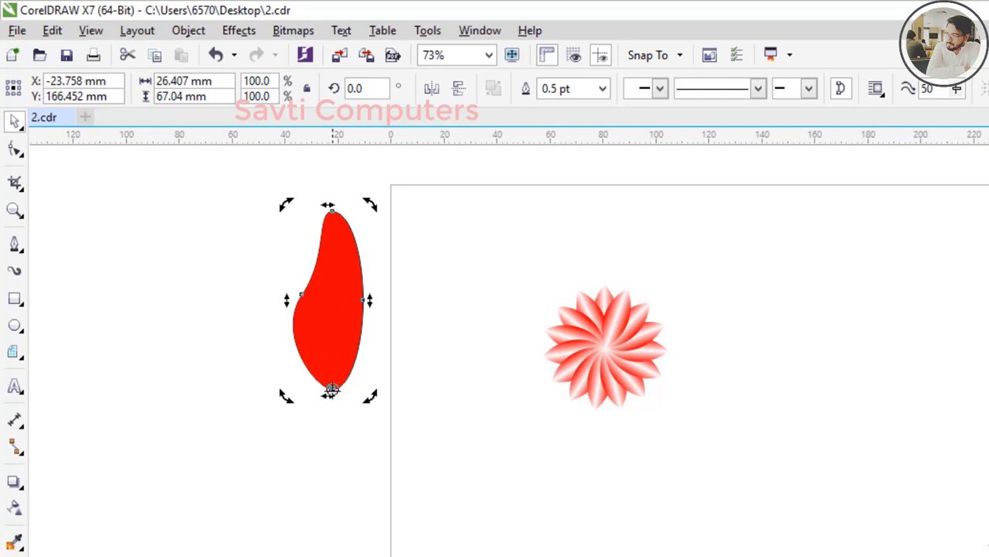
drag(282, 206, 199, 250)
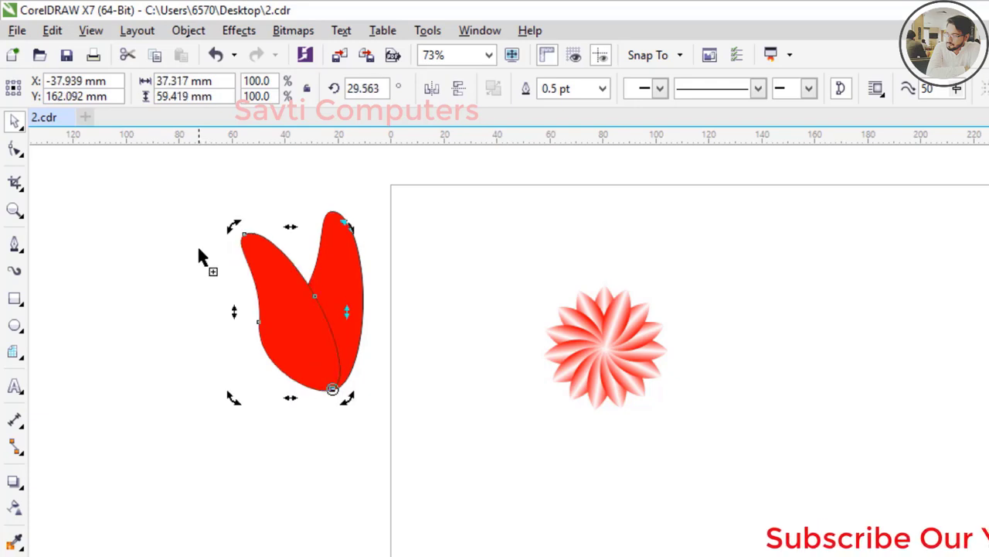
Repeat the rotated copy of the red petal until the circle is complete, and remove the outlines from all petals.
key(ctrl+r)
key(ctrl+r)
key(ctrl+r)
key(ctrl+r)
key(ctrl+r)
key(ctrl+r)
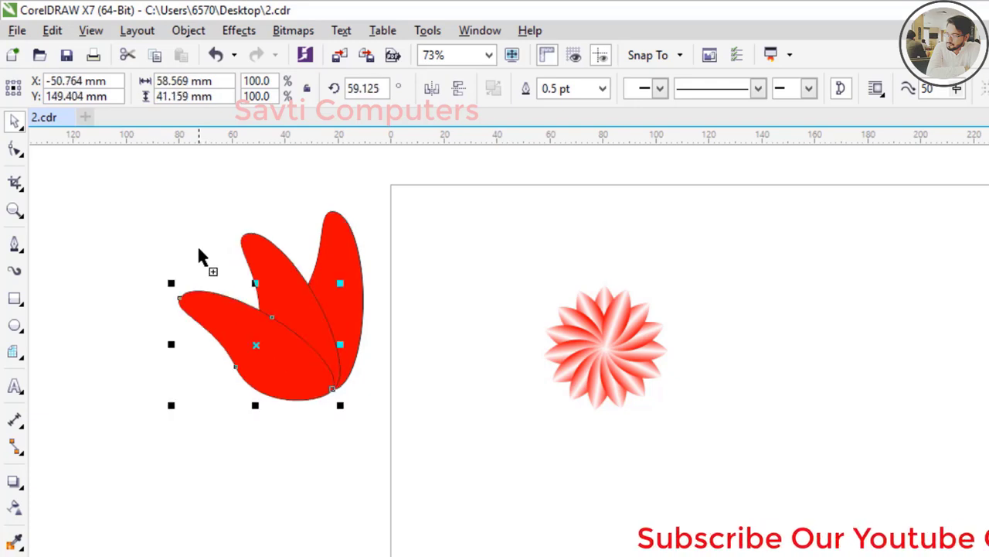
key(ctrl+r)
key(ctrl+r)
key(ctrl+r)
key(ctrl+r)
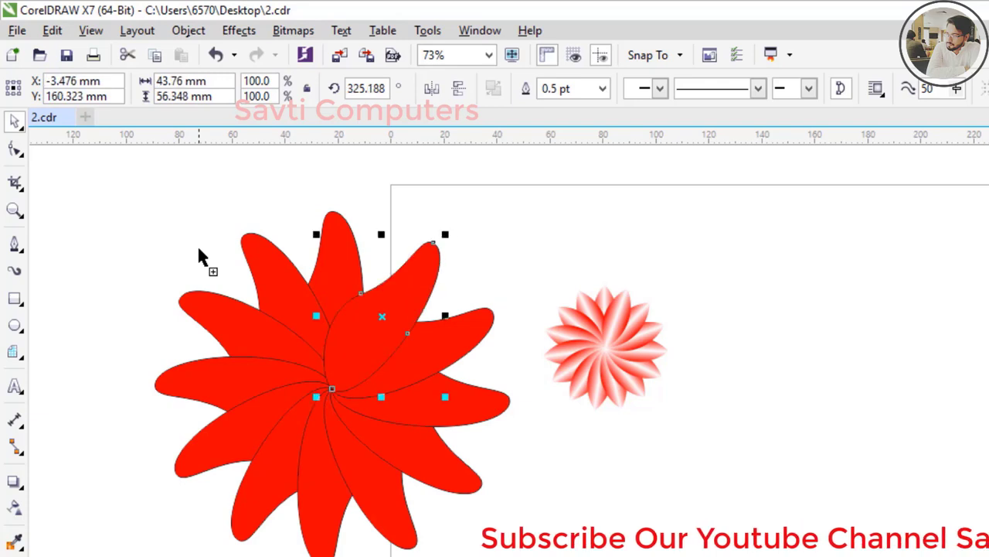
drag(104, 189, 516, 555)
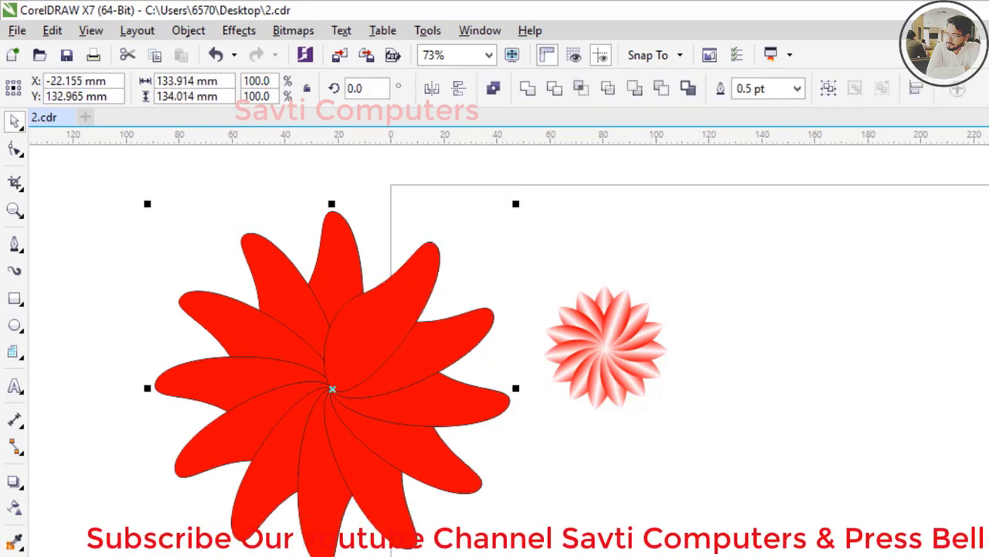
key(Escape)
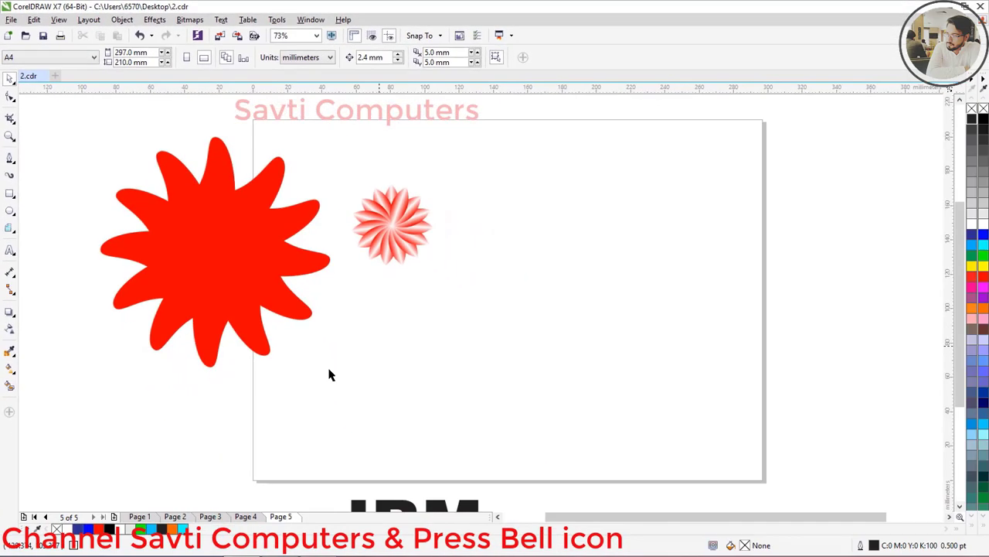
Browse the document's pages to review the finished logos and flower designs.
click(175, 516)
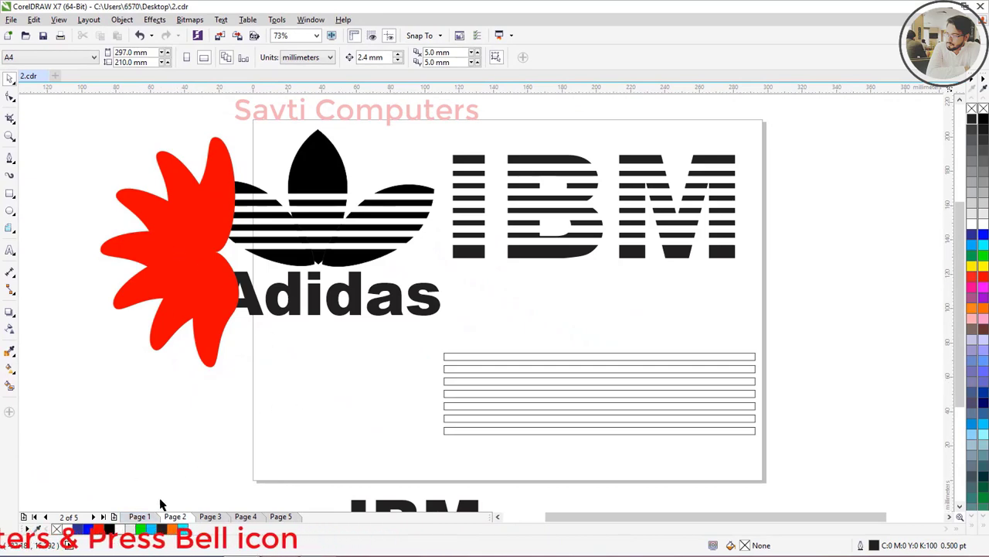
click(140, 516)
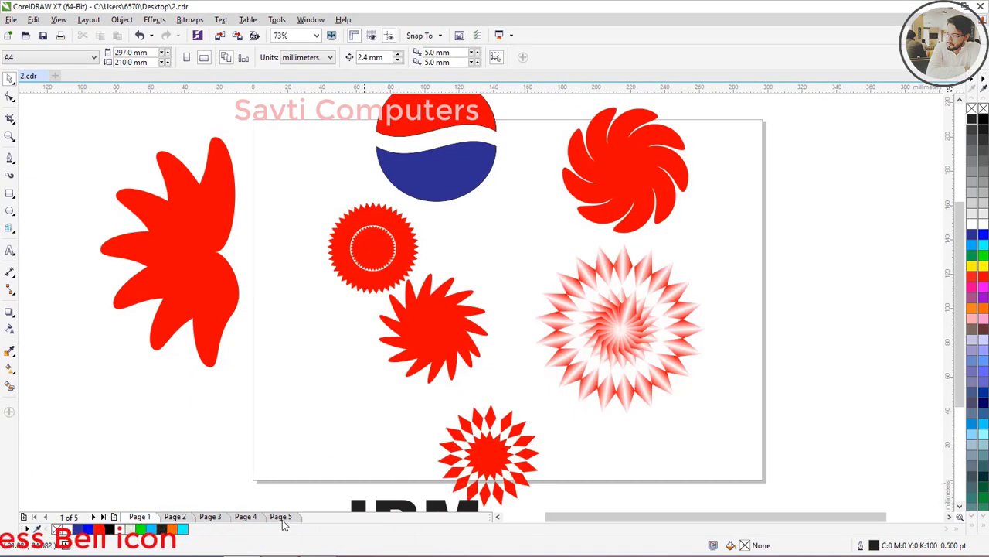
click(245, 516)
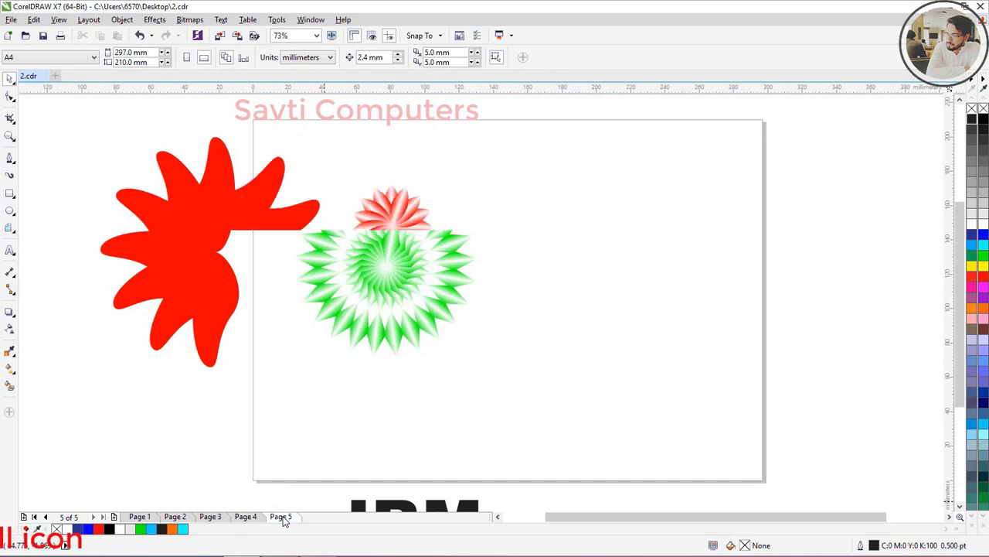
click(211, 516)
click(245, 518)
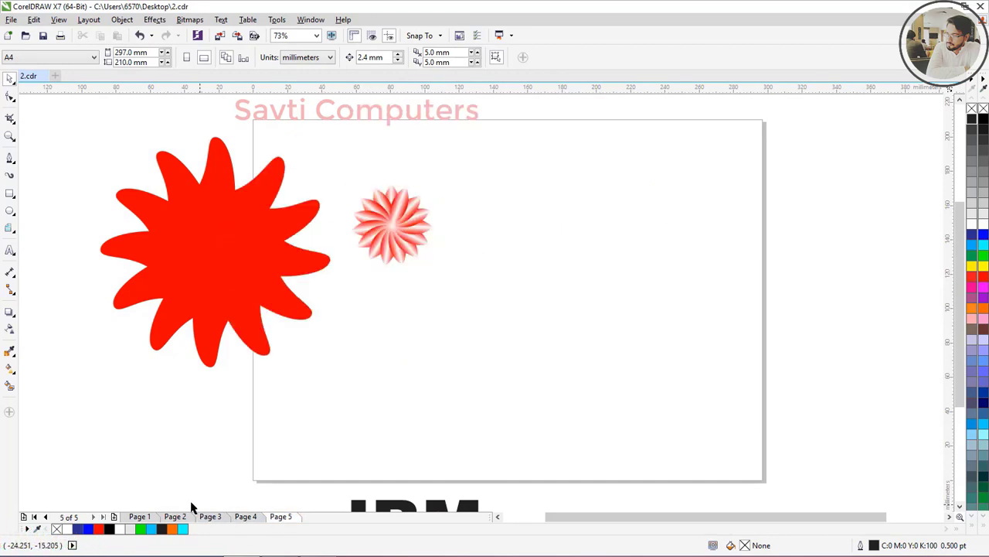
click(152, 517)
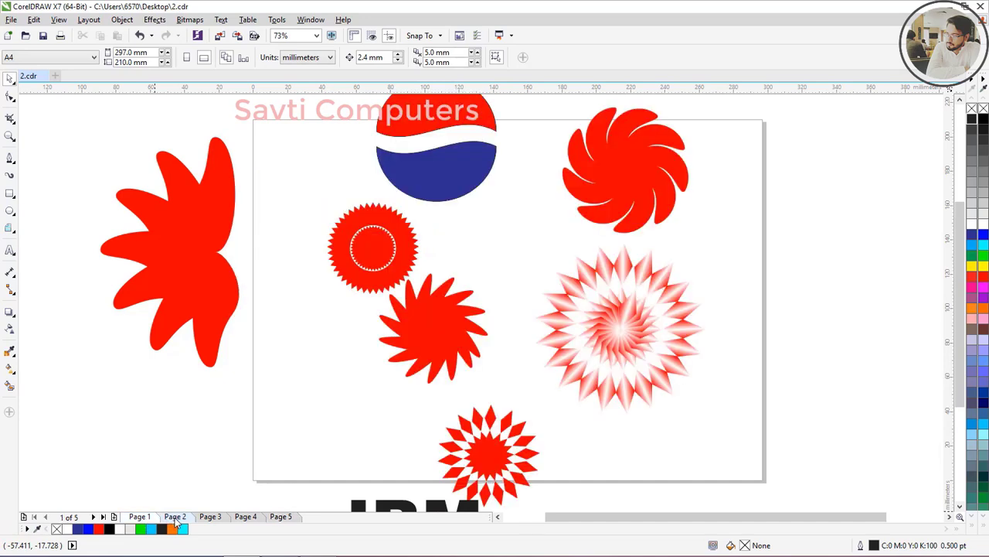
click(177, 518)
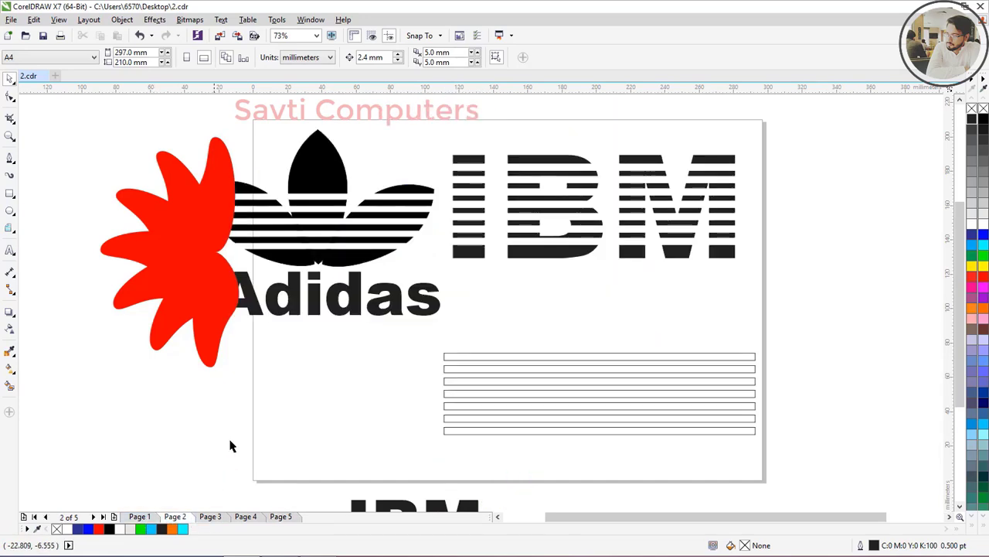